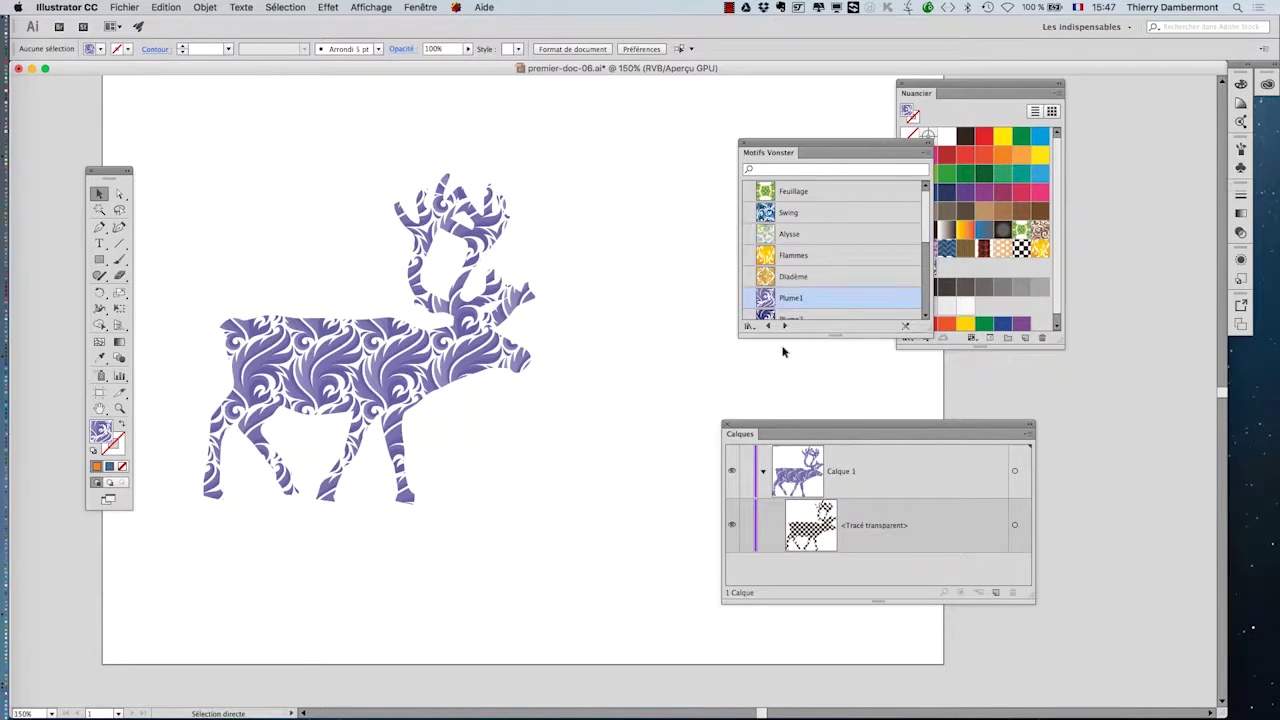
- Select the feather-patterned reindeer and enter Isolation Mode on its Tracé transparent path
{"action": "left_click", "coordinate": [311, 371]}
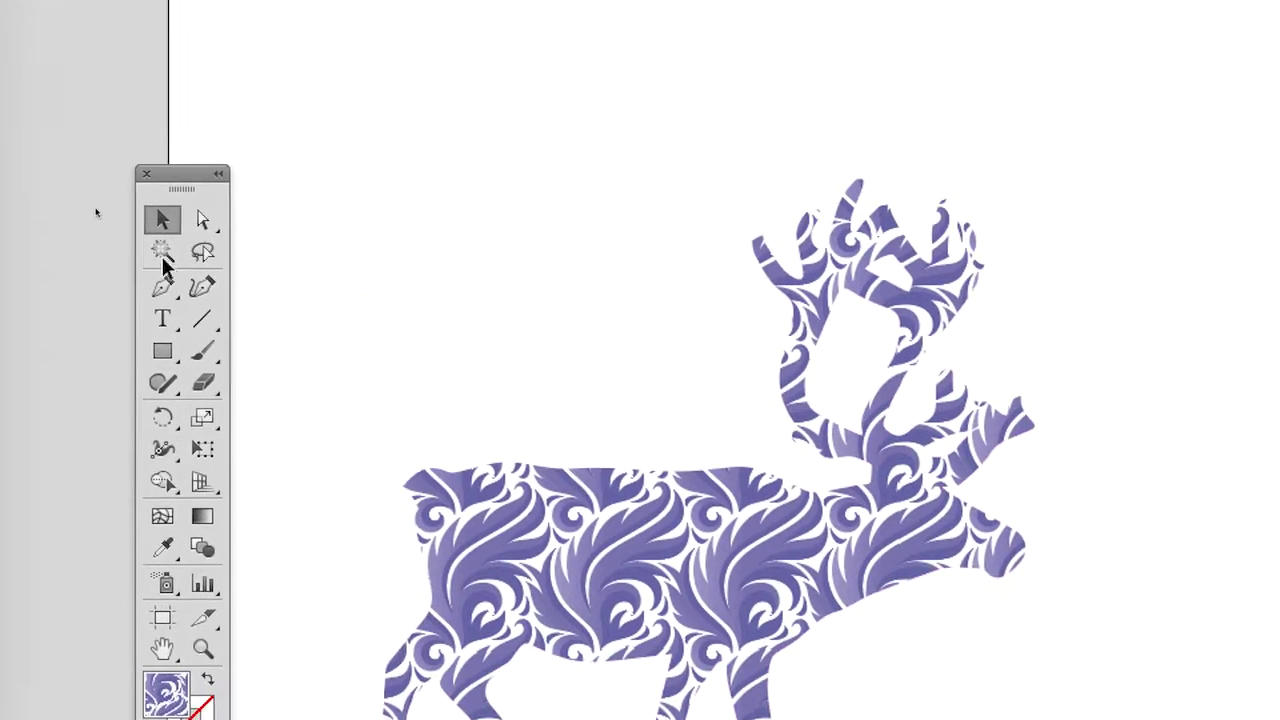
{"action": "left_click", "coordinate": [162, 252]}
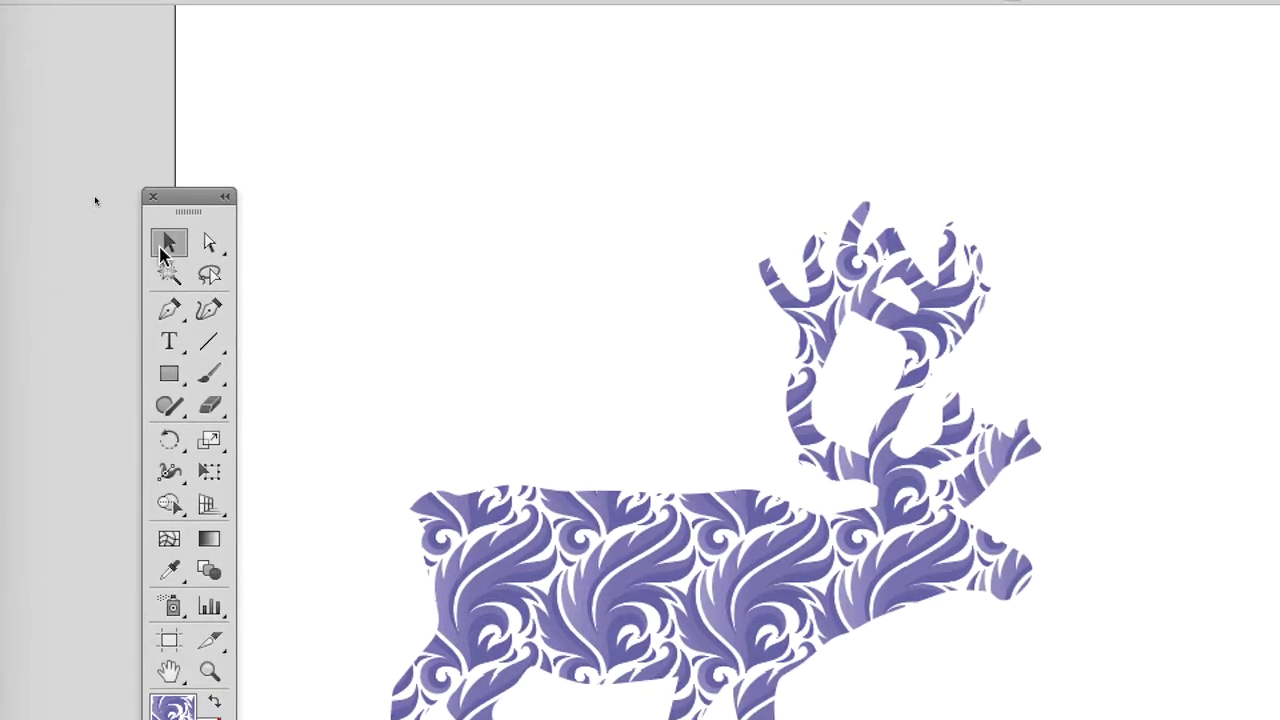
{"action": "left_click", "coordinate": [270, 343]}
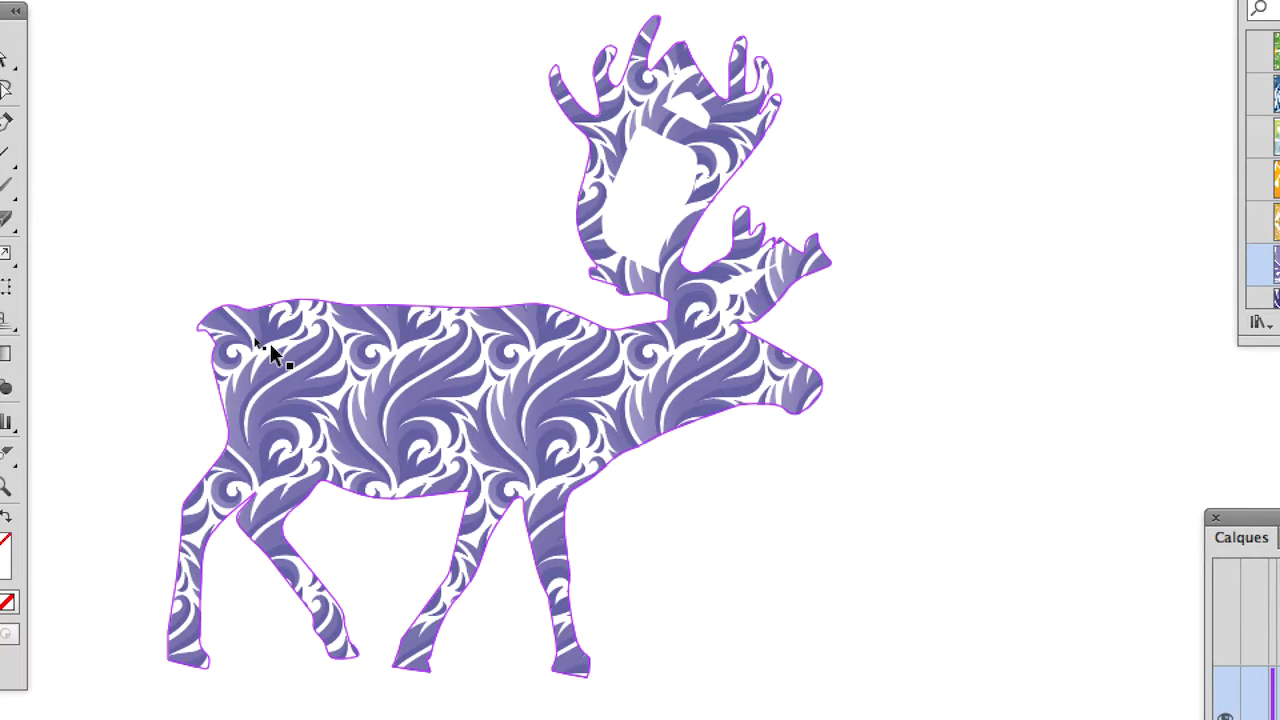
{"action": "left_click", "coordinate": [268, 290]}
{"action": "left_click", "coordinate": [420, 360]}
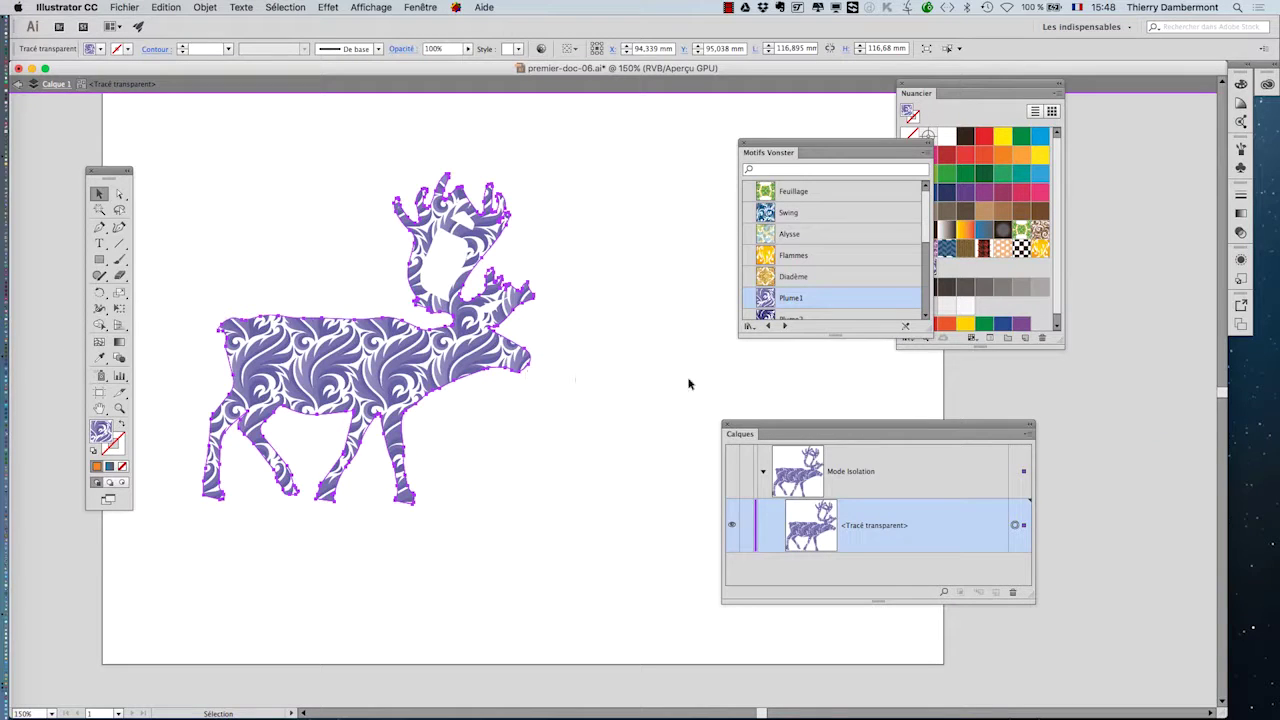
- Move the Calques panel aside and exit Isolation Mode back to Calque 1
{"action": "left_click_drag", "start_coordinate": [760, 424], "coordinate": [619, 226]}
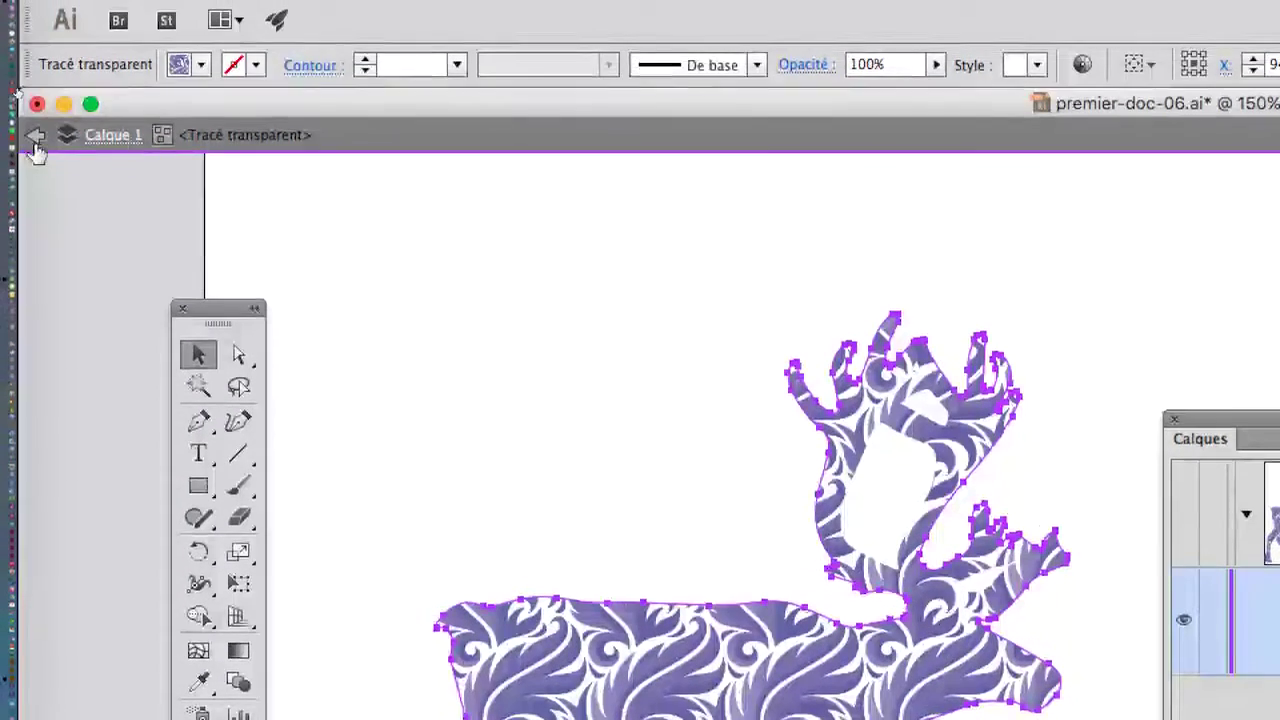
{"action": "left_click", "coordinate": [34, 140]}
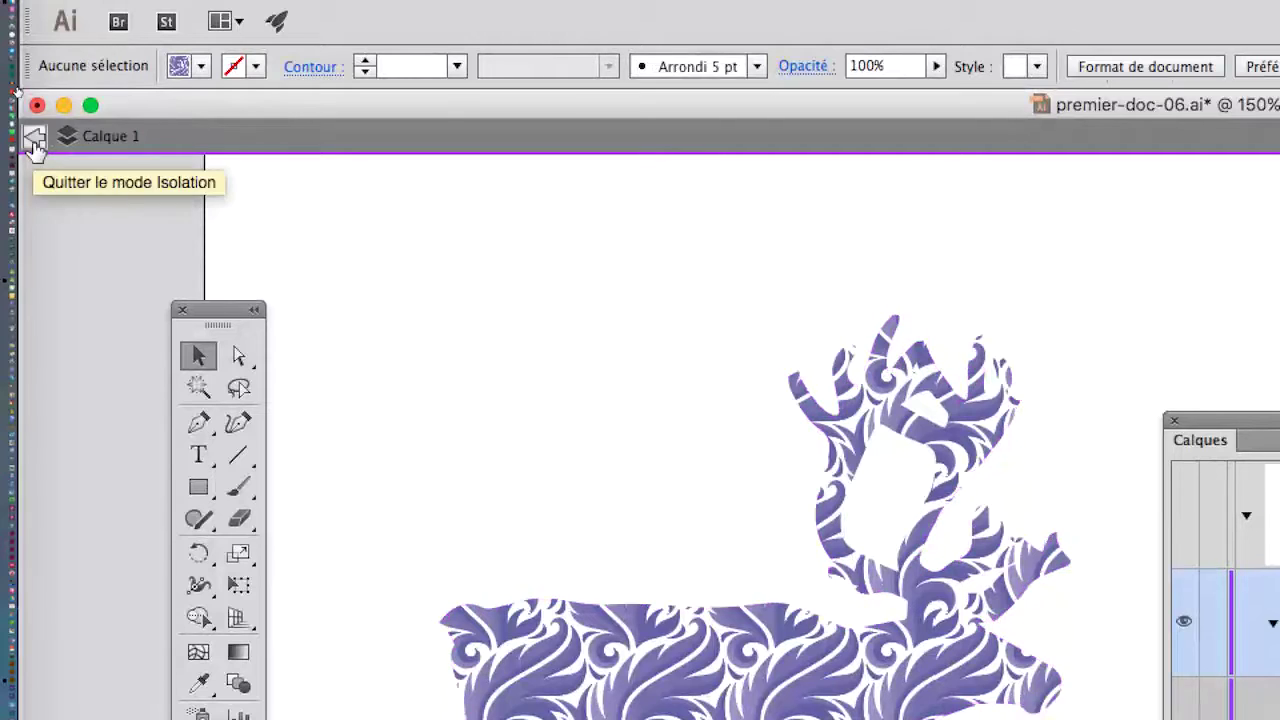
{"action": "left_click", "coordinate": [34, 142]}
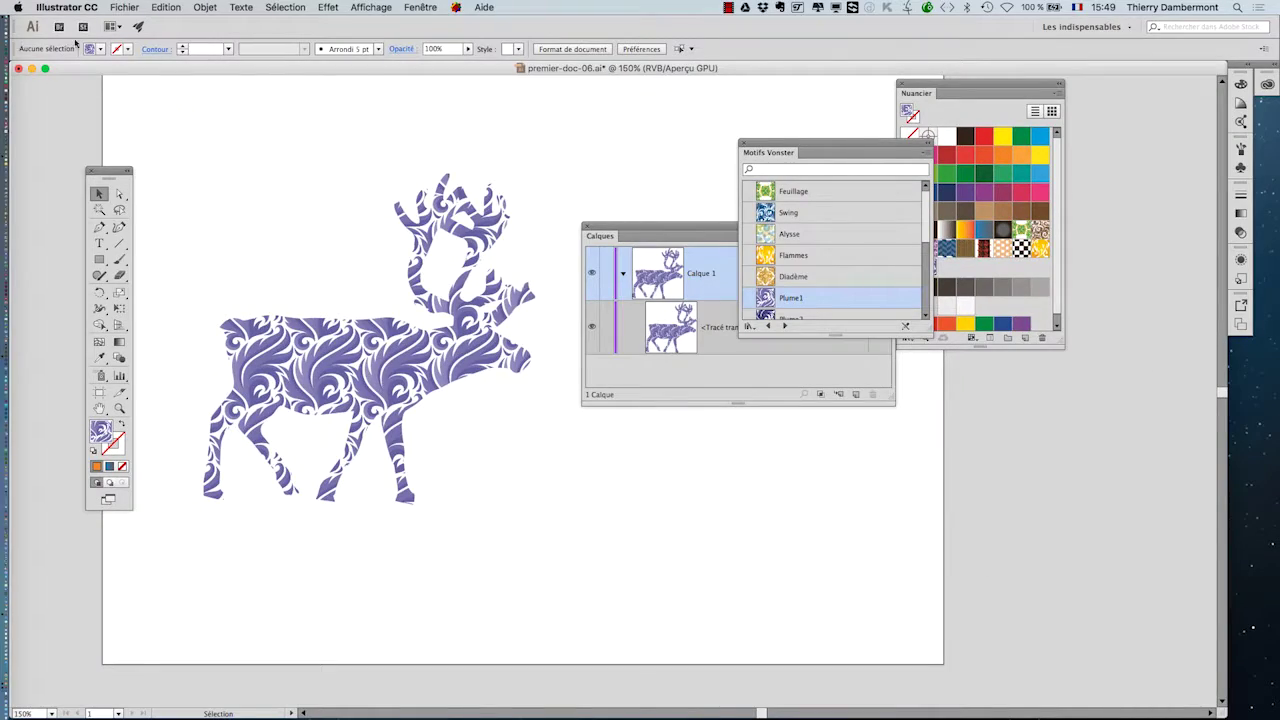
- Uncheck 'Cliquer deux fois pour isoler' in the General preferences
{"action": "left_click", "coordinate": [70, 6]}
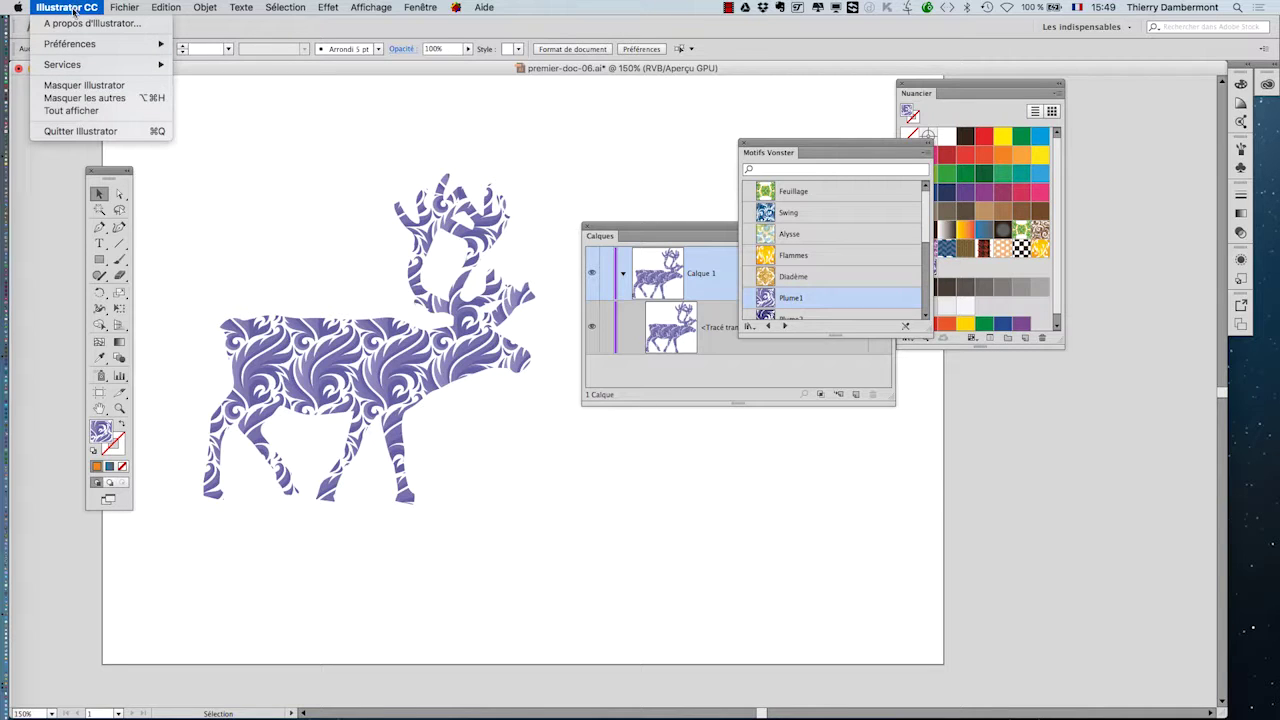
{"action": "mouse_move", "coordinate": [95, 44]}
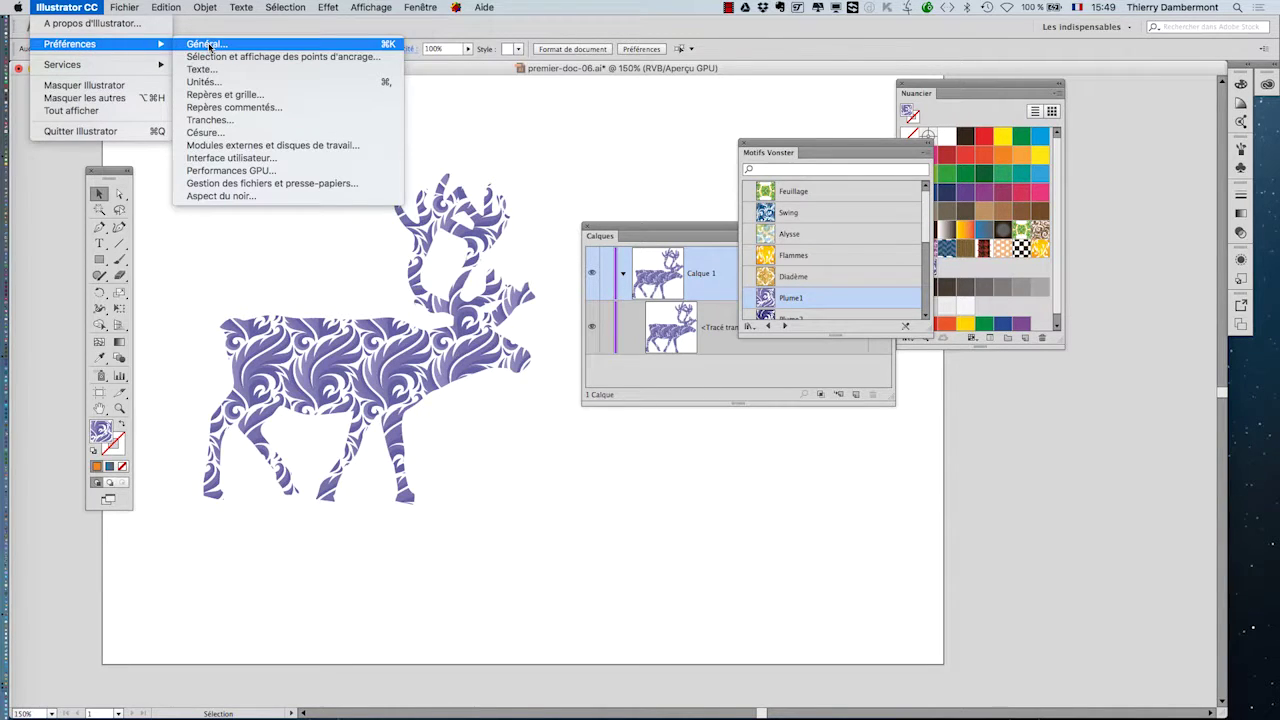
{"action": "left_click", "coordinate": [210, 45]}
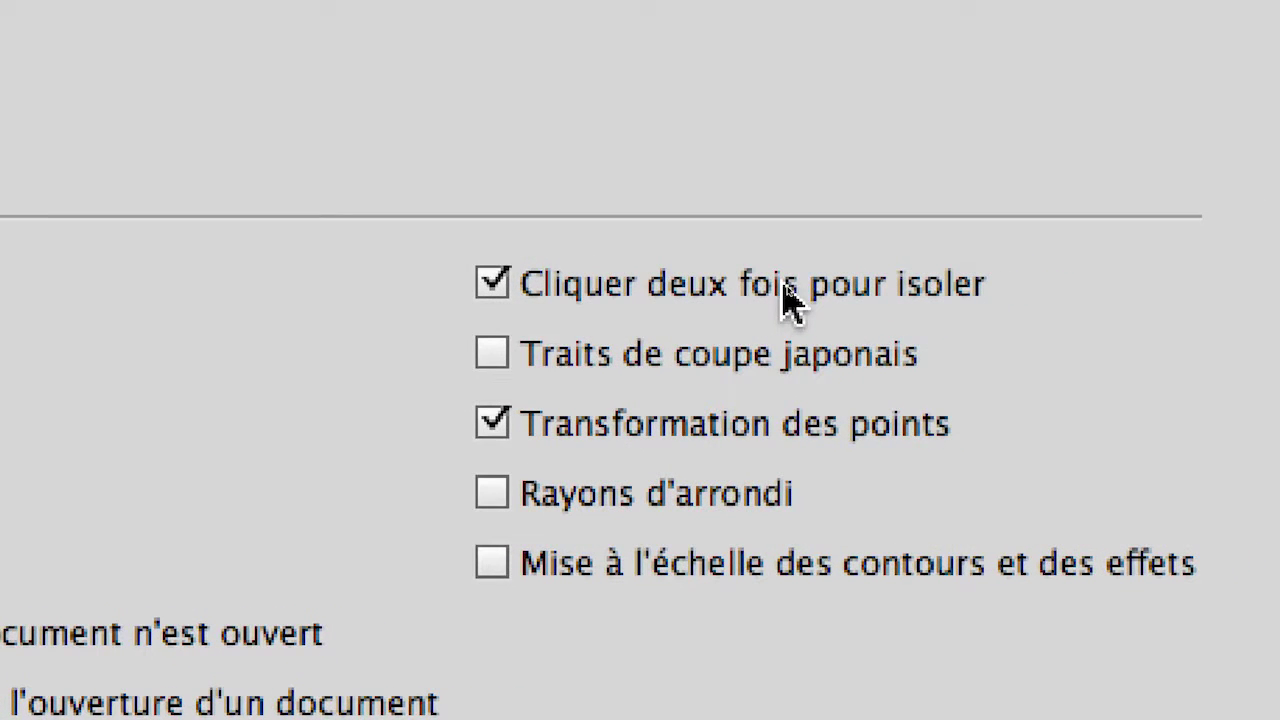
{"action": "left_click", "coordinate": [785, 285]}
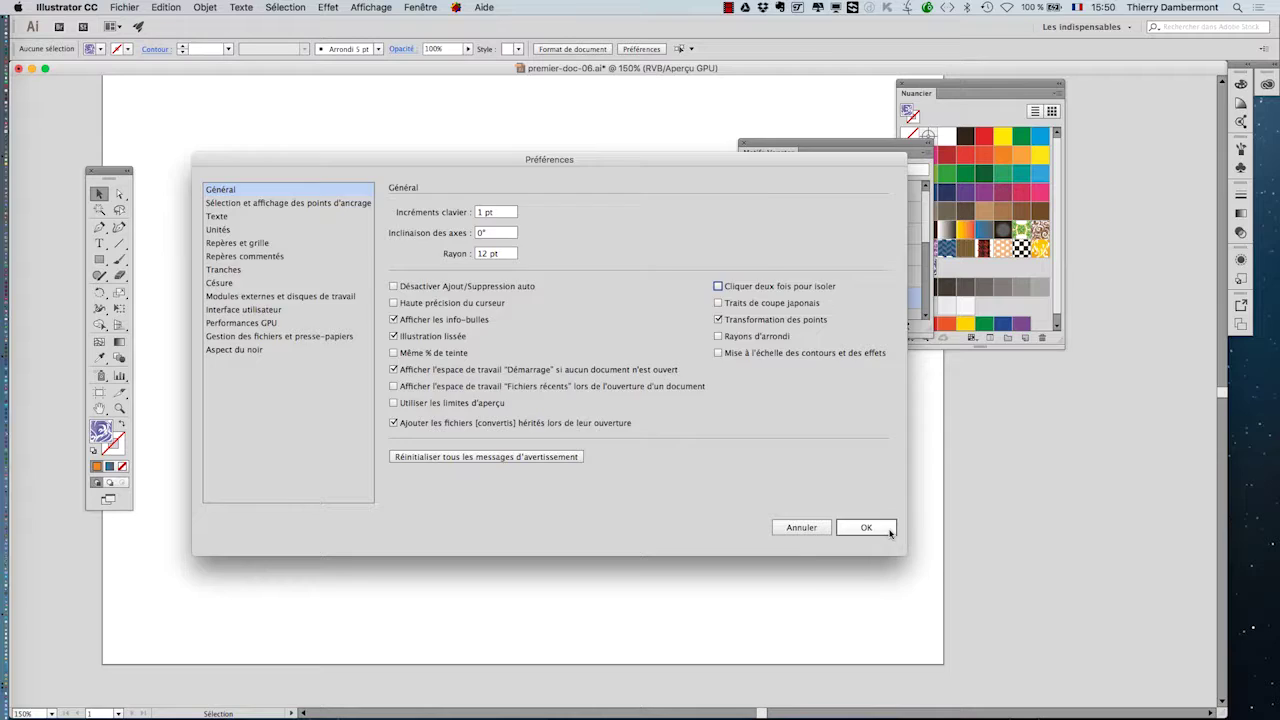
{"action": "left_click", "coordinate": [866, 527]}
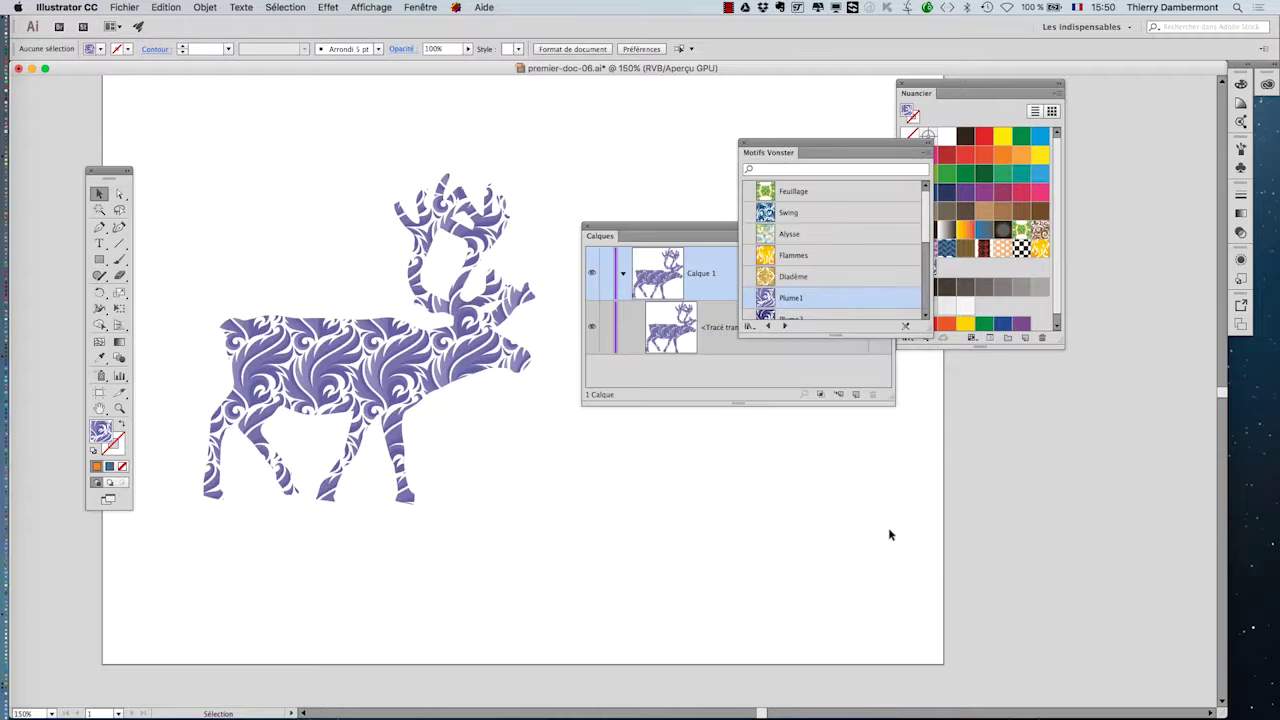
- Save the reindeer document as premier-doc-07.ai in Illustrator format with default options
{"action": "left_click", "coordinate": [335, 405]}
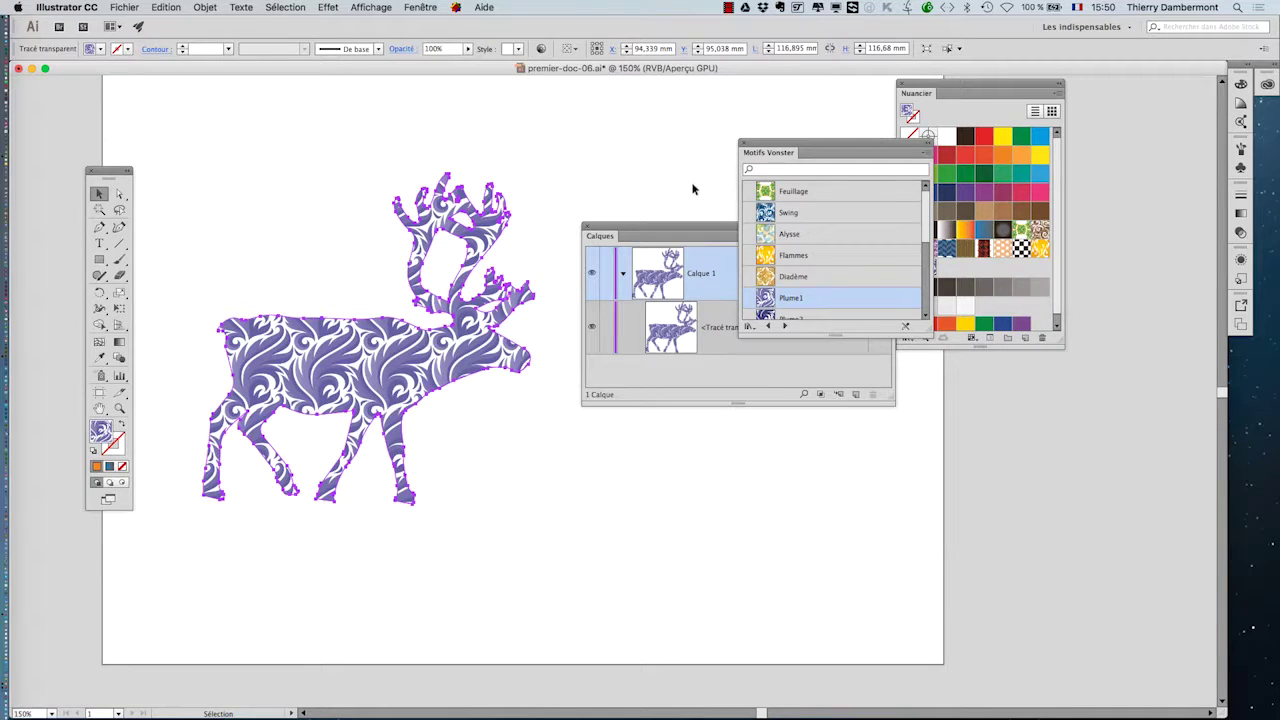
{"action": "left_click", "coordinate": [118, 7]}
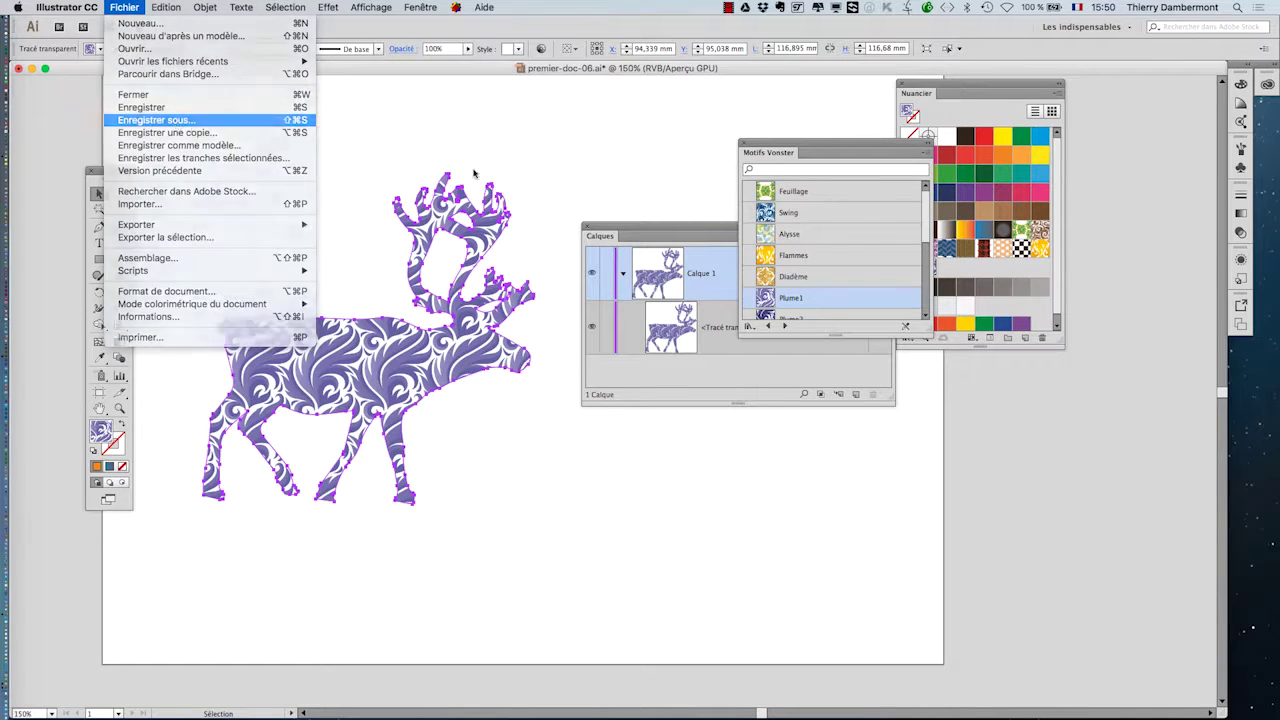
{"action": "left_click", "coordinate": [177, 122]}
{"action": "left_click", "coordinate": [655, 127]}
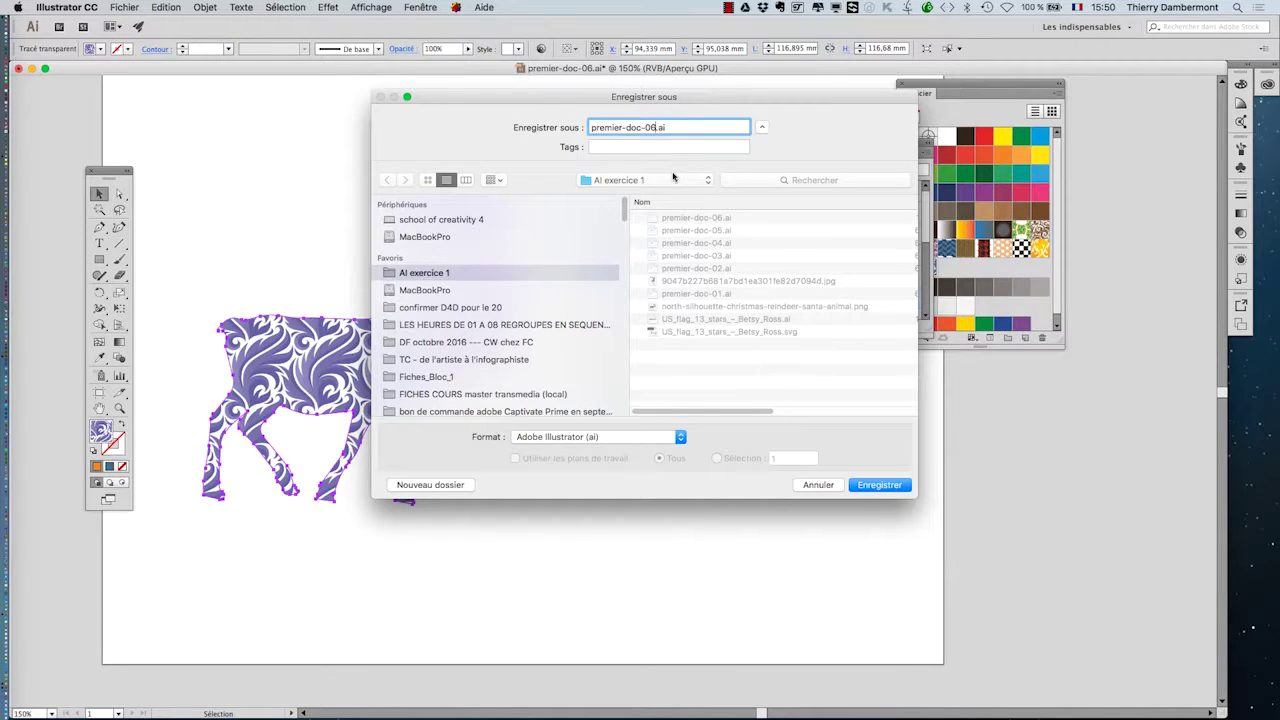
{"action": "key", "text": "BackSpace"}
{"action": "type", "text": "7"}
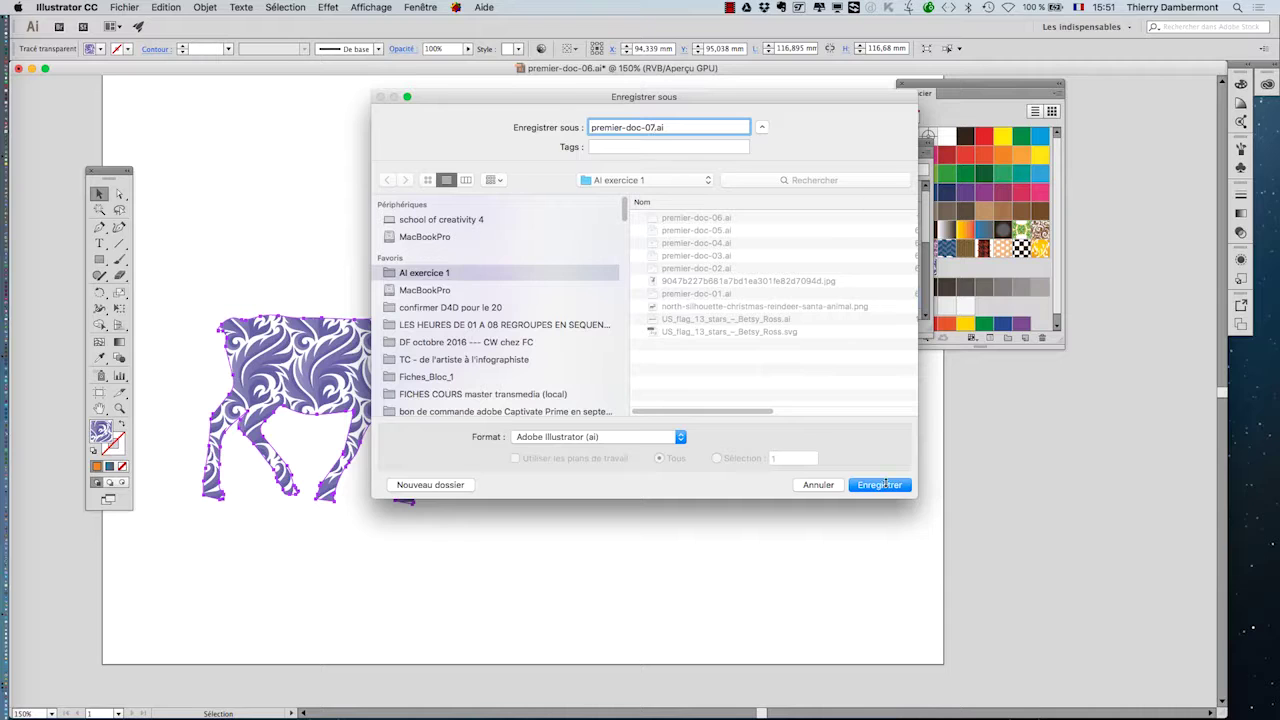
{"action": "left_click", "coordinate": [879, 485]}
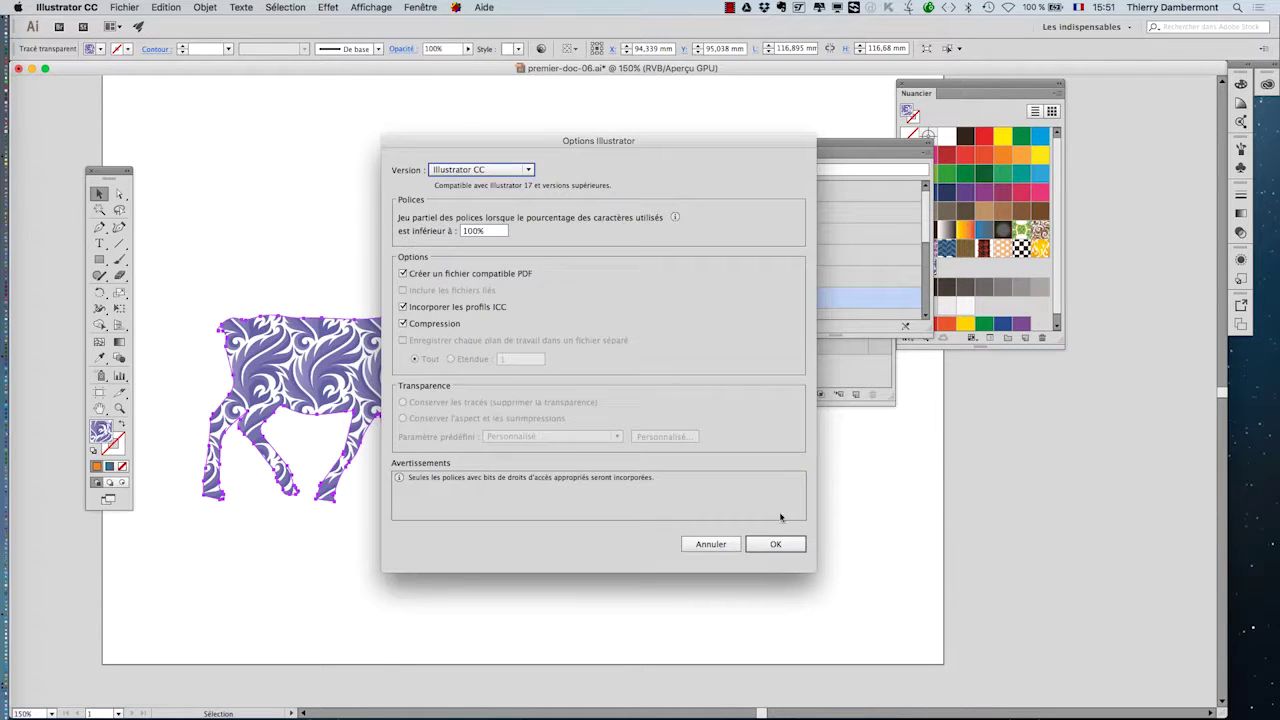
{"action": "left_click", "coordinate": [766, 545]}
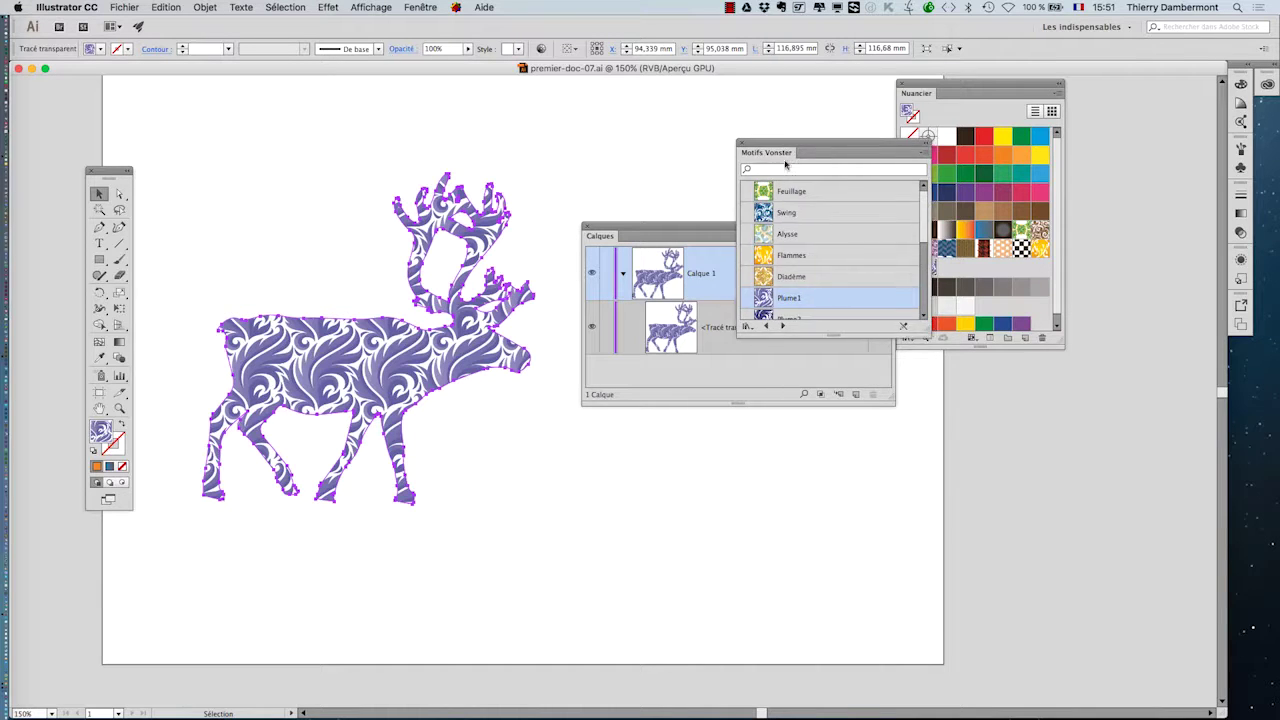
- Move the Motifs Vonster, Calques and Nuancier panels away from the reindeer, resizing Calques
{"action": "left_click_drag", "start_coordinate": [793, 148], "coordinate": [1043, 487]}
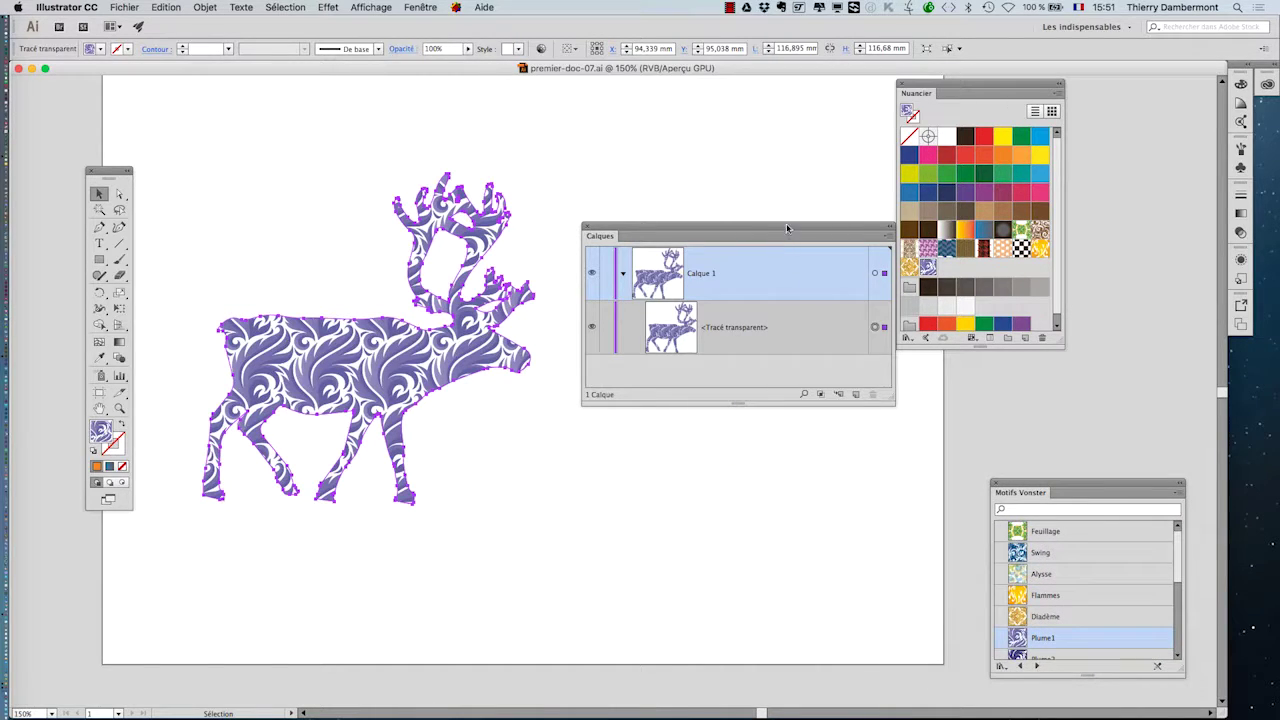
{"action": "left_click_drag", "start_coordinate": [786, 223], "coordinate": [853, 377]}
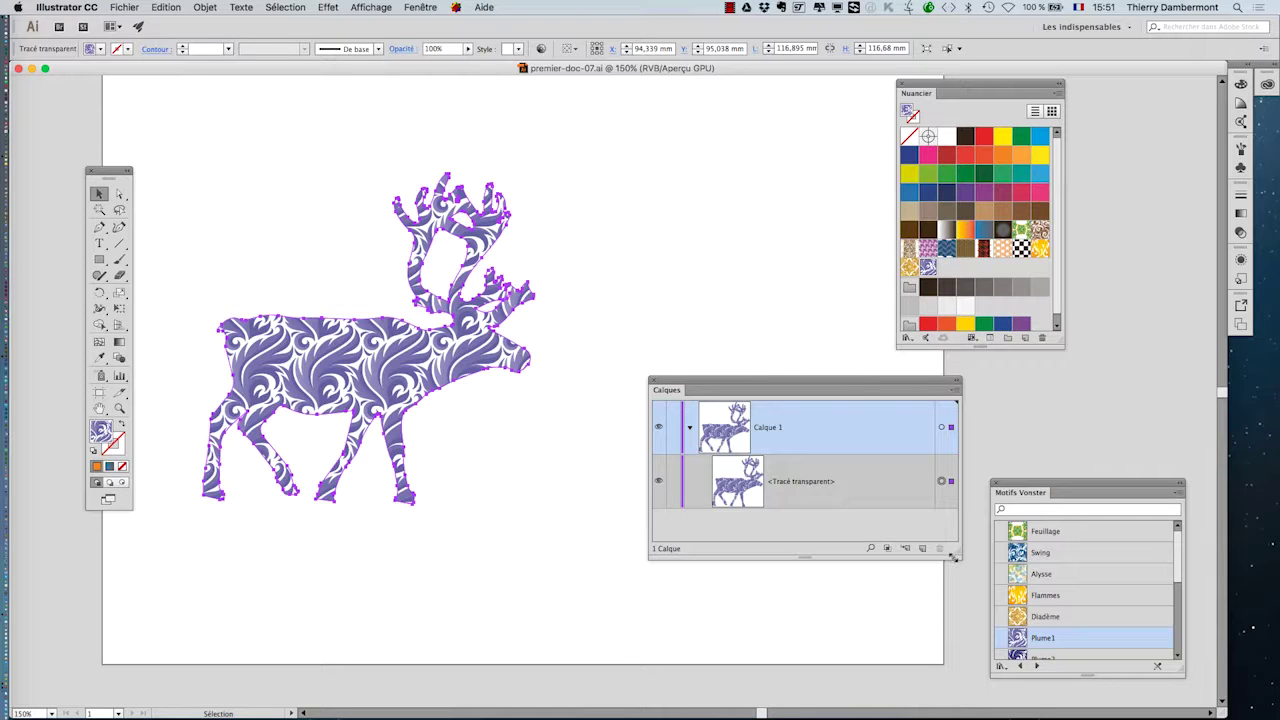
{"action": "left_click_drag", "start_coordinate": [956, 552], "coordinate": [906, 579]}
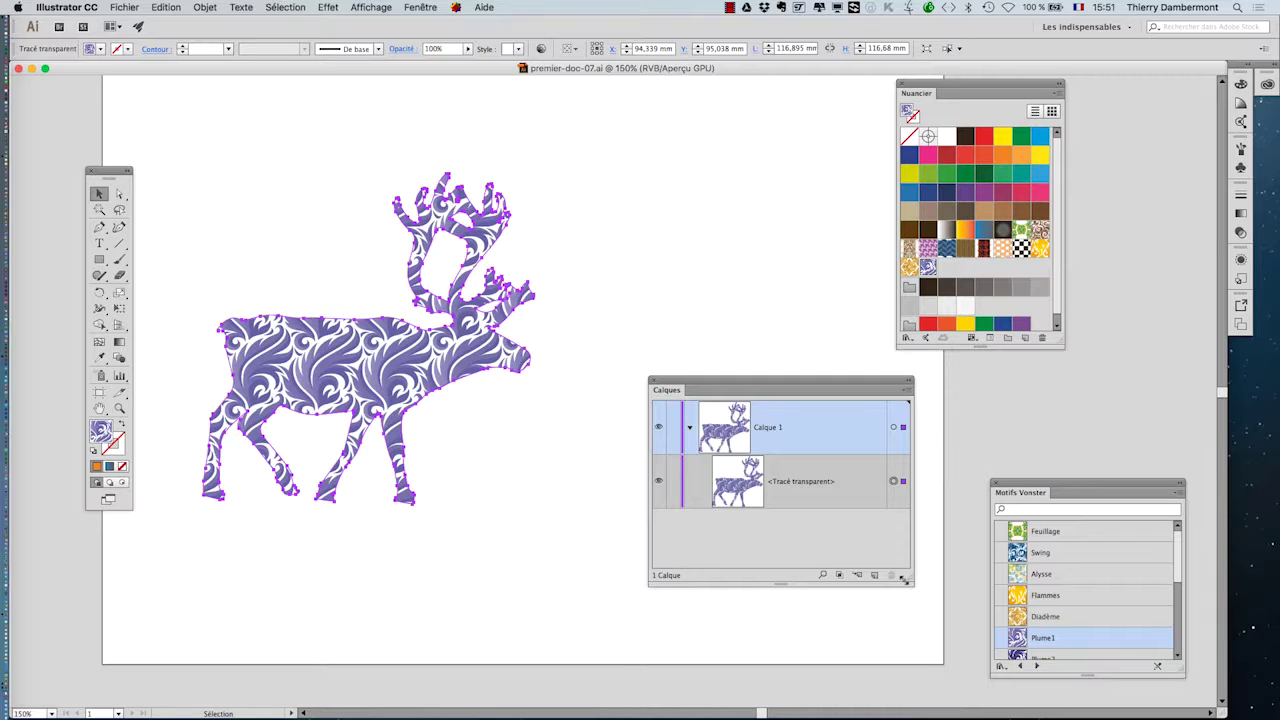
{"action": "mouse_move", "coordinate": [773, 382]}
{"action": "left_mouse_down"}
{"action": "mouse_move", "coordinate": [690, 192]}
{"action": "mouse_move", "coordinate": [733, 491]}
{"action": "left_mouse_up"}
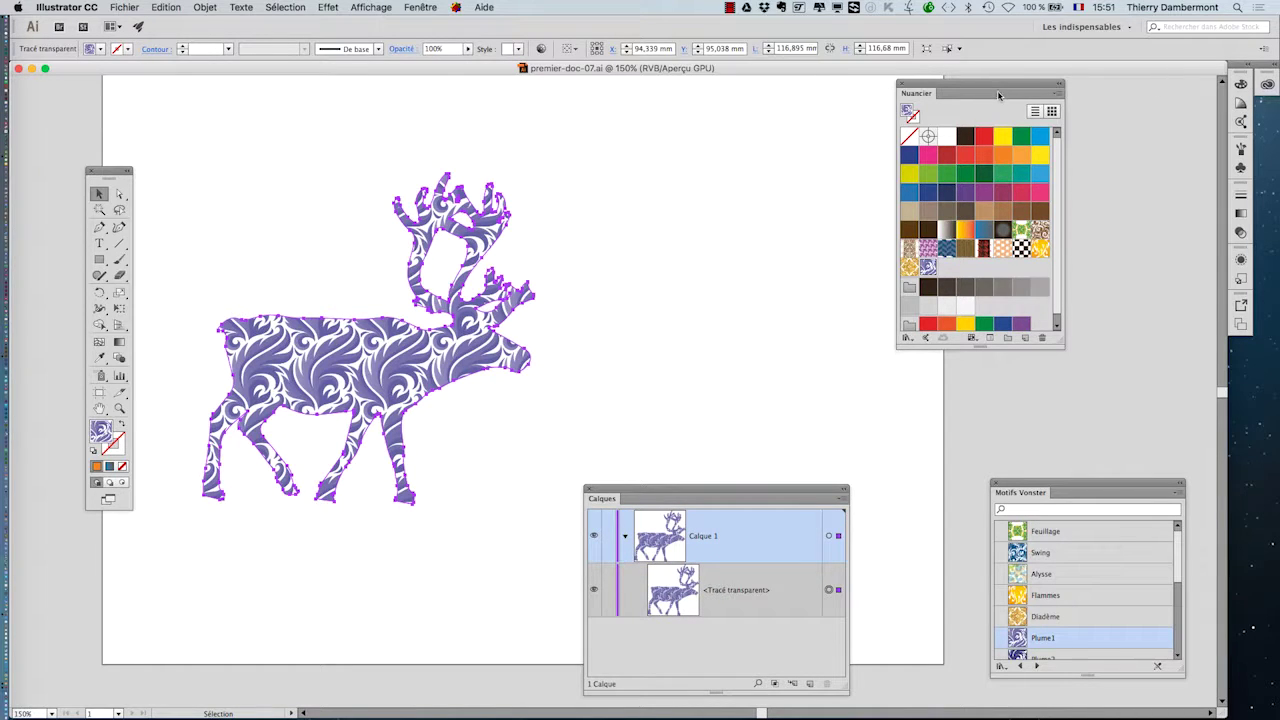
{"action": "left_click_drag", "start_coordinate": [979, 86], "coordinate": [709, 144]}
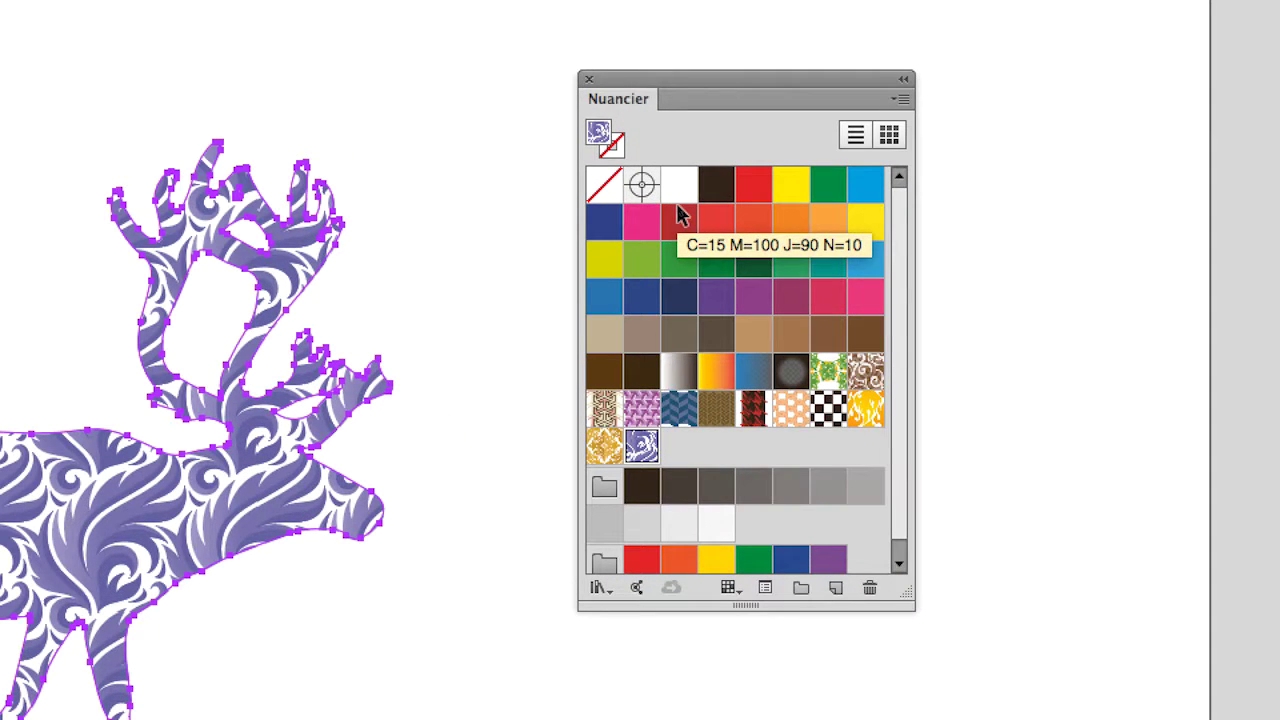
{"action": "left_click", "coordinate": [678, 215]}
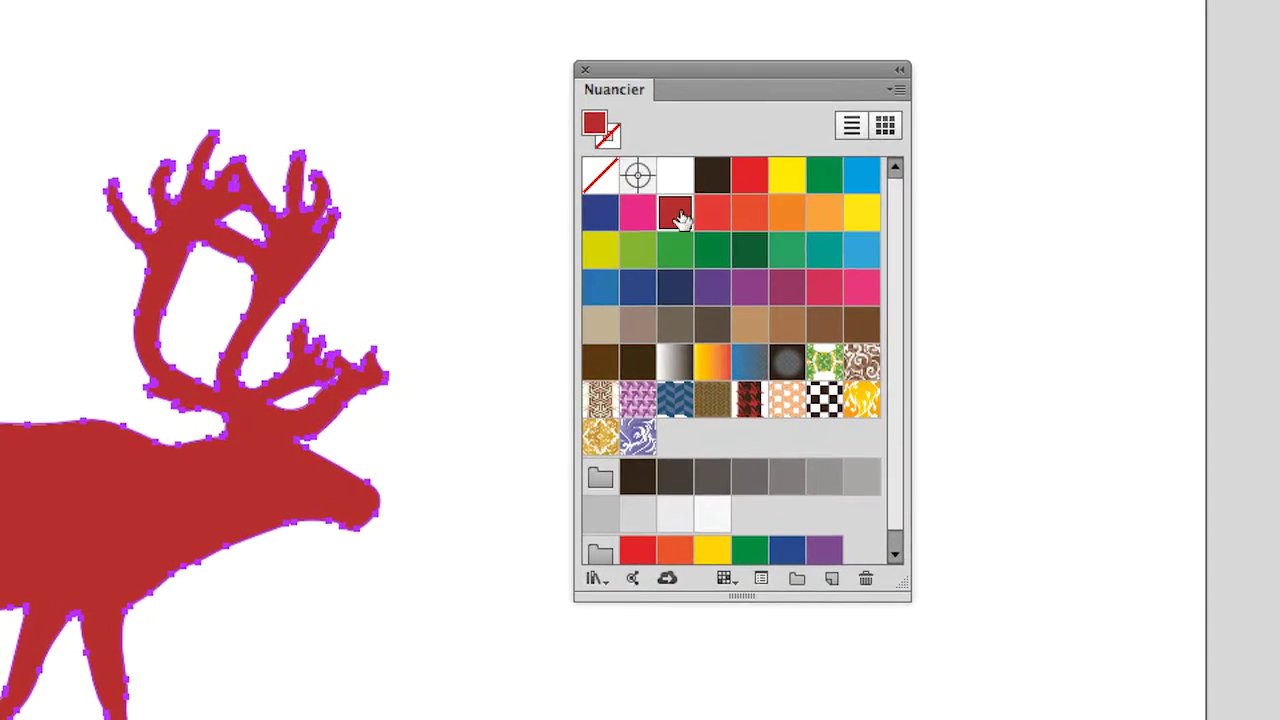
{"action": "left_click", "coordinate": [600, 287]}
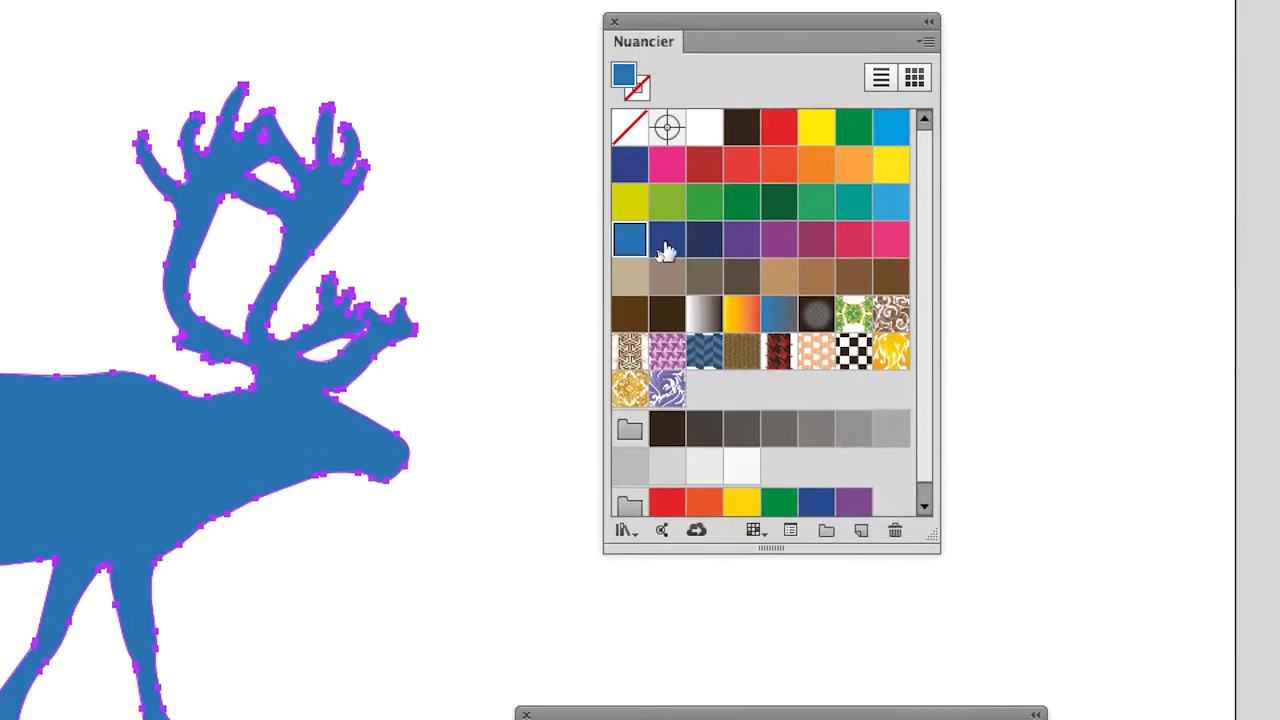
{"action": "left_click", "coordinate": [666, 250]}
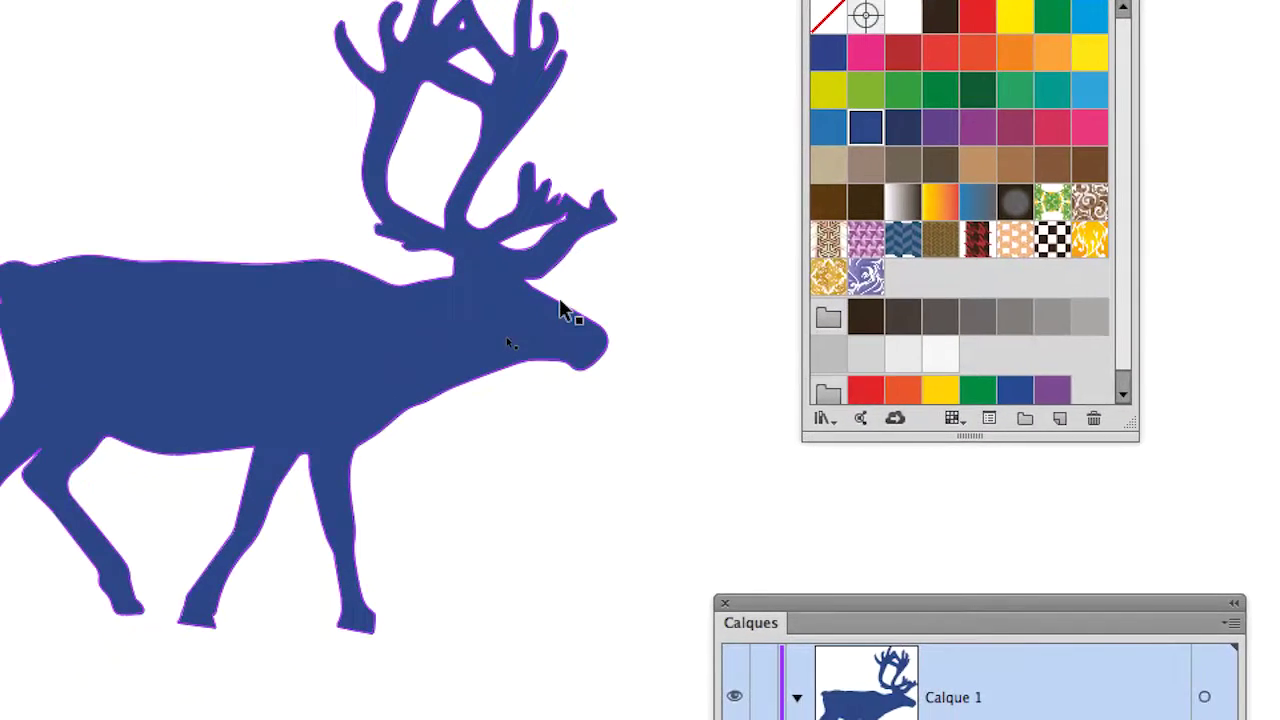
{"action": "left_click", "coordinate": [563, 310]}
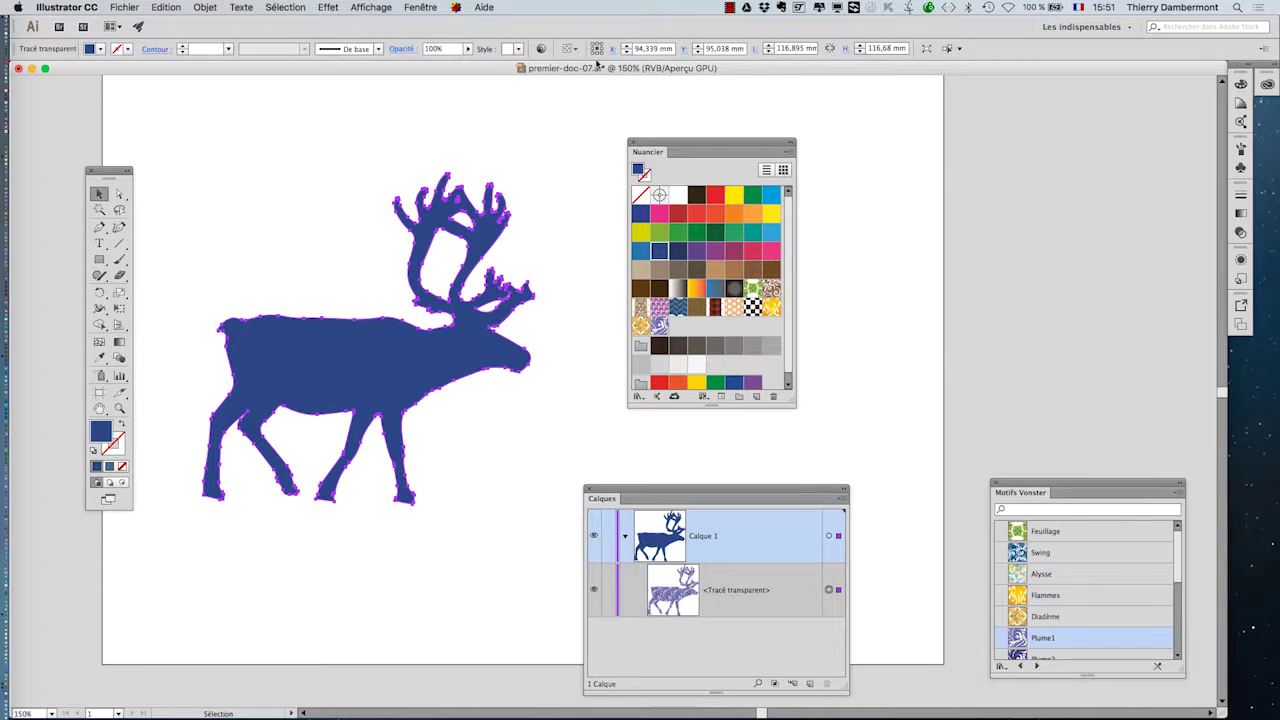
{"action": "left_click_drag", "start_coordinate": [657, 149], "coordinate": [926, 161]}
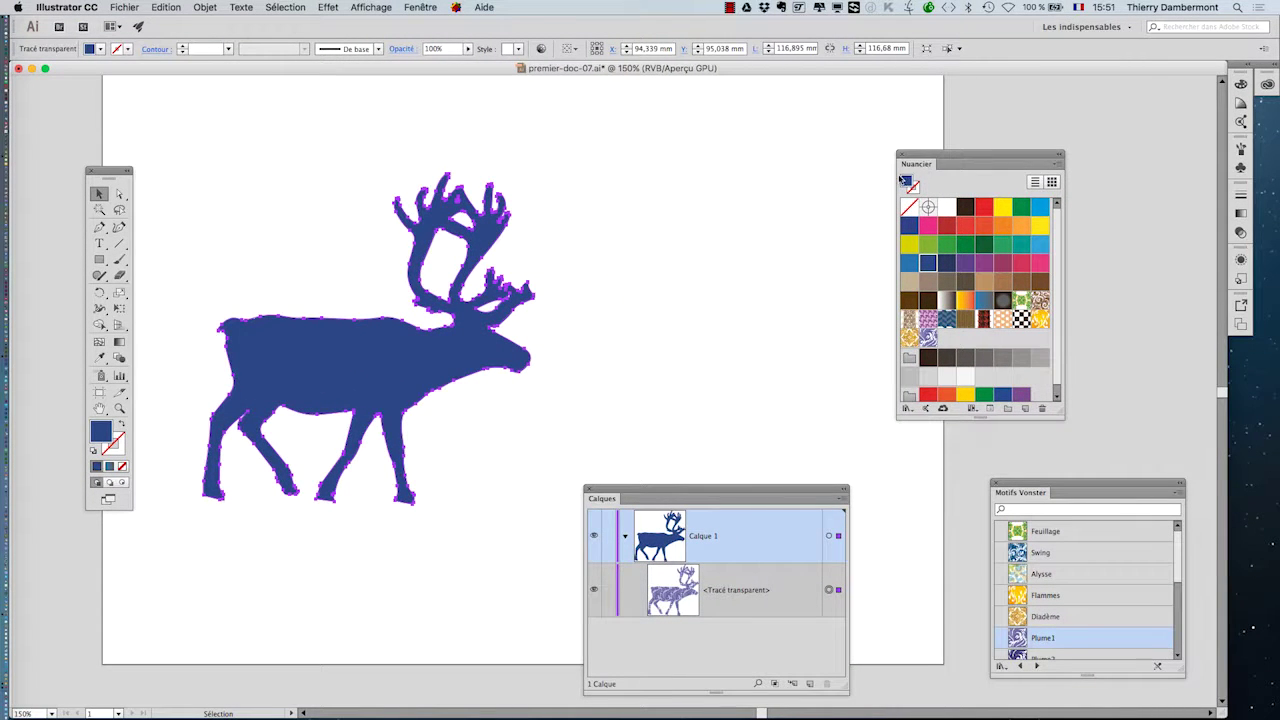
{"action": "left_click_drag", "start_coordinate": [706, 492], "coordinate": [724, 239]}
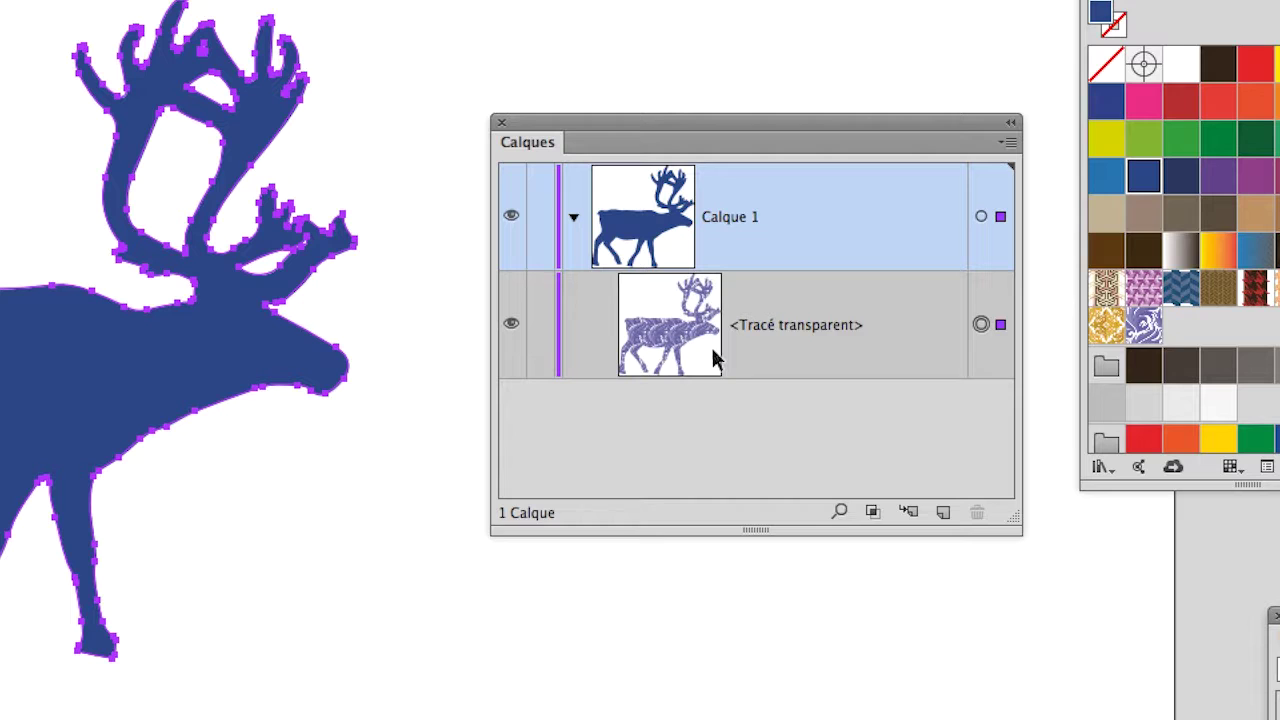
- Target the reindeer path in Calques, move the panel aside, and select the silhouette on canvas
{"action": "left_click", "coordinate": [712, 351]}
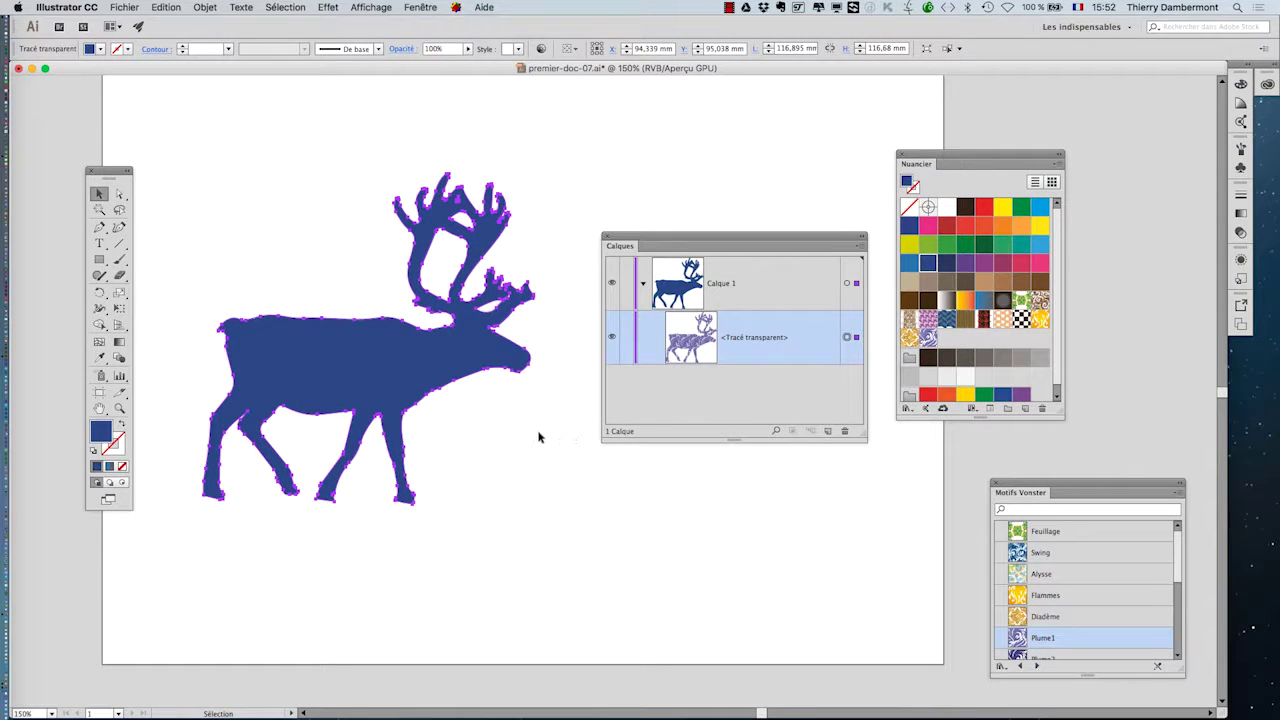
{"action": "left_click", "coordinate": [538, 436]}
{"action": "left_click", "coordinate": [846, 337]}
{"action": "left_click", "coordinate": [847, 283]}
{"action": "left_click", "coordinate": [466, 470]}
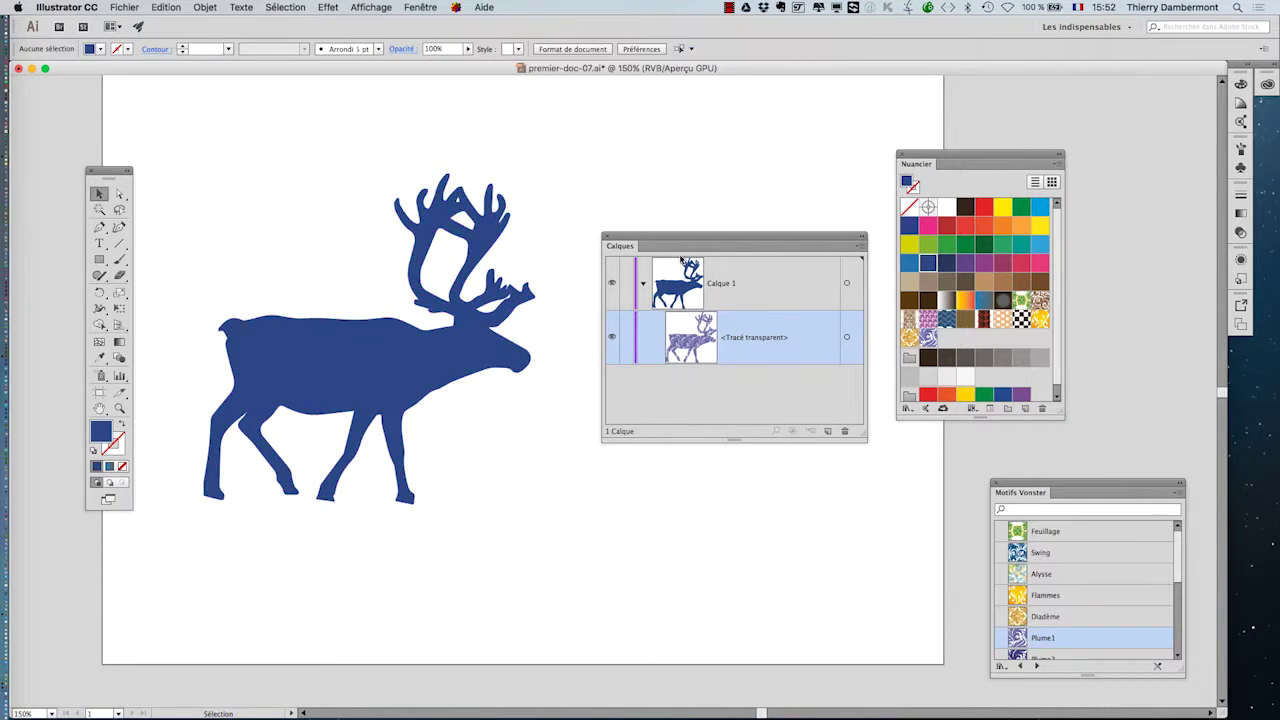
{"action": "left_click_drag", "start_coordinate": [674, 237], "coordinate": [748, 520]}
{"action": "left_click", "coordinate": [393, 402]}
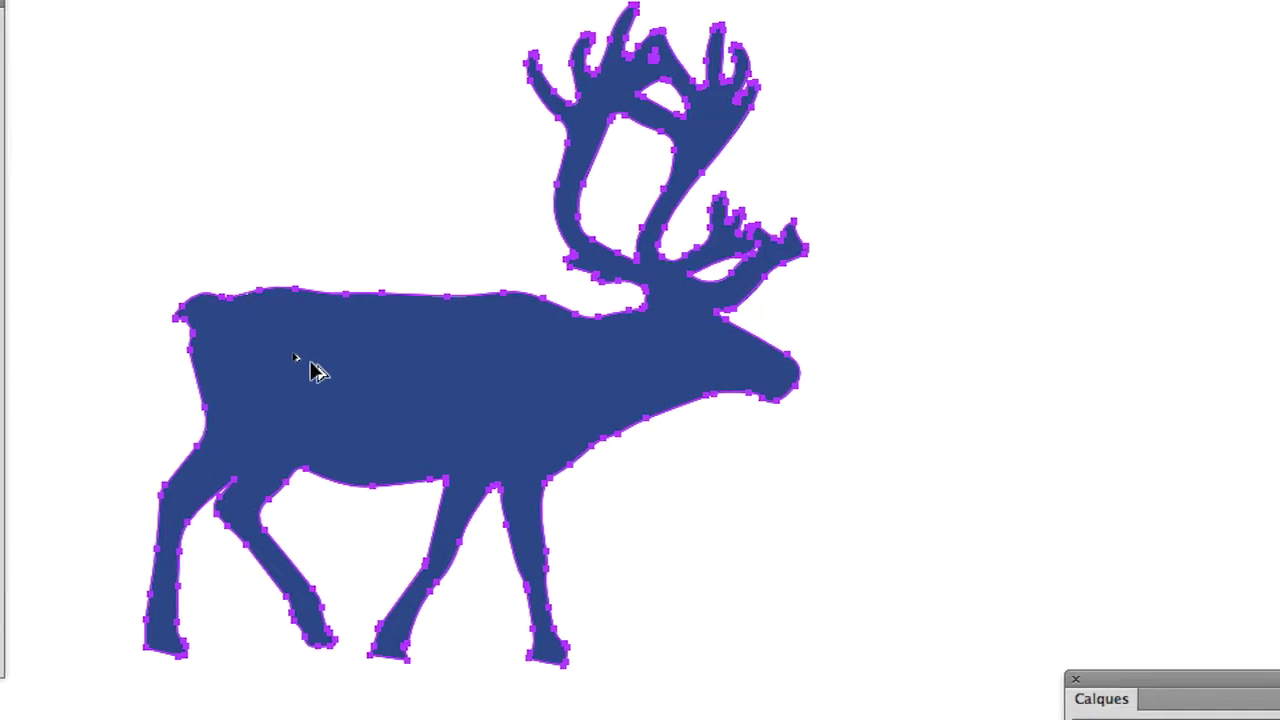
- Alt-drag a level copy of the reindeer 57.39 mm right so the two overlap
{"action": "left_click_drag", "start_coordinate": [312, 370], "coordinate": [363, 374]}
{"action": "left_click_drag", "start_coordinate": [395, 376], "coordinate": [434, 374]}
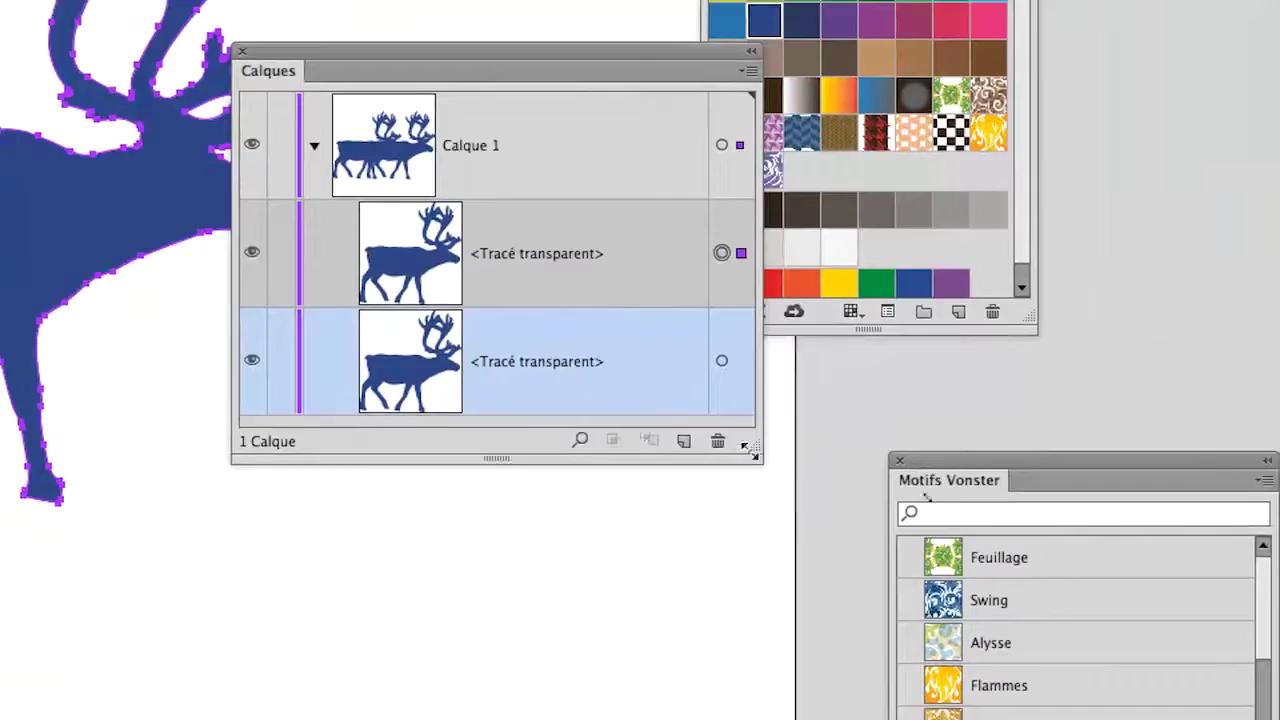
{"action": "left_click_drag", "start_coordinate": [747, 446], "coordinate": [752, 605]}
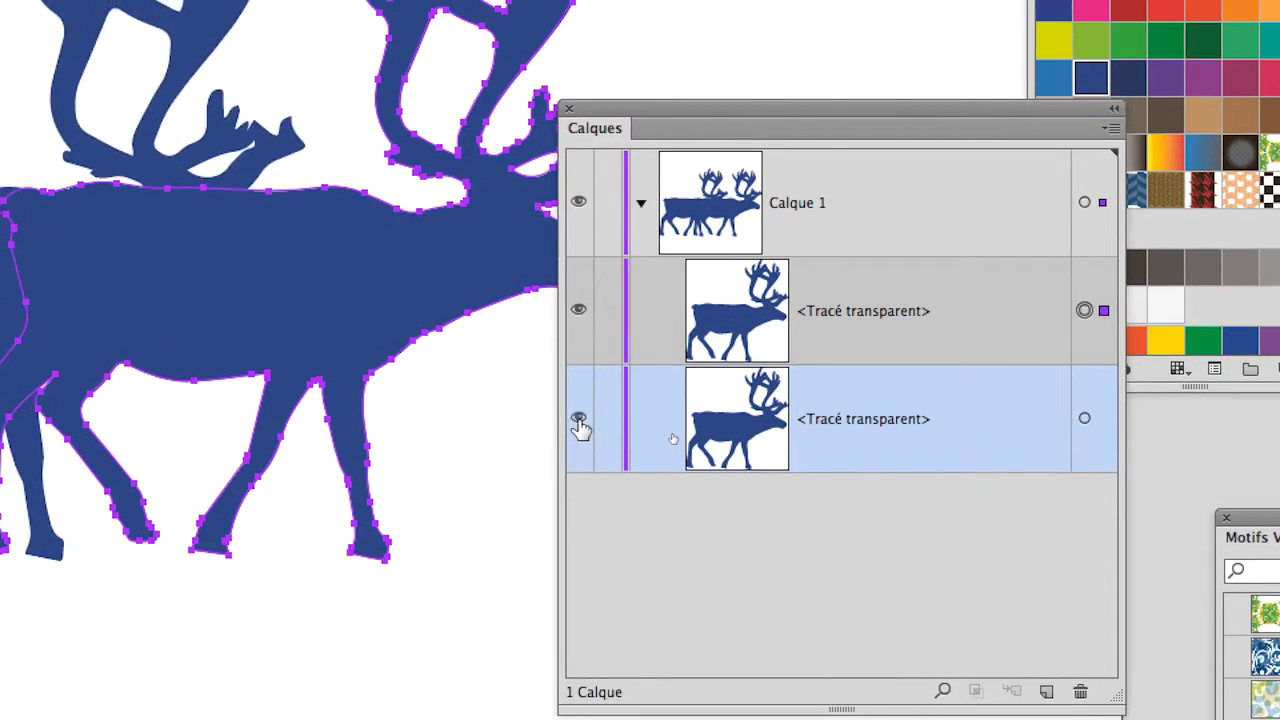
- Rename the bottom reindeer path 'gauche' and the top one 'droite'
{"action": "left_click", "coordinate": [579, 424]}
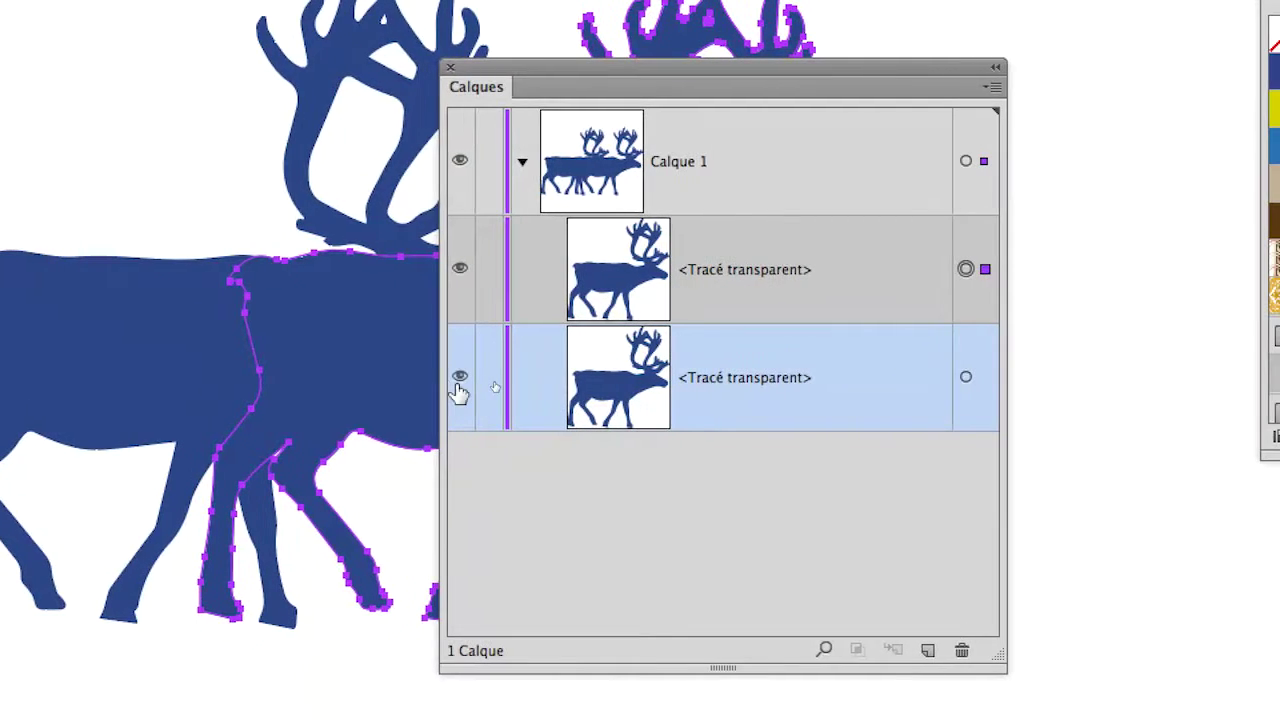
{"action": "left_click", "coordinate": [458, 390]}
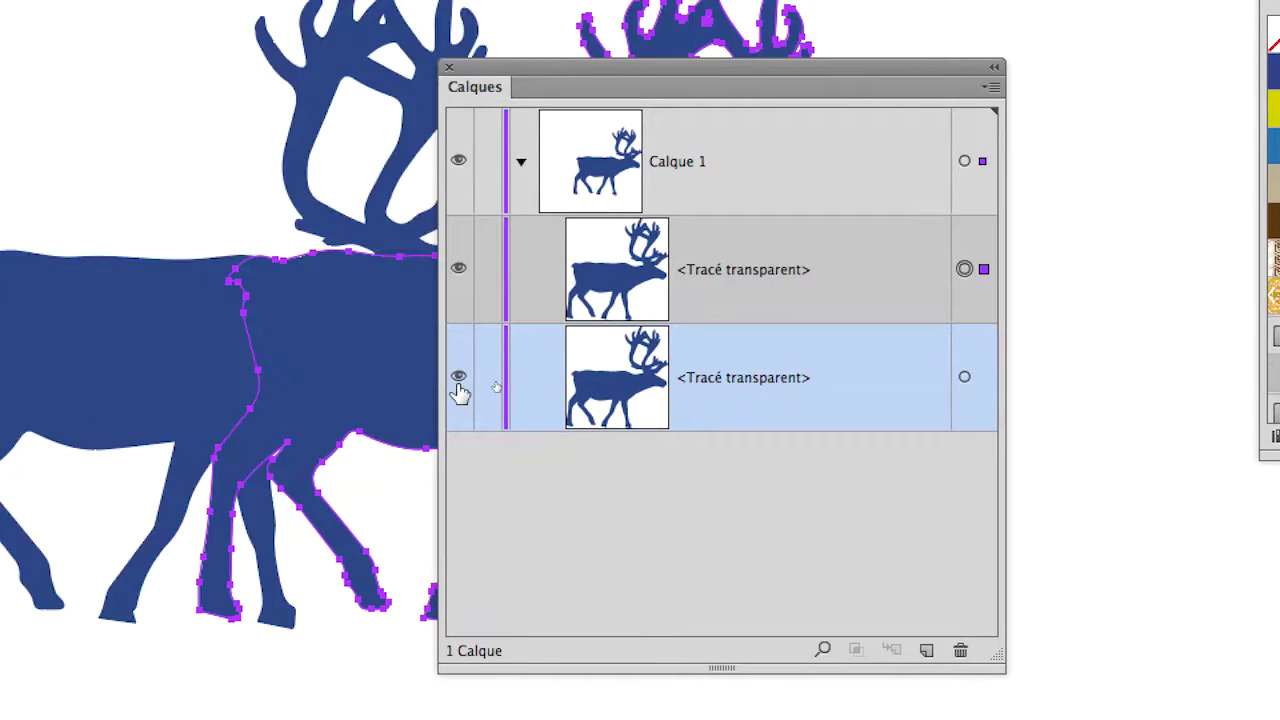
{"action": "left_click", "coordinate": [458, 390]}
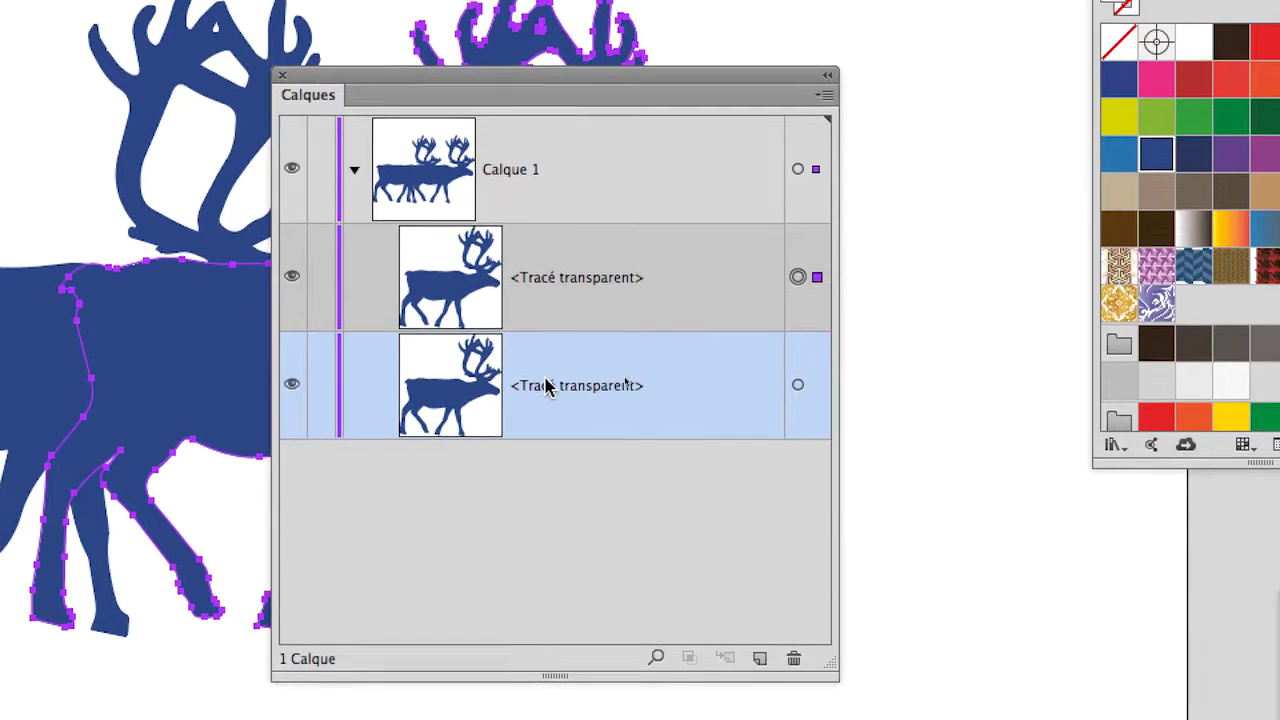
{"action": "double_click", "coordinate": [546, 387]}
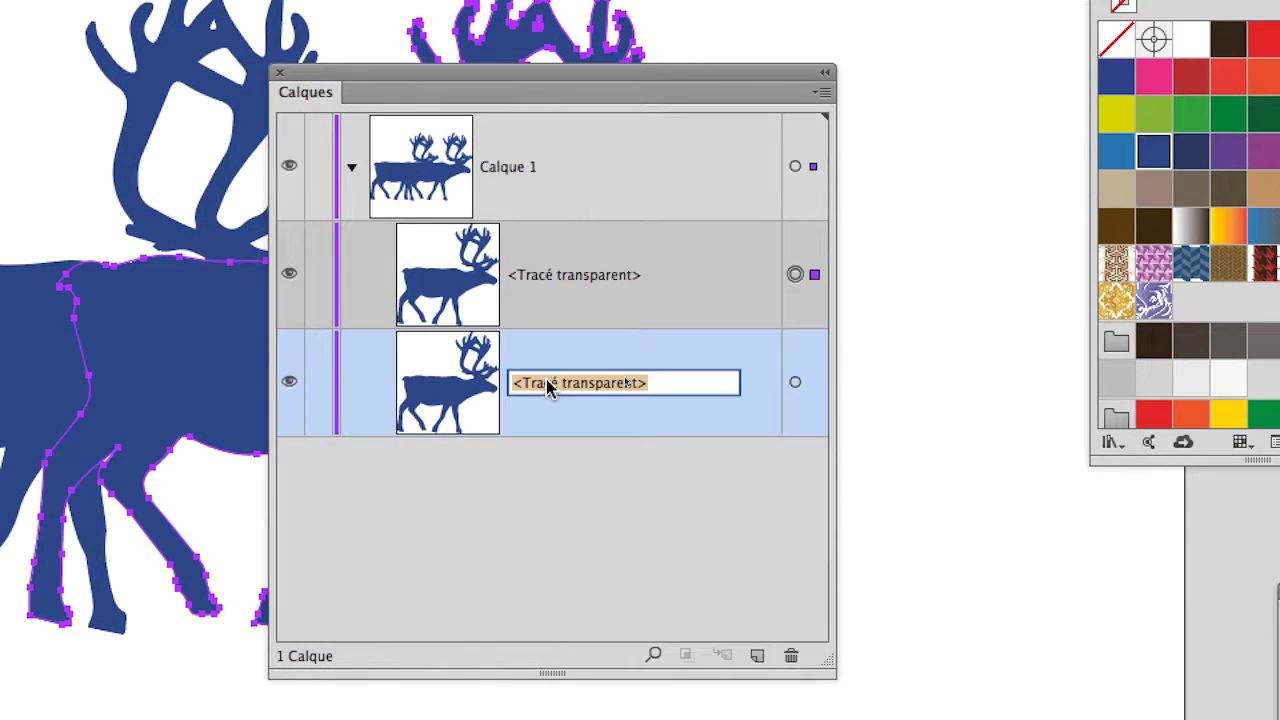
{"action": "type", "text": "gauche"}
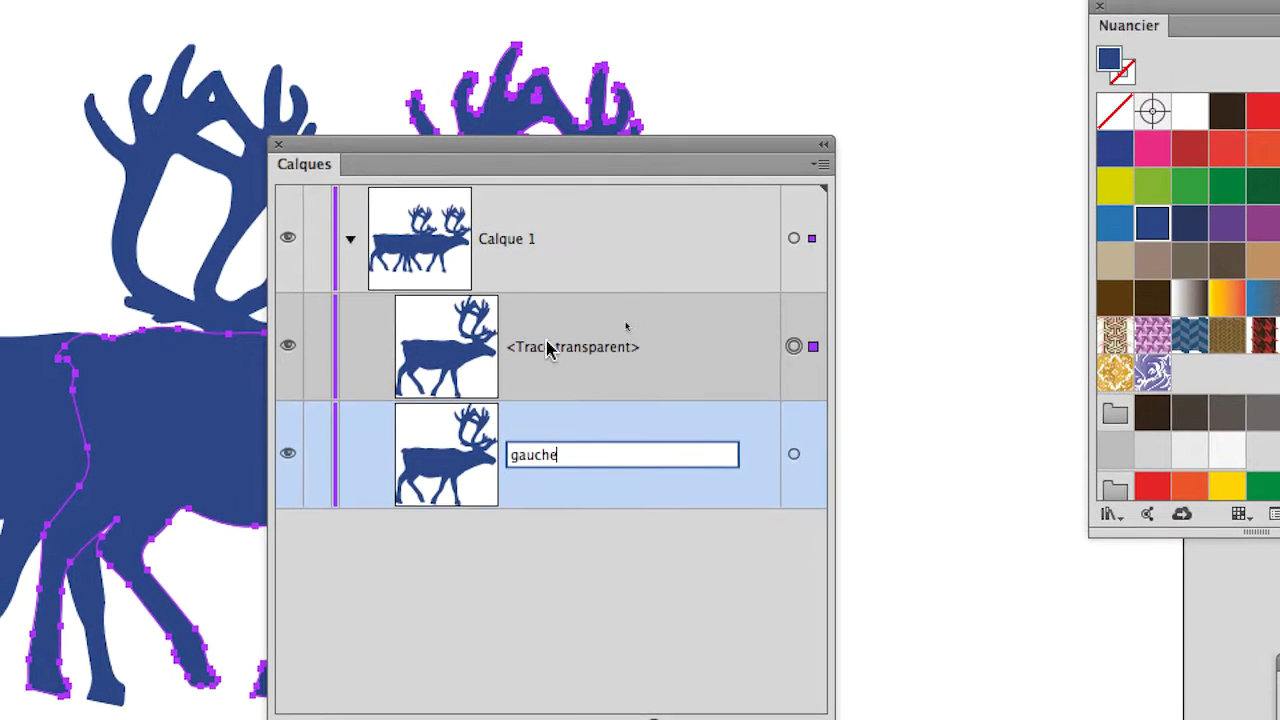
{"action": "double_click", "coordinate": [548, 347]}
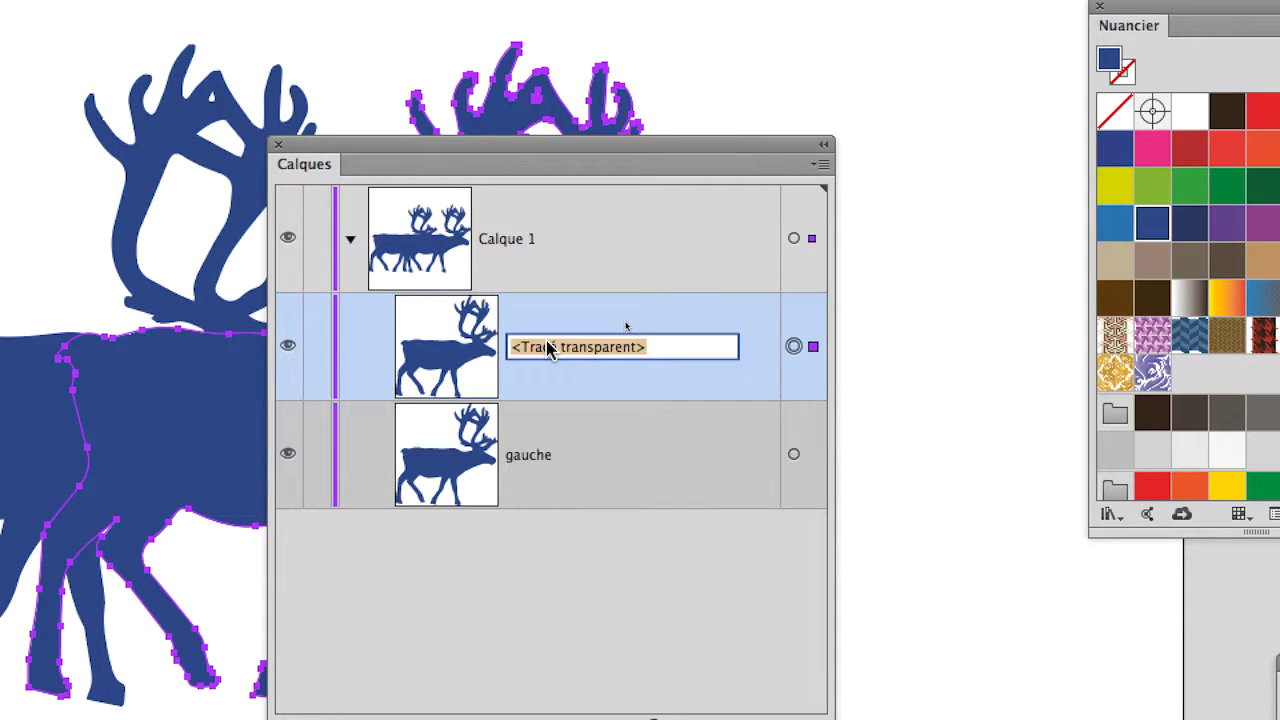
{"action": "type", "text": "droite"}
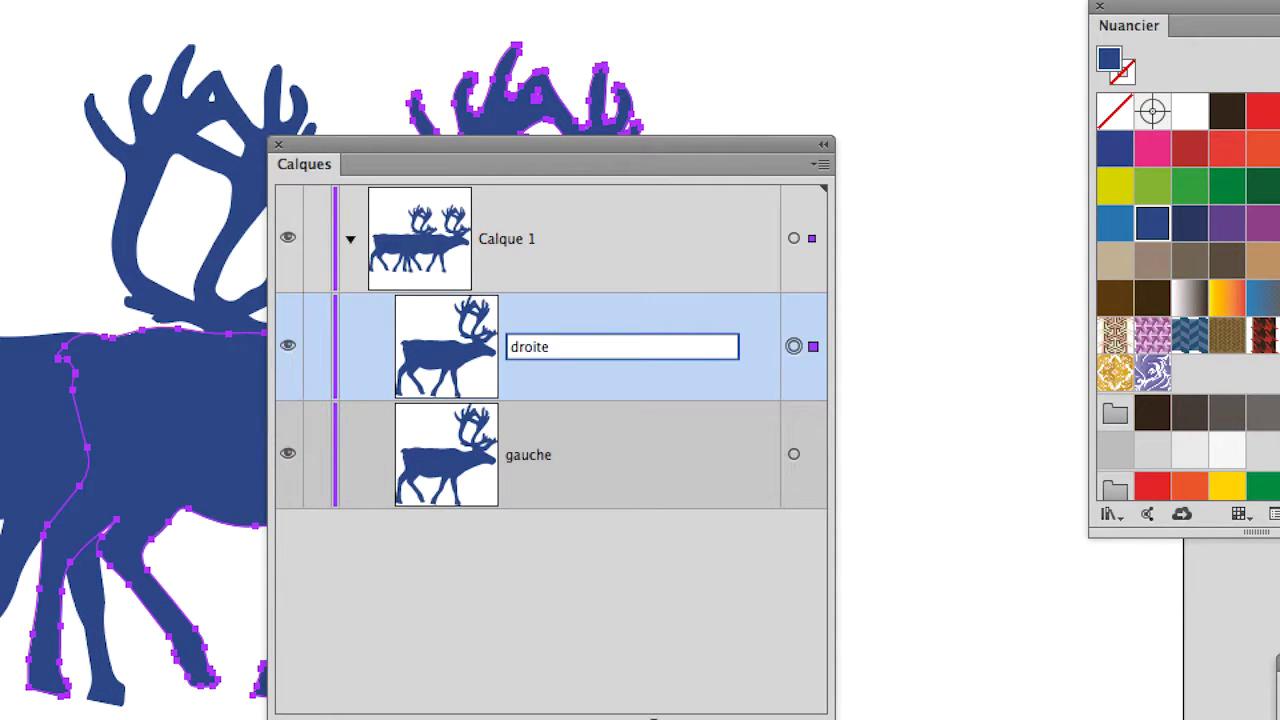
{"action": "key", "text": "Return"}
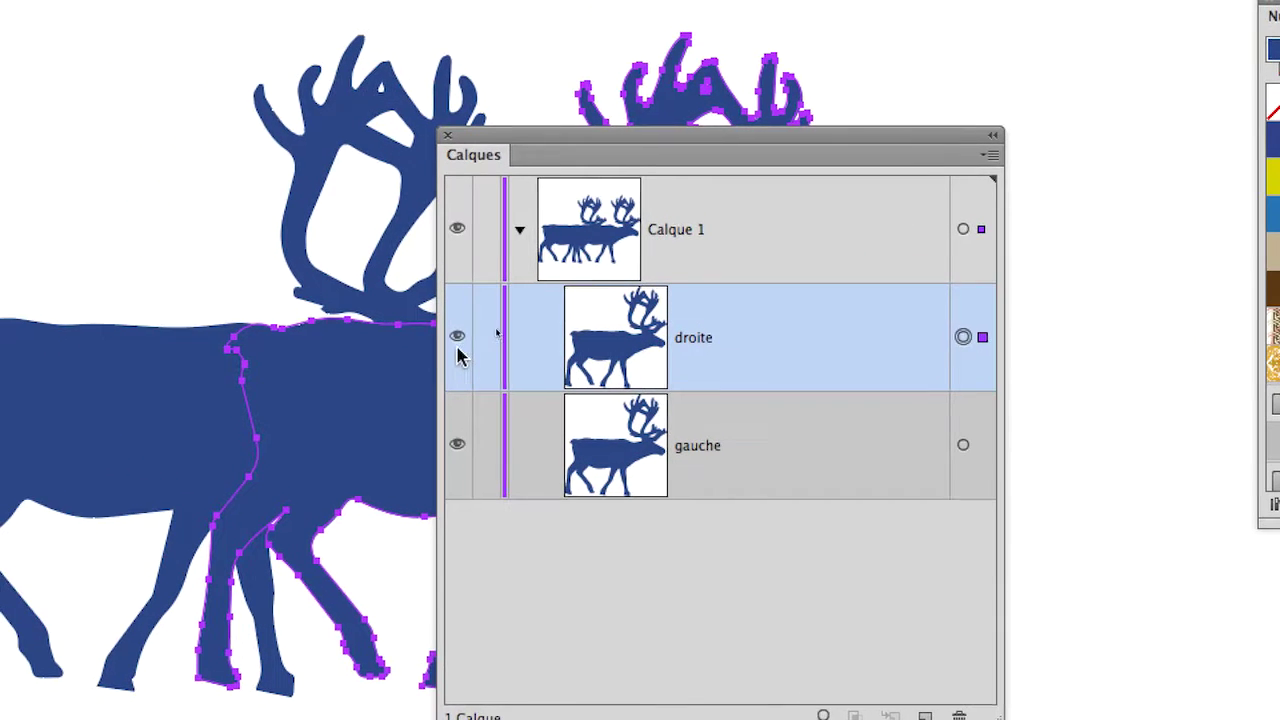
{"action": "left_click", "coordinate": [458, 357]}
{"action": "left_click", "coordinate": [458, 388]}
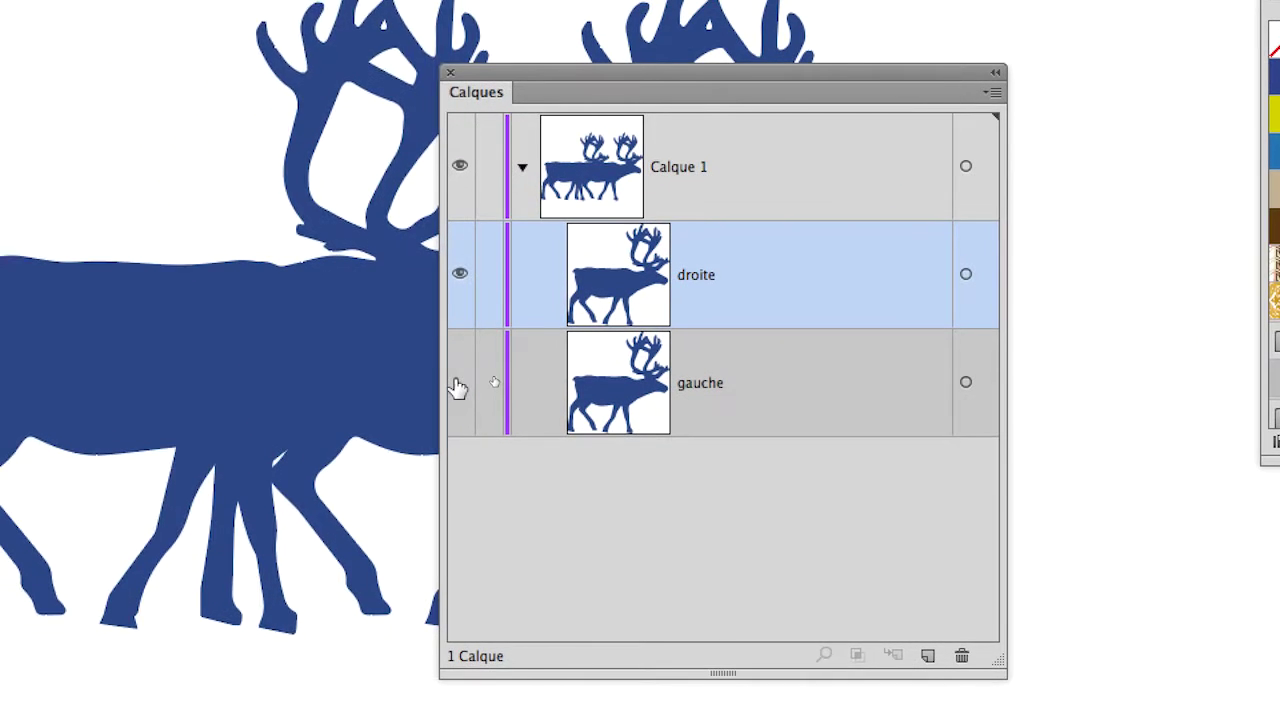
{"action": "left_click", "coordinate": [458, 388]}
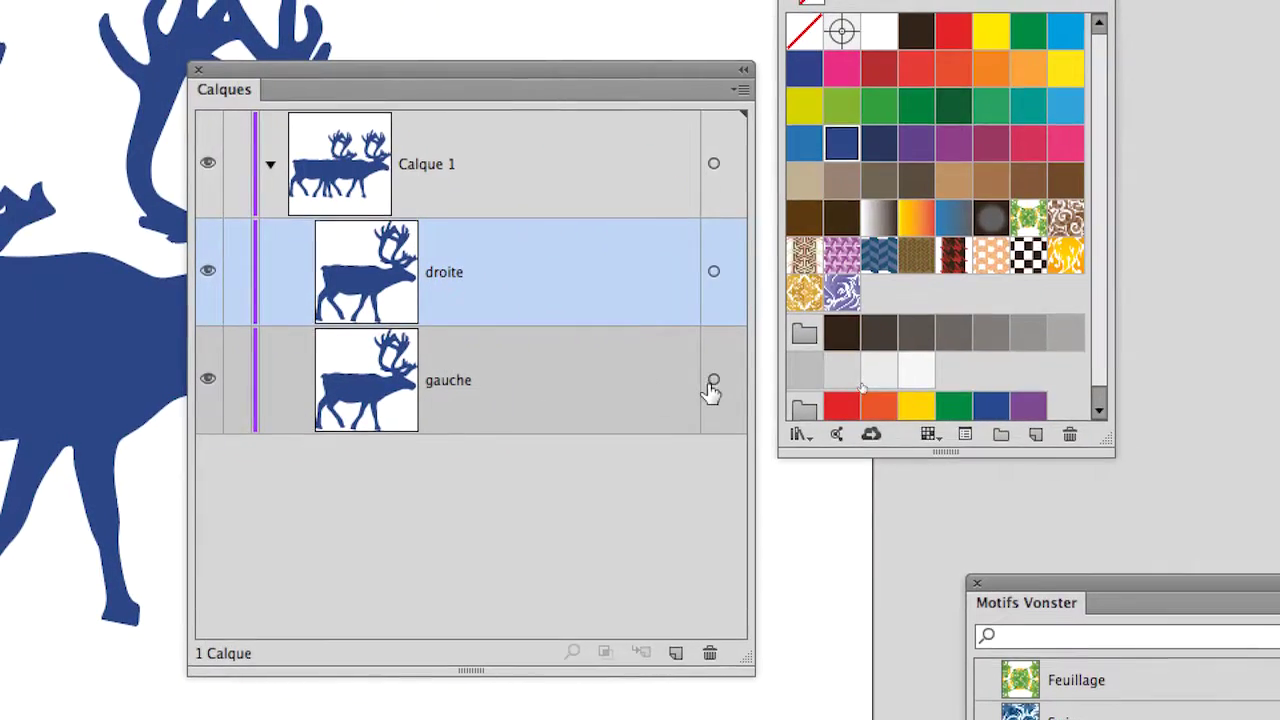
{"action": "left_click", "coordinate": [713, 384]}
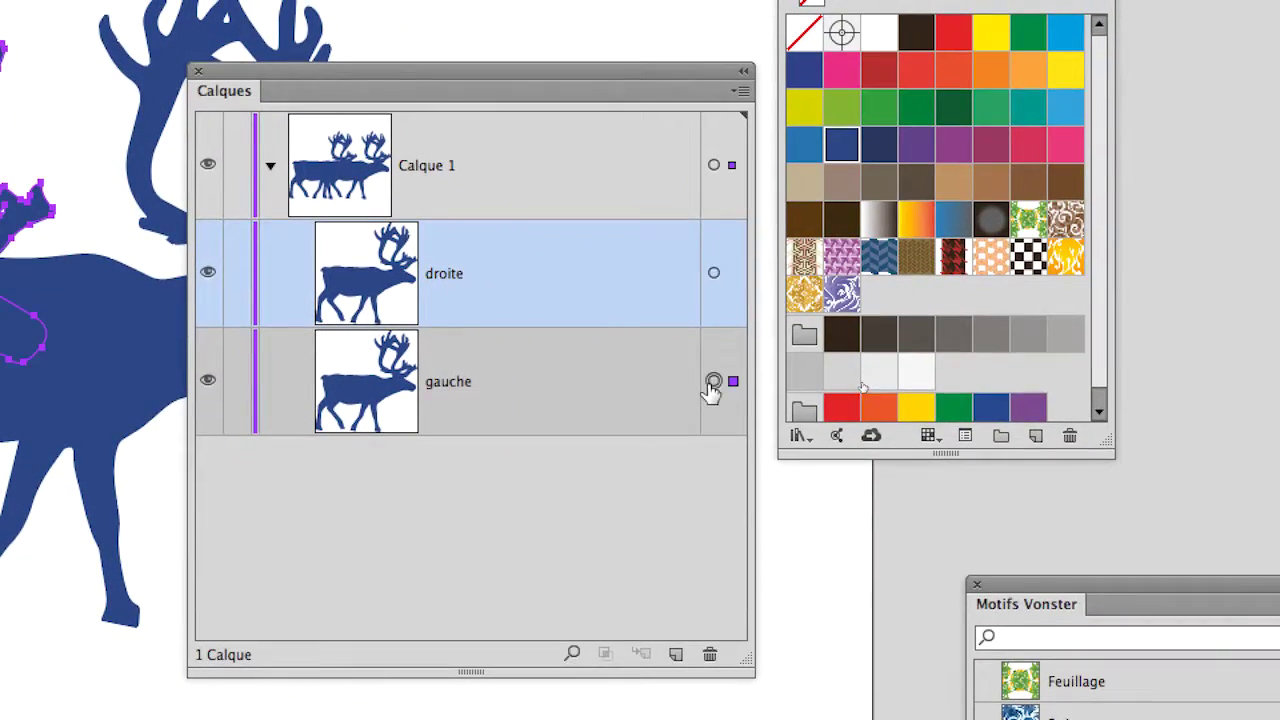
{"action": "left_click", "coordinate": [713, 273]}
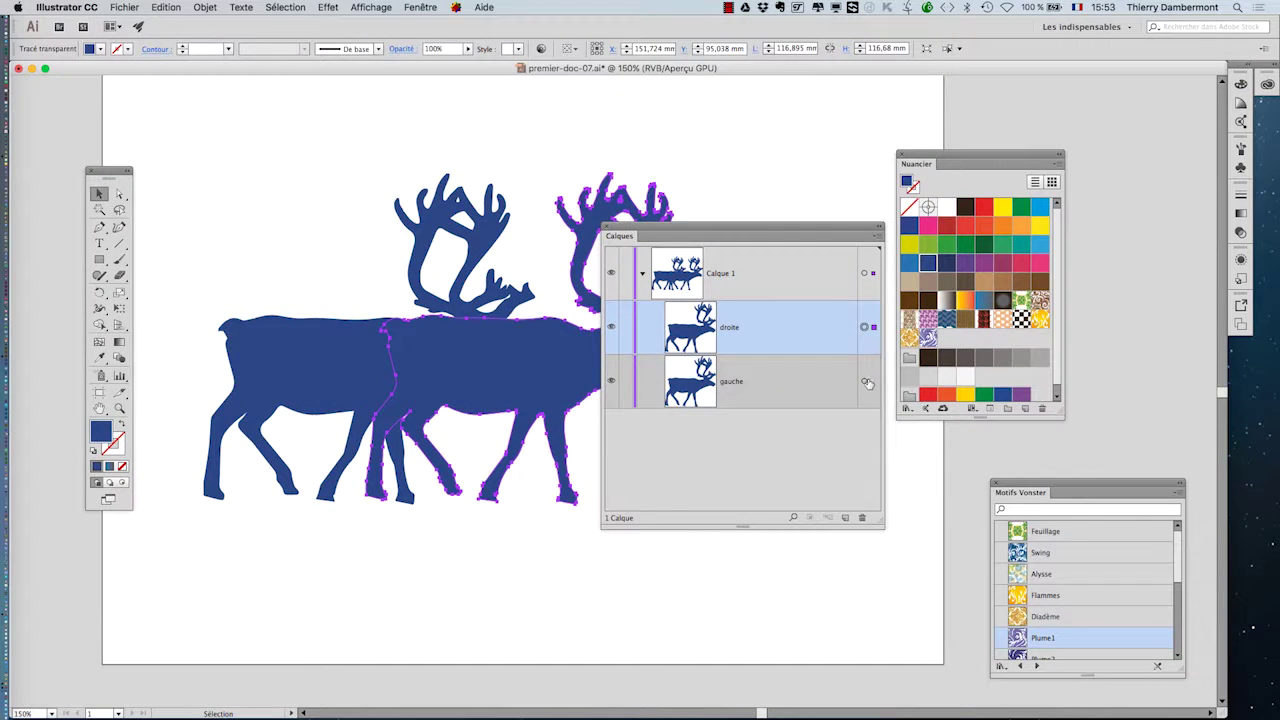
{"action": "left_click", "coordinate": [864, 382]}
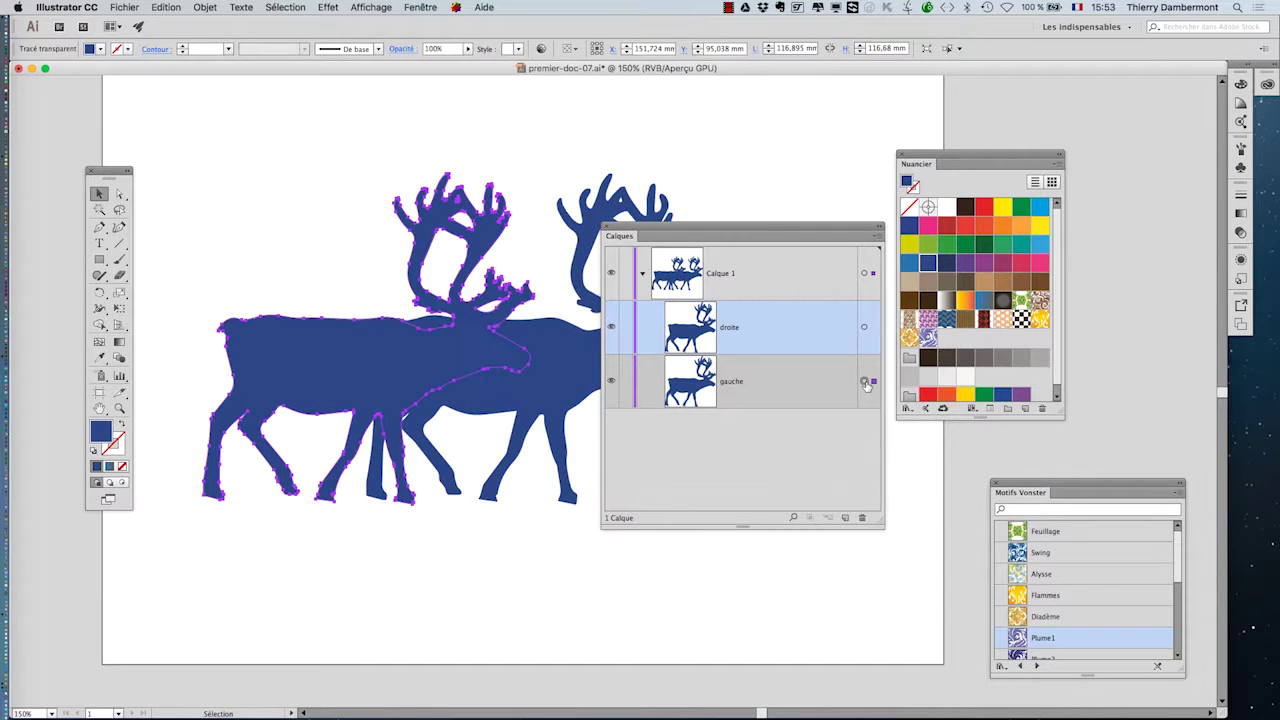
{"action": "left_click", "coordinate": [865, 328]}
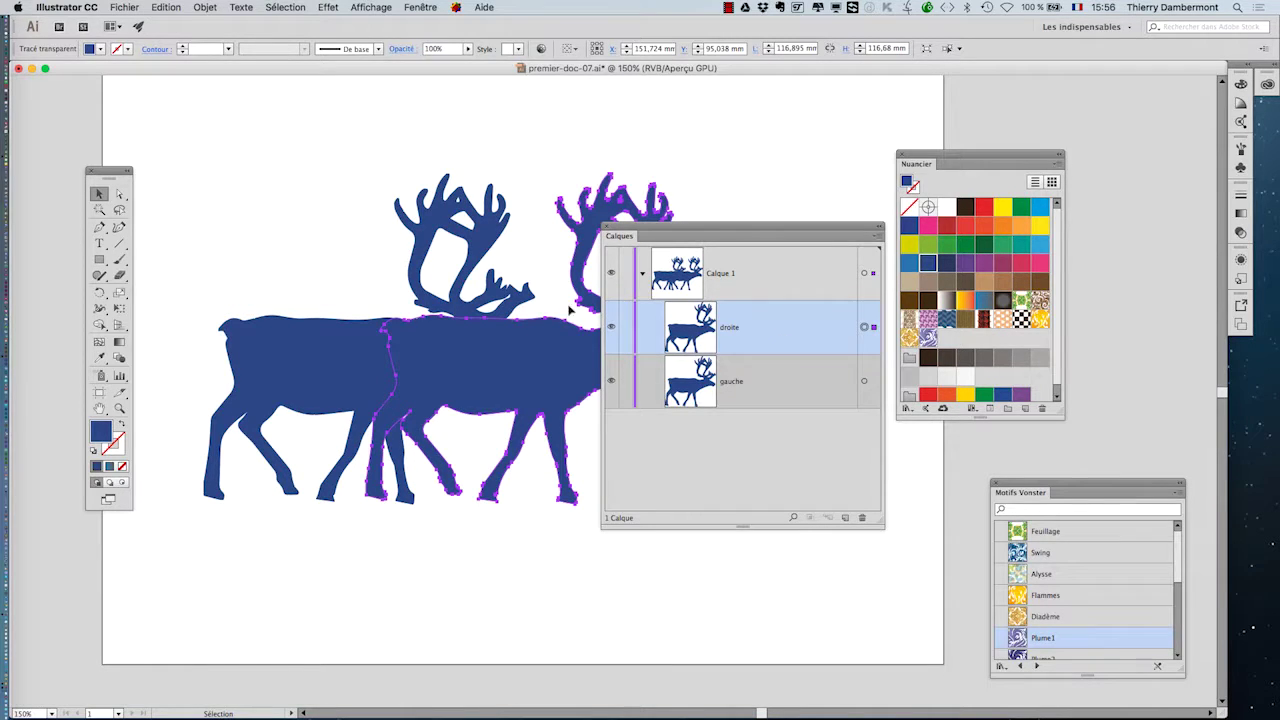
- Move Nuancier and Calques to the right, then select the gauche reindeer on the artboard
{"action": "left_click_drag", "start_coordinate": [949, 162], "coordinate": [1123, 100]}
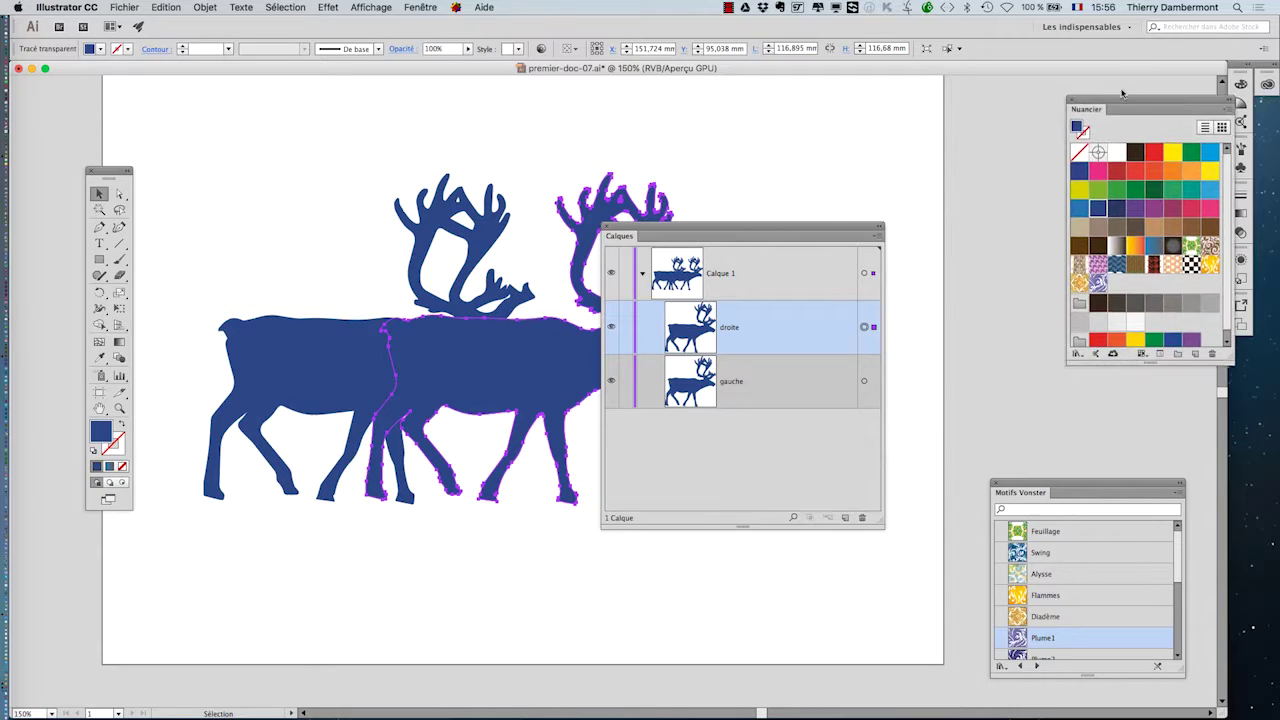
{"action": "left_click_drag", "start_coordinate": [812, 229], "coordinate": [962, 117]}
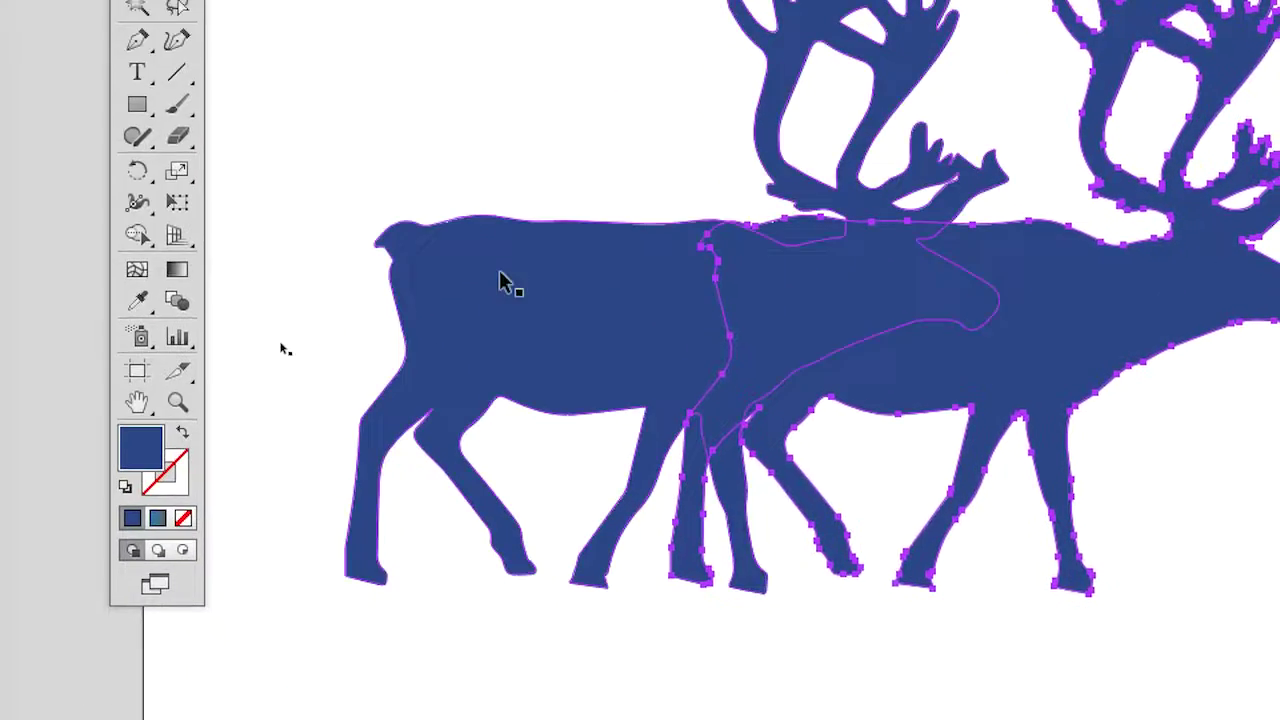
{"action": "left_click", "coordinate": [502, 281]}
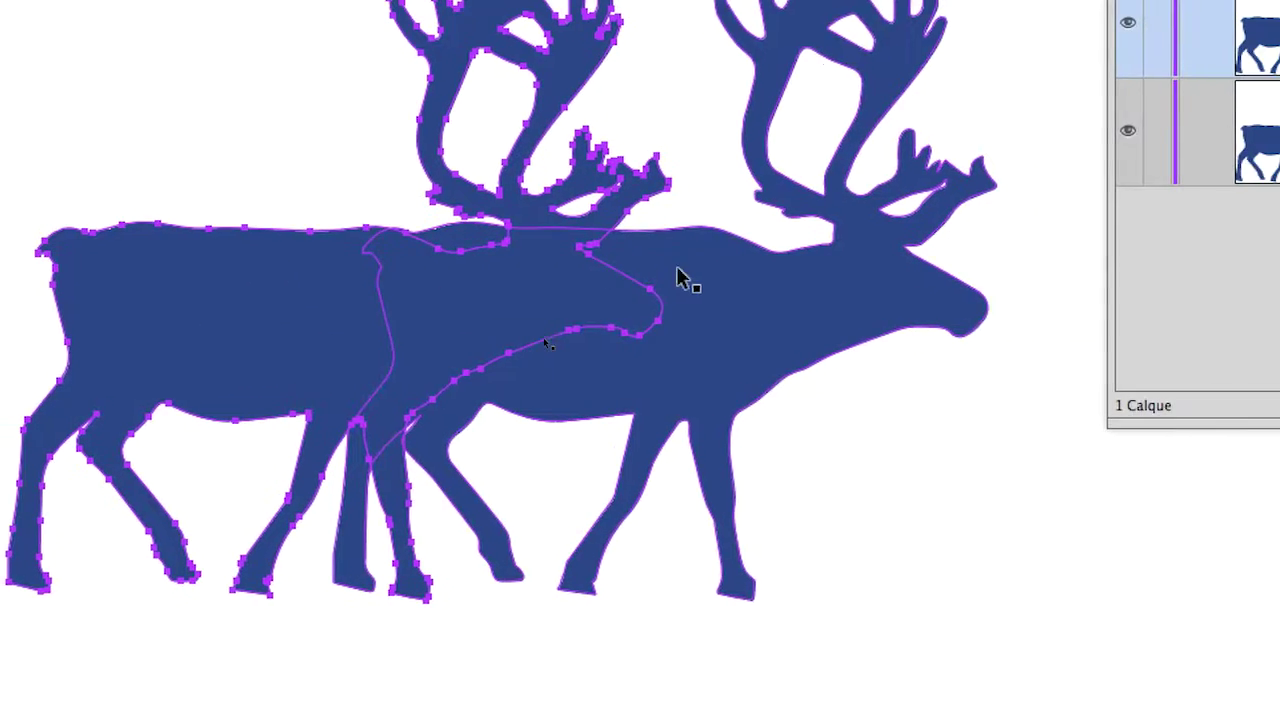
{"action": "left_click", "coordinate": [683, 278]}
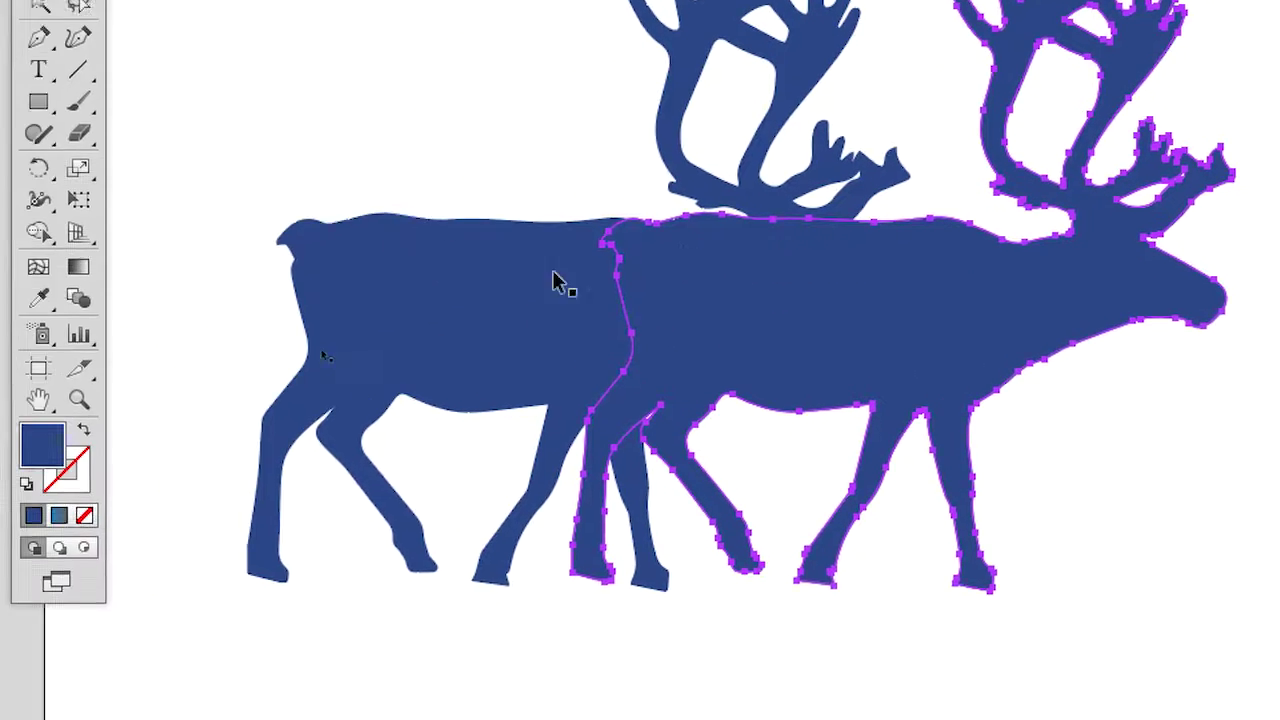
{"action": "left_click", "coordinate": [535, 281]}
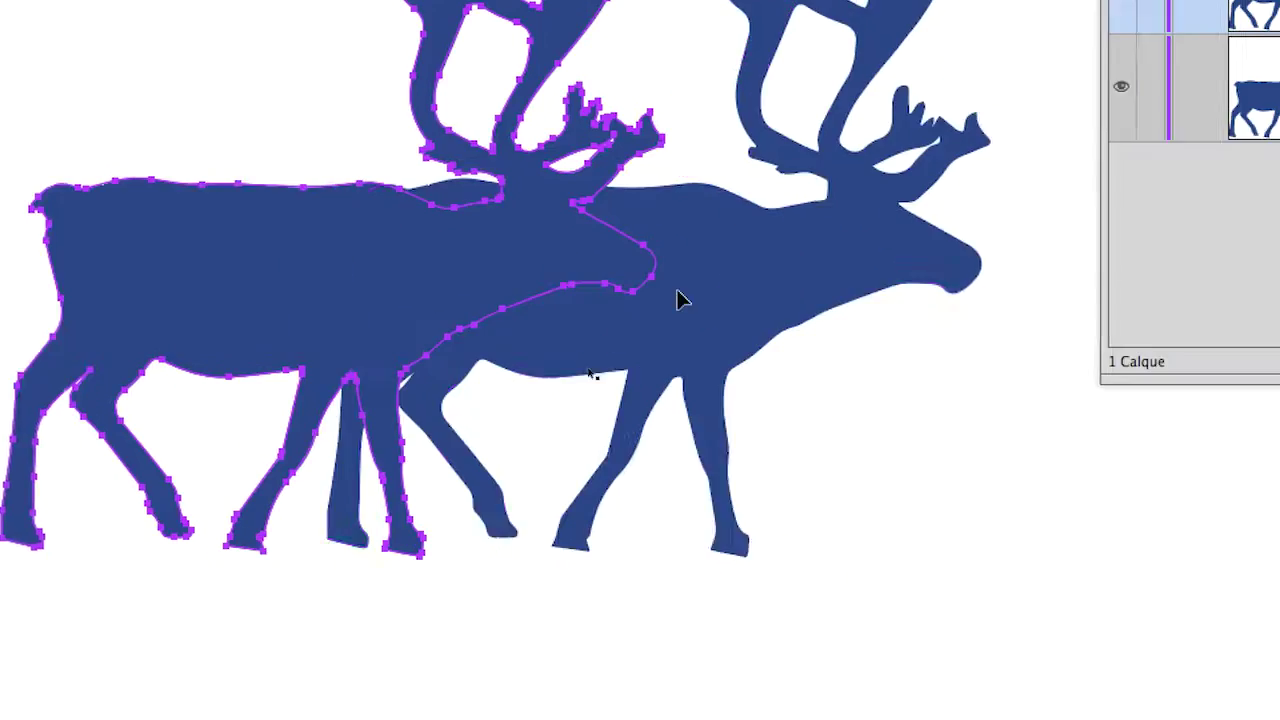
{"action": "left_click", "coordinate": [678, 300]}
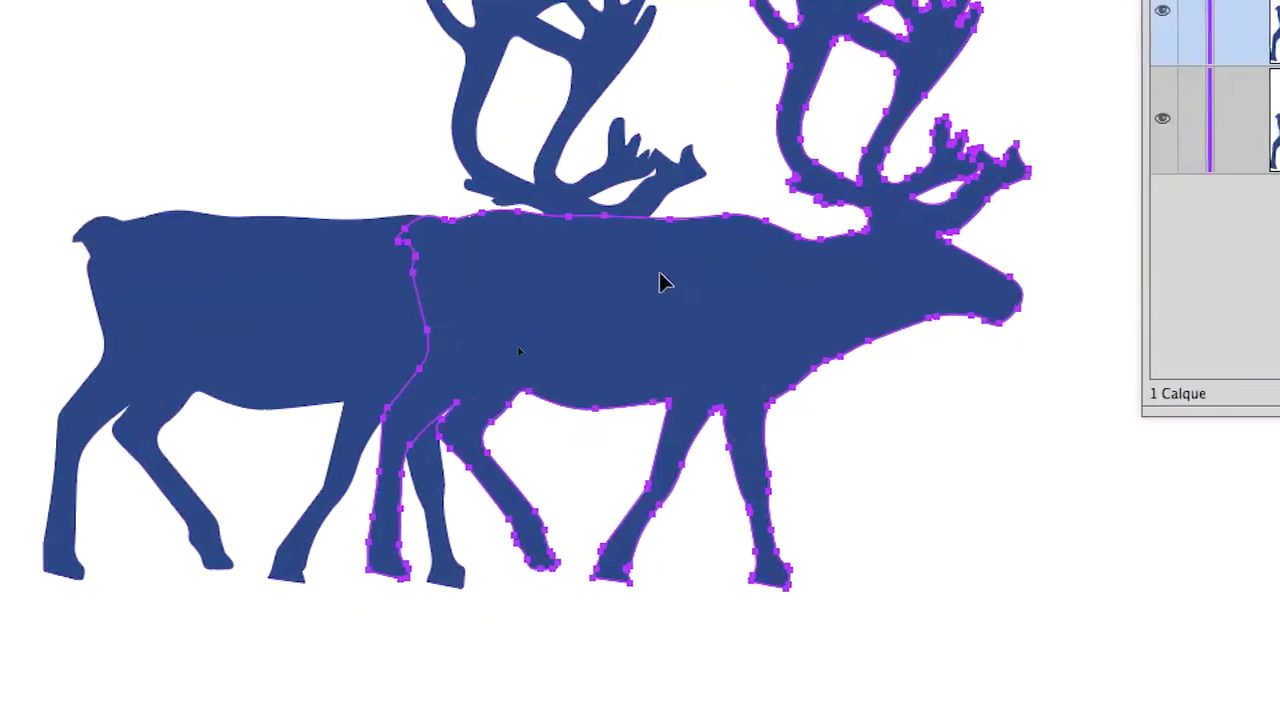
{"action": "left_click", "coordinate": [490, 265]}
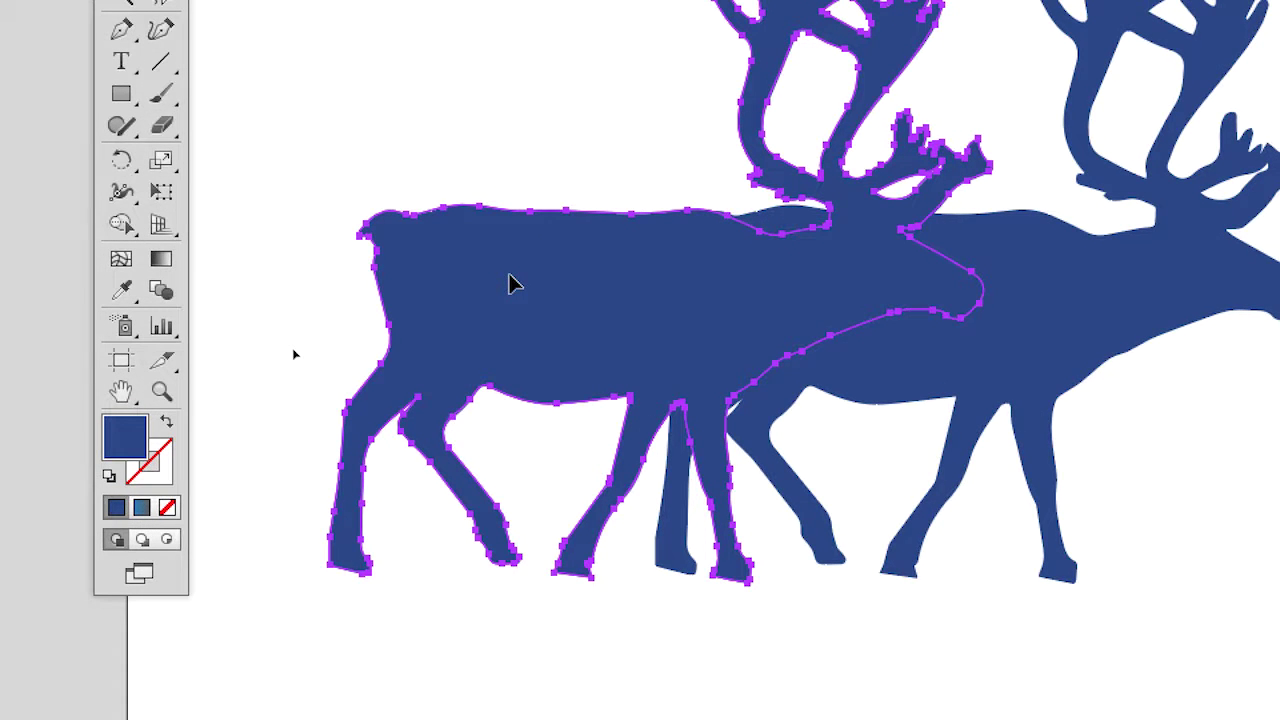
{"action": "right_click", "coordinate": [509, 276]}
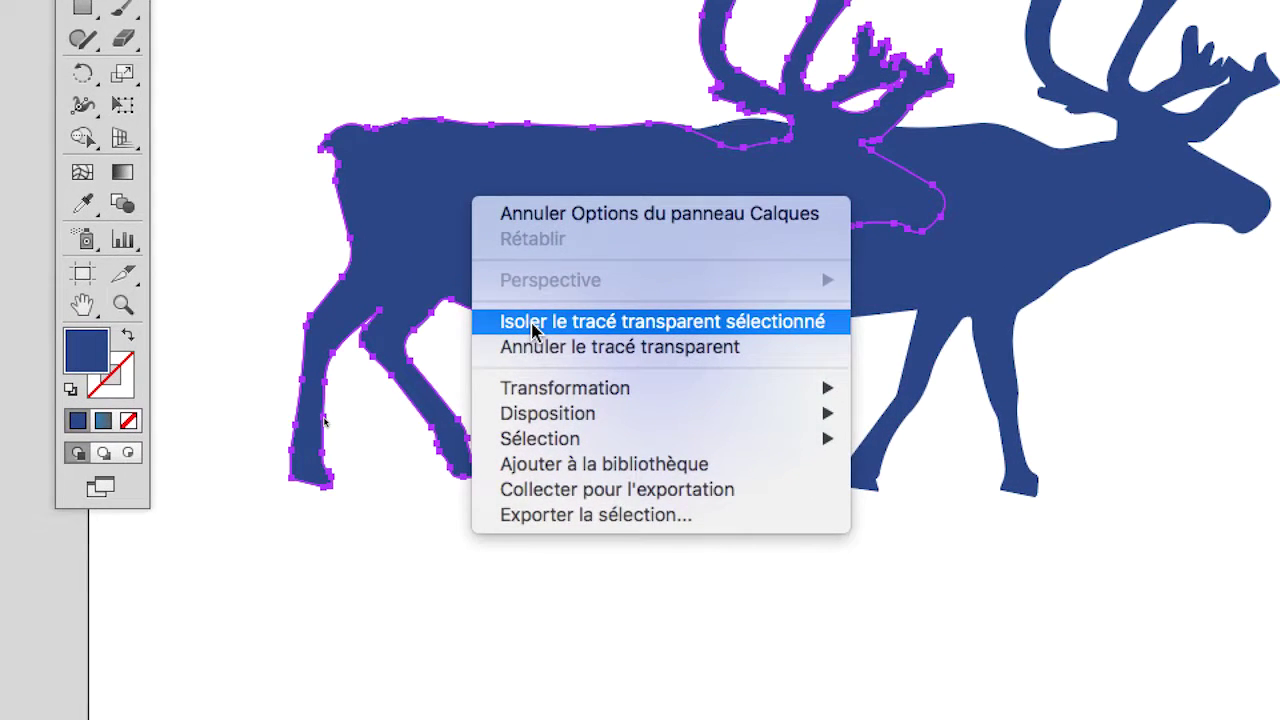
{"action": "left_click", "coordinate": [531, 322]}
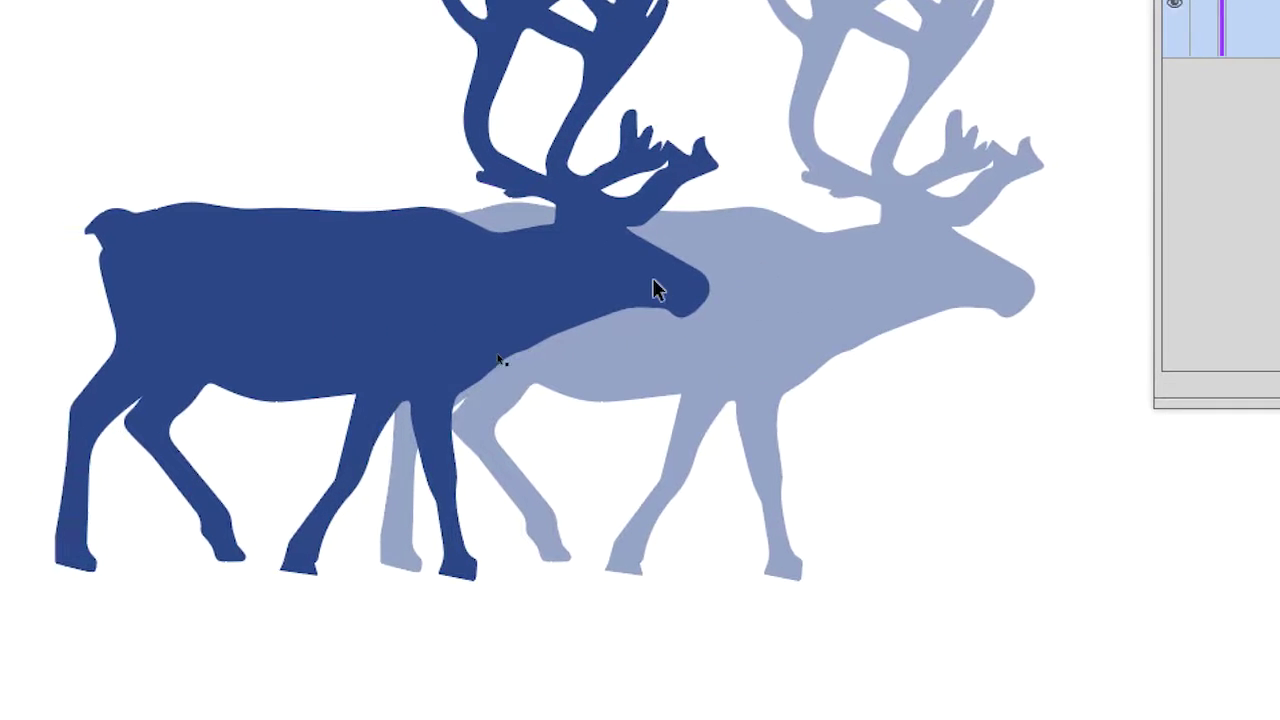
{"action": "left_click", "coordinate": [565, 310]}
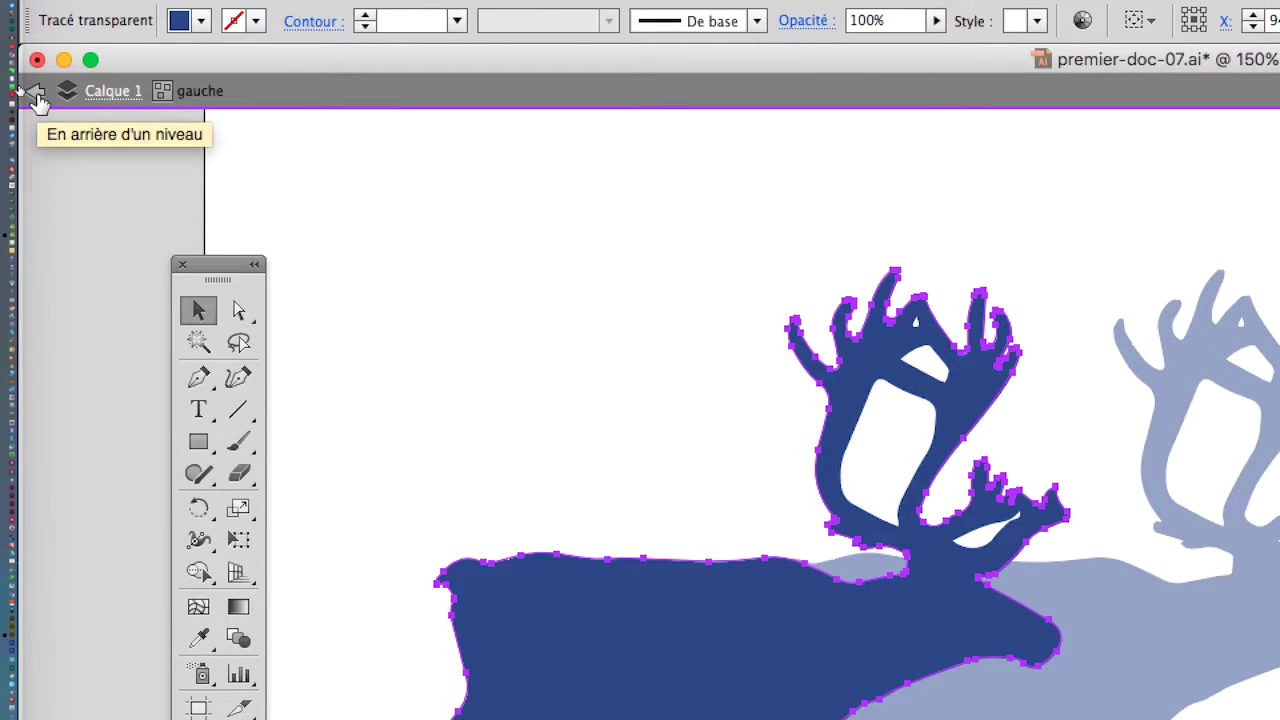
{"action": "left_click", "coordinate": [35, 93]}
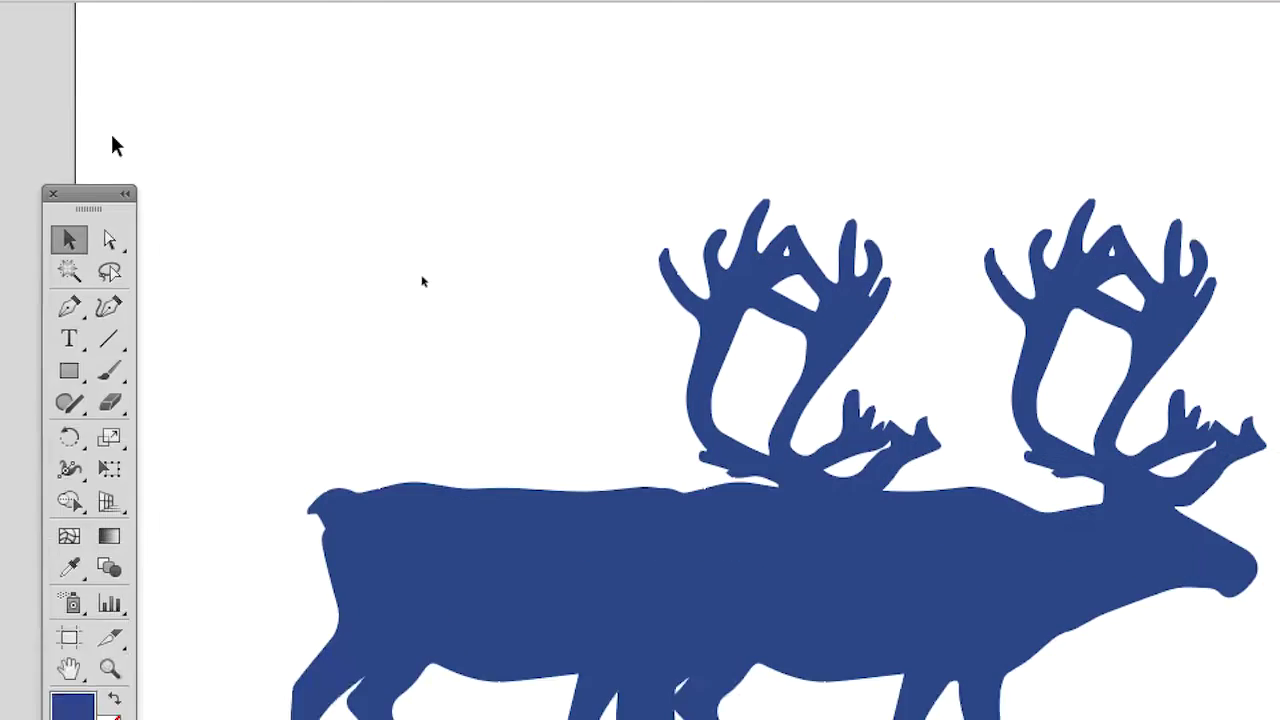
- Isolate the droite reindeer from the context menu, then step up to isolate Calque 1
{"action": "left_click", "coordinate": [404, 288]}
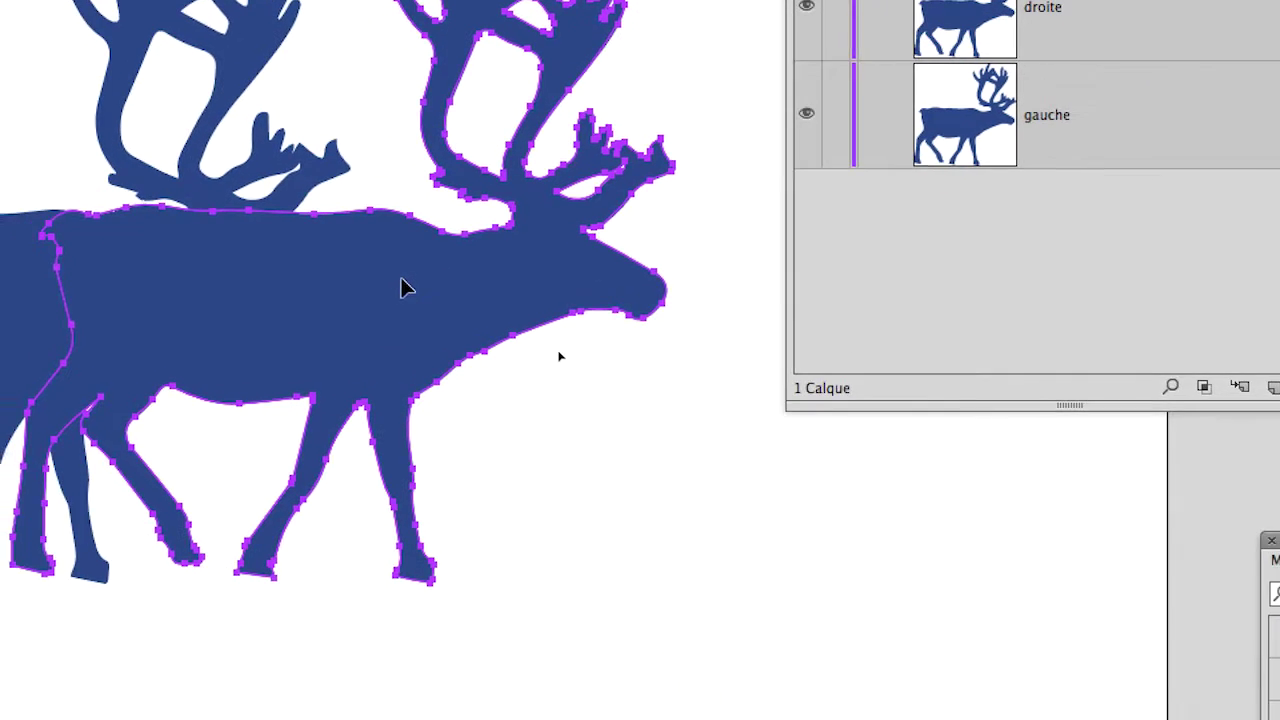
{"action": "right_click", "coordinate": [404, 288]}
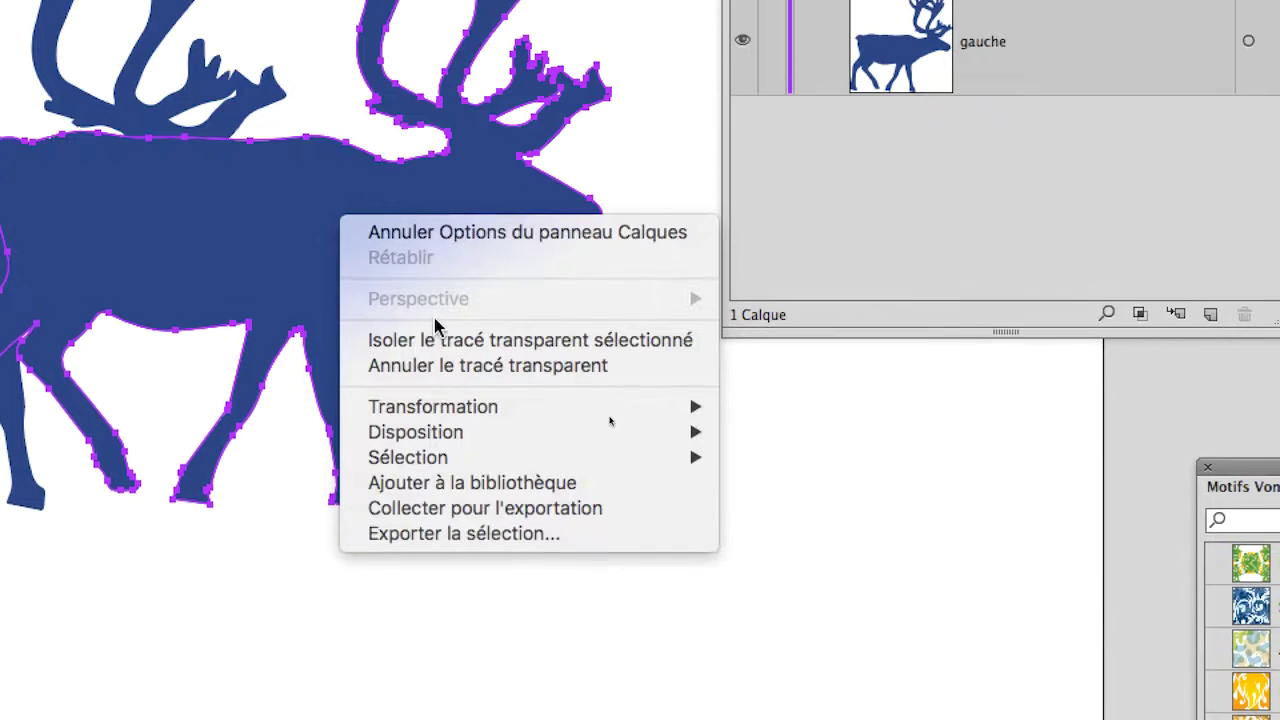
{"action": "left_click", "coordinate": [436, 330]}
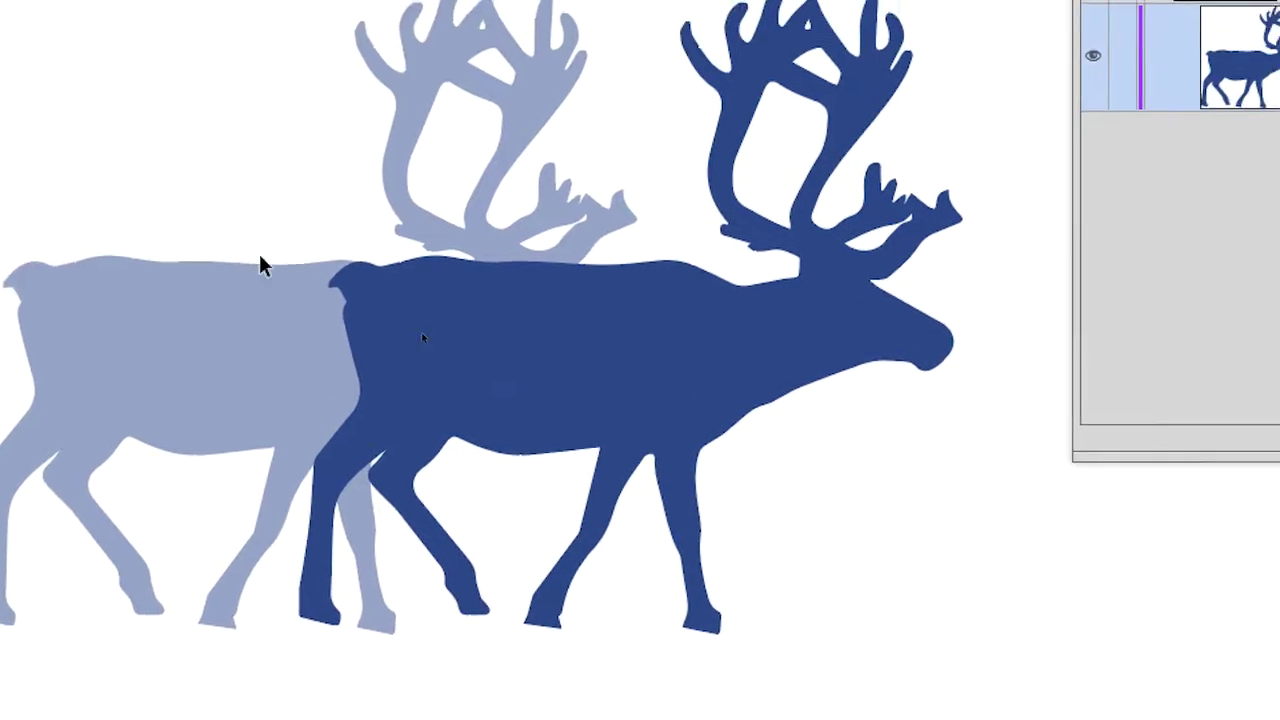
{"action": "left_click", "coordinate": [421, 332]}
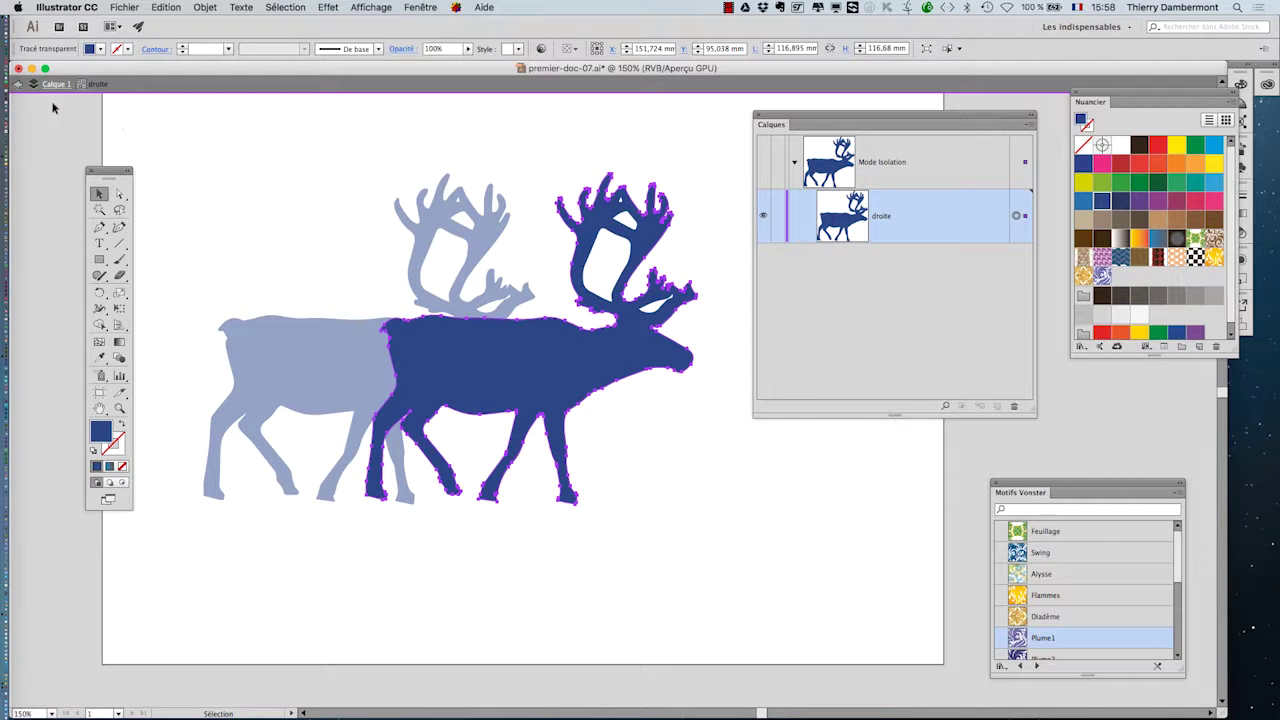
{"action": "left_click", "coordinate": [22, 86]}
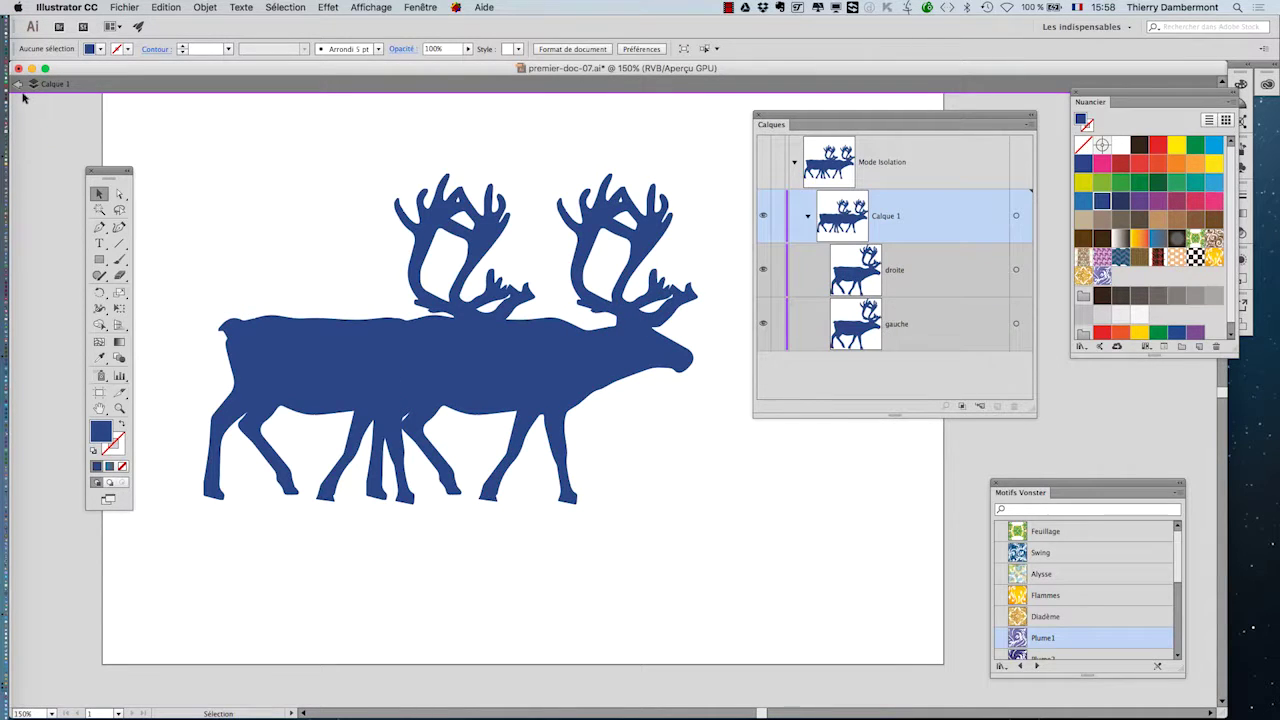
- Exit isolation mode entirely and browse the Objet menu
{"action": "left_click", "coordinate": [18, 86]}
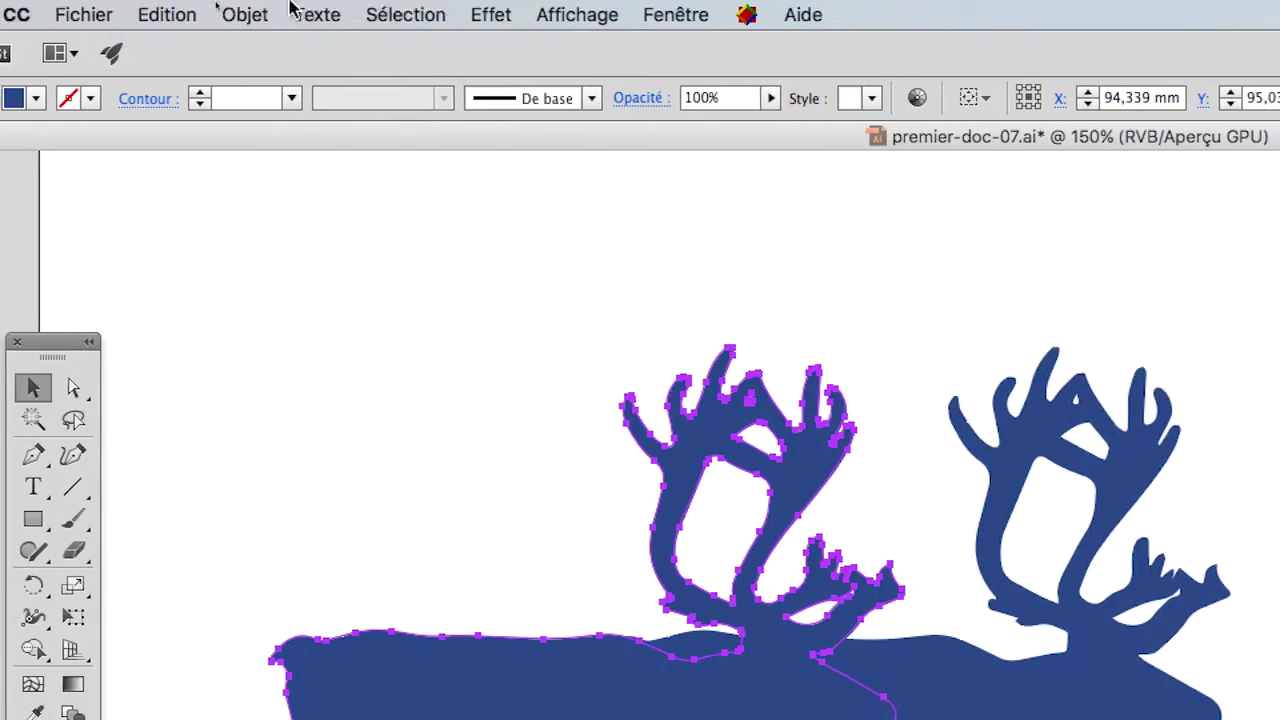
{"action": "left_click", "coordinate": [272, 12]}
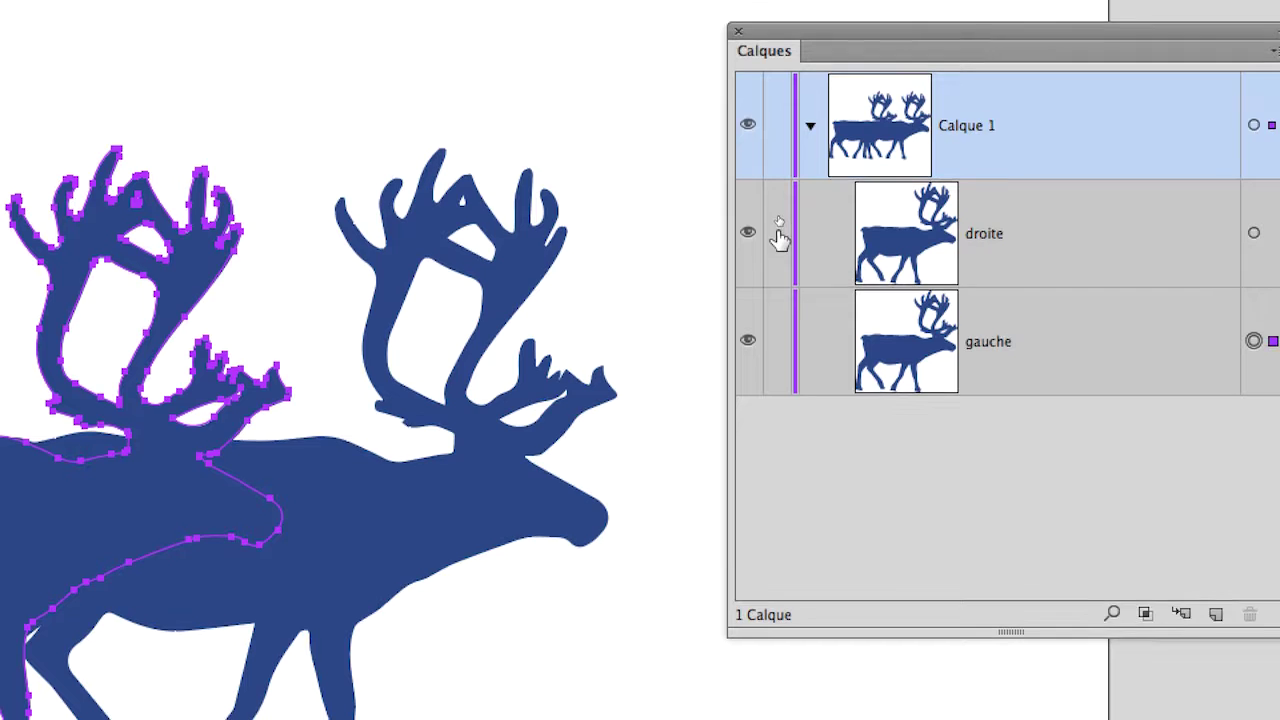
{"action": "left_click", "coordinate": [778, 232]}
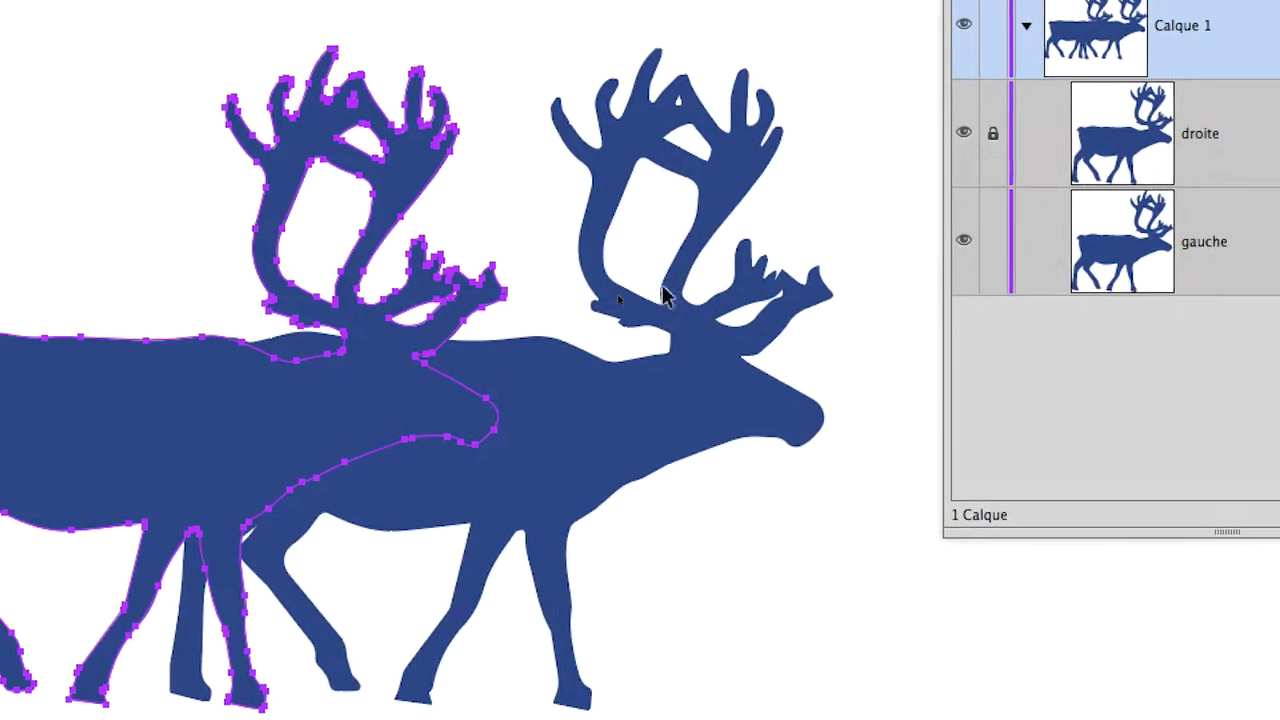
{"action": "left_click", "coordinate": [668, 295]}
{"action": "left_click", "coordinate": [668, 295]}
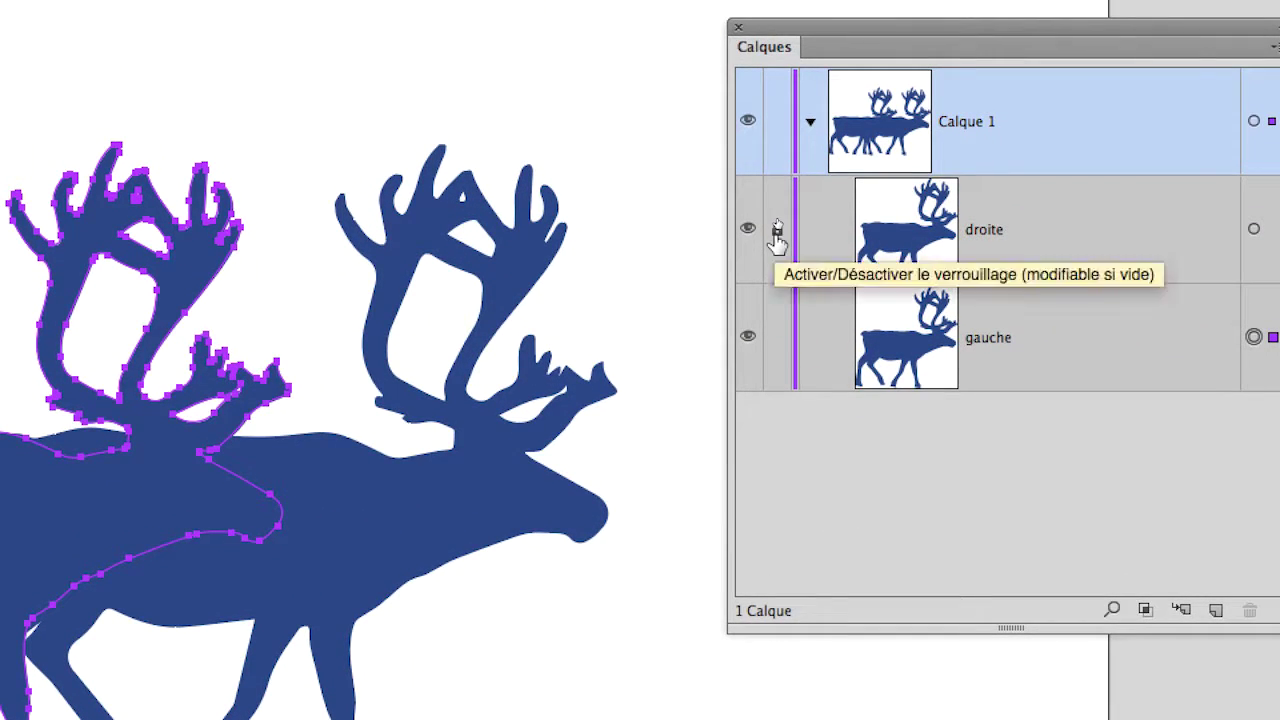
{"action": "left_click", "coordinate": [776, 240]}
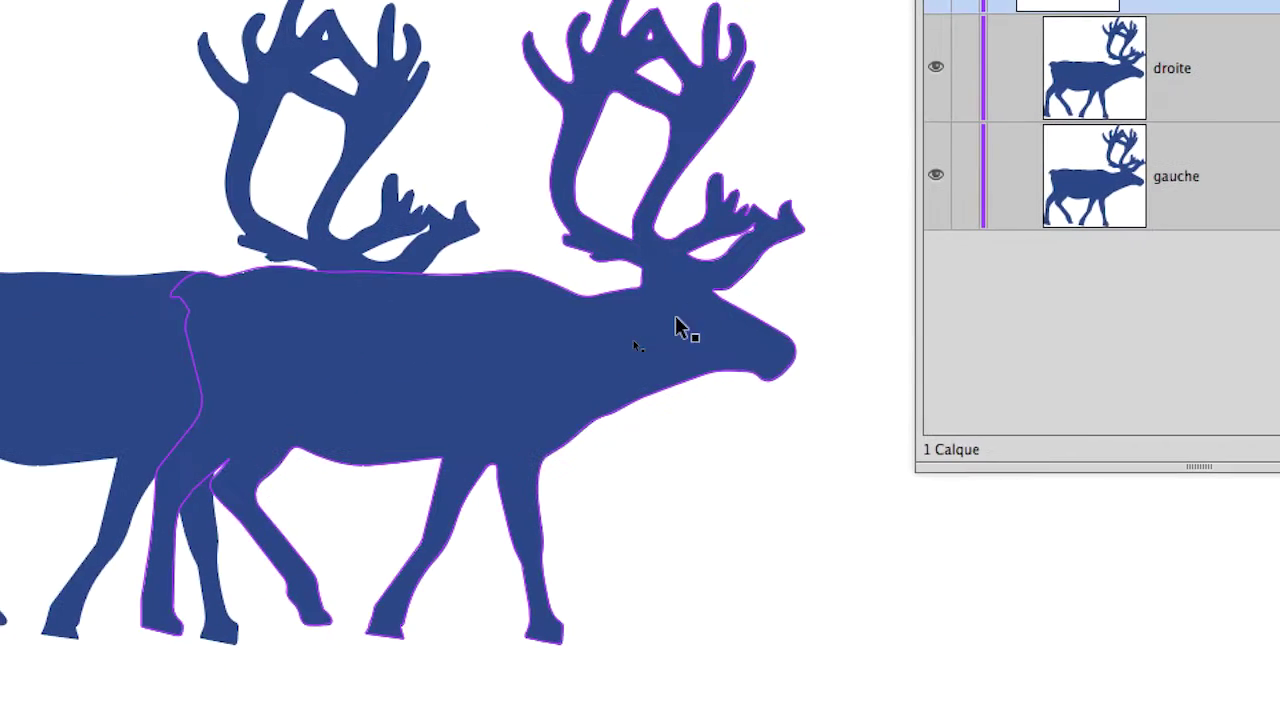
{"action": "left_click", "coordinate": [675, 329]}
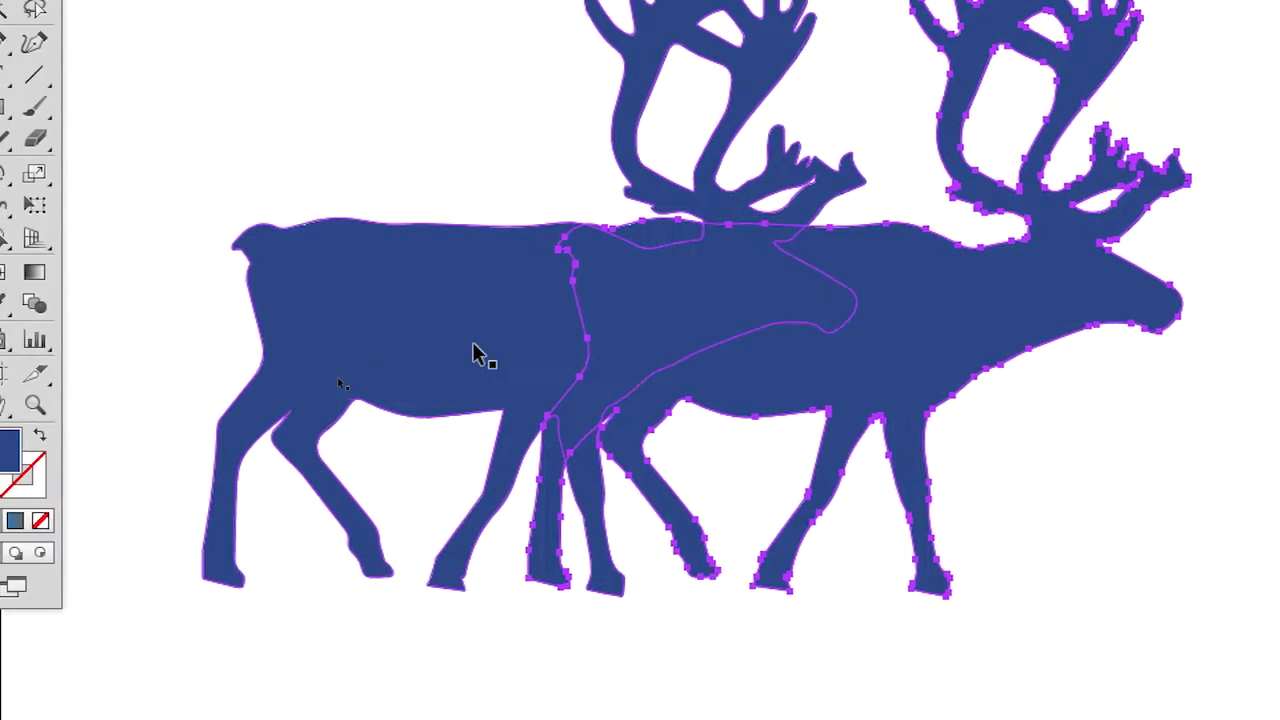
{"action": "left_click", "coordinate": [473, 351]}
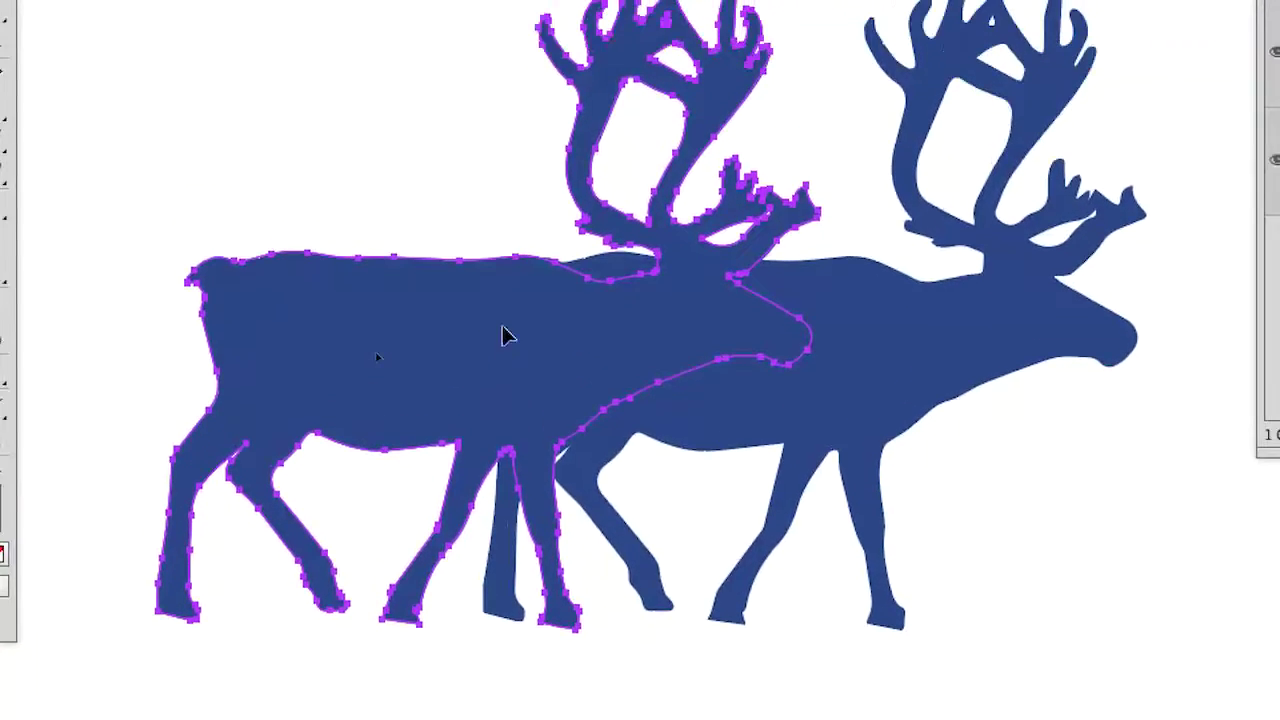
{"action": "right_click", "coordinate": [505, 335]}
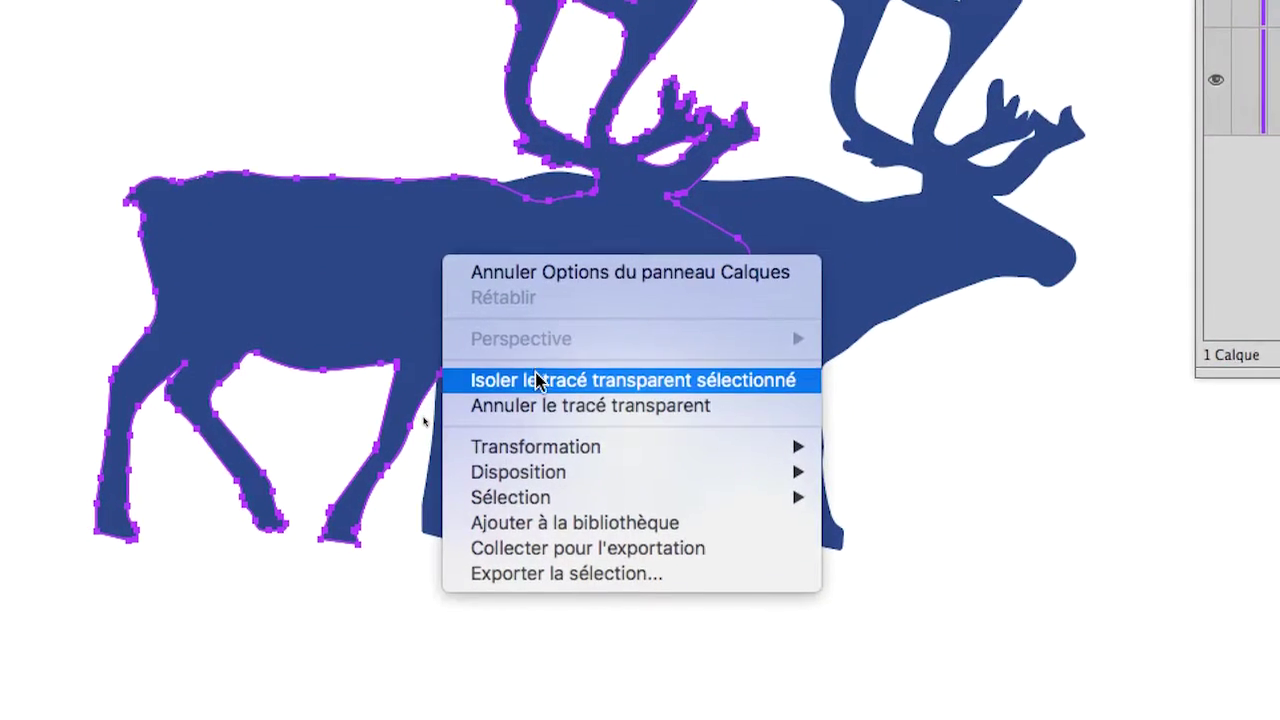
{"action": "left_click", "coordinate": [537, 380]}
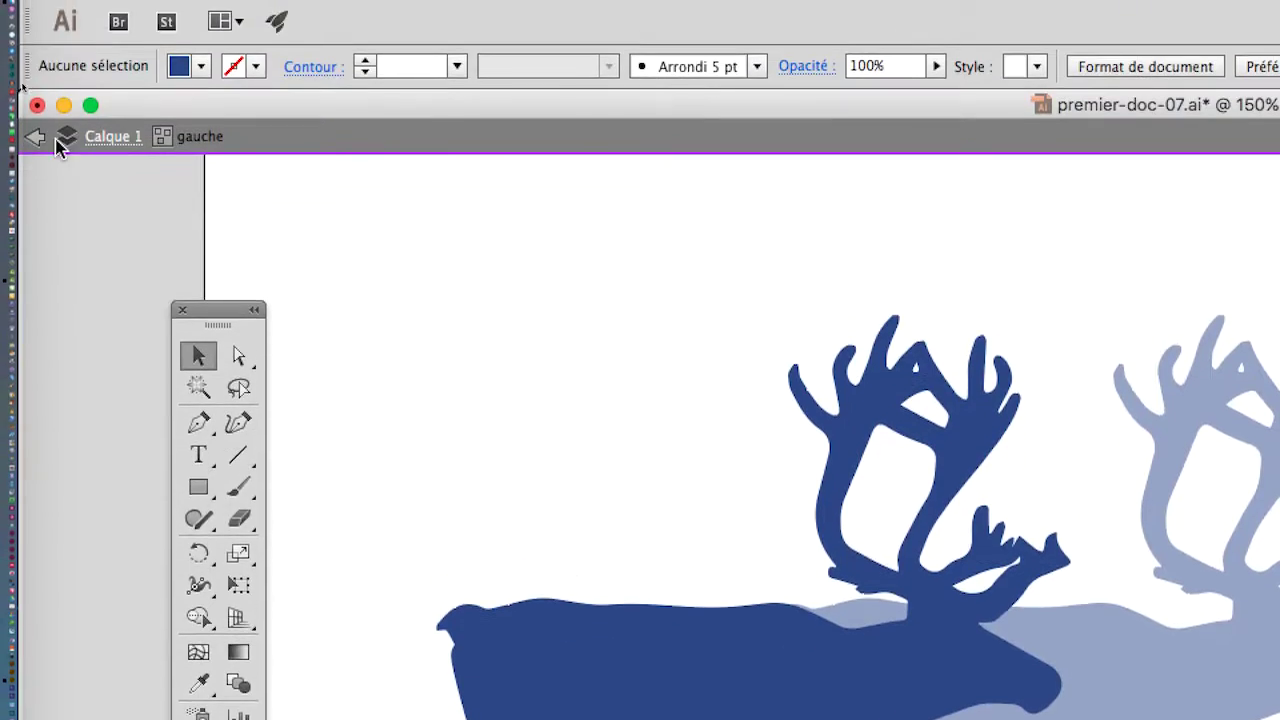
{"action": "left_click", "coordinate": [37, 141]}
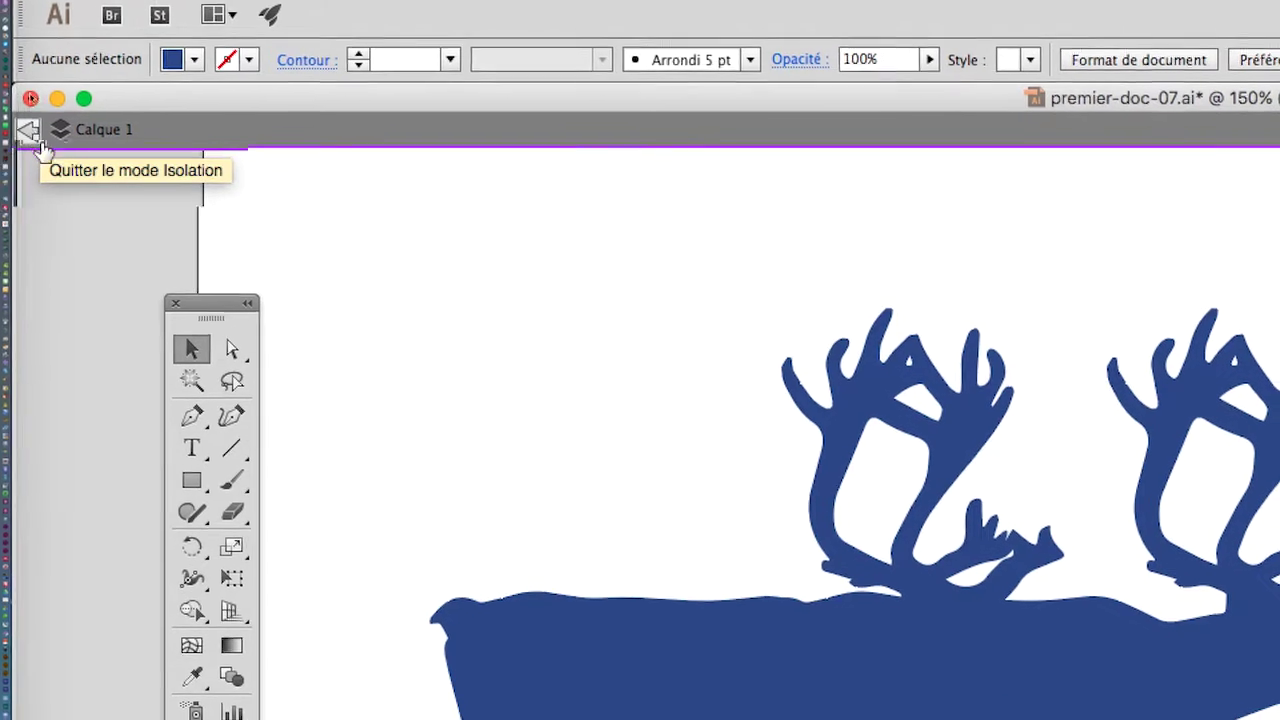
{"action": "left_click", "coordinate": [37, 141]}
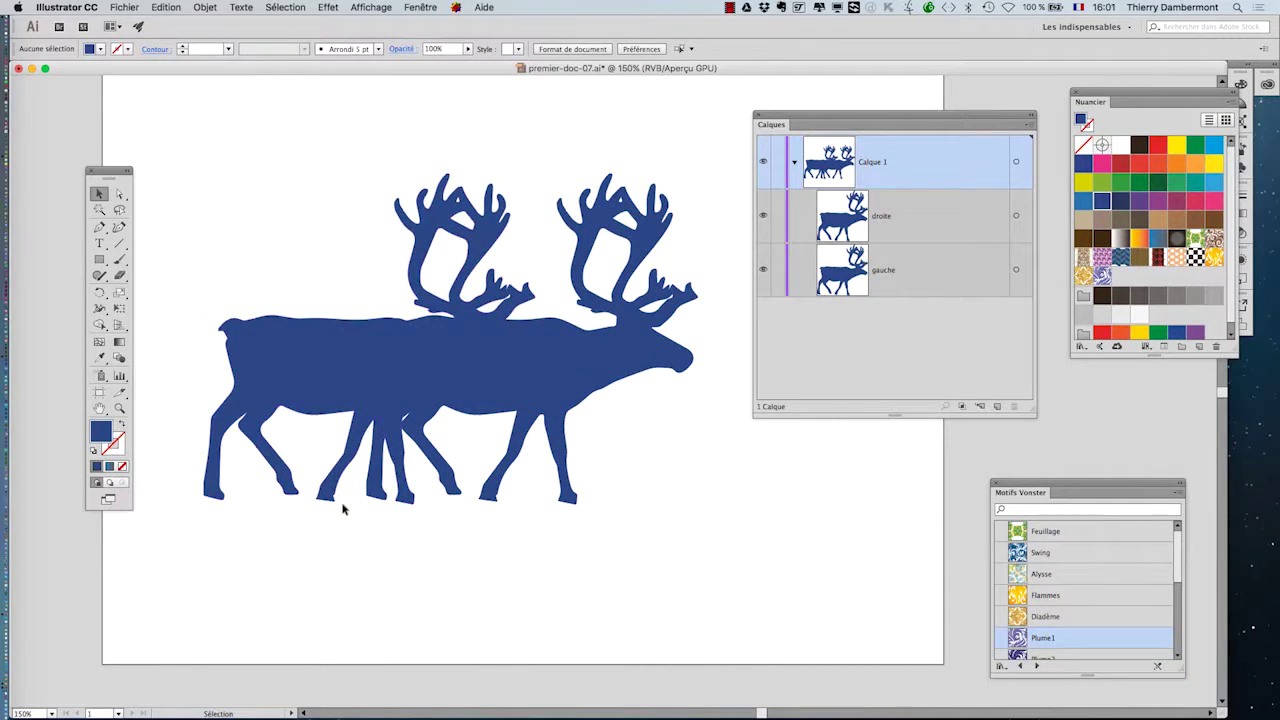
{"action": "left_click", "coordinate": [395, 365]}
{"action": "left_click", "coordinate": [283, 356]}
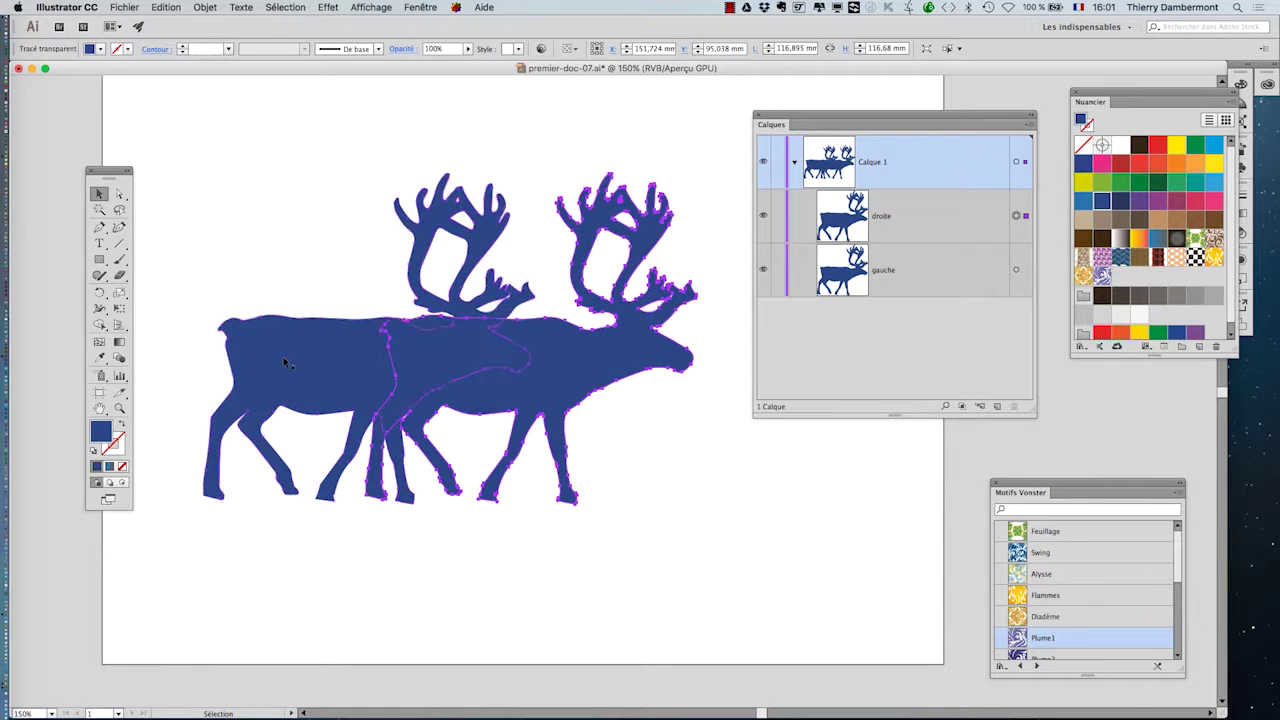
{"action": "left_click", "coordinate": [492, 382]}
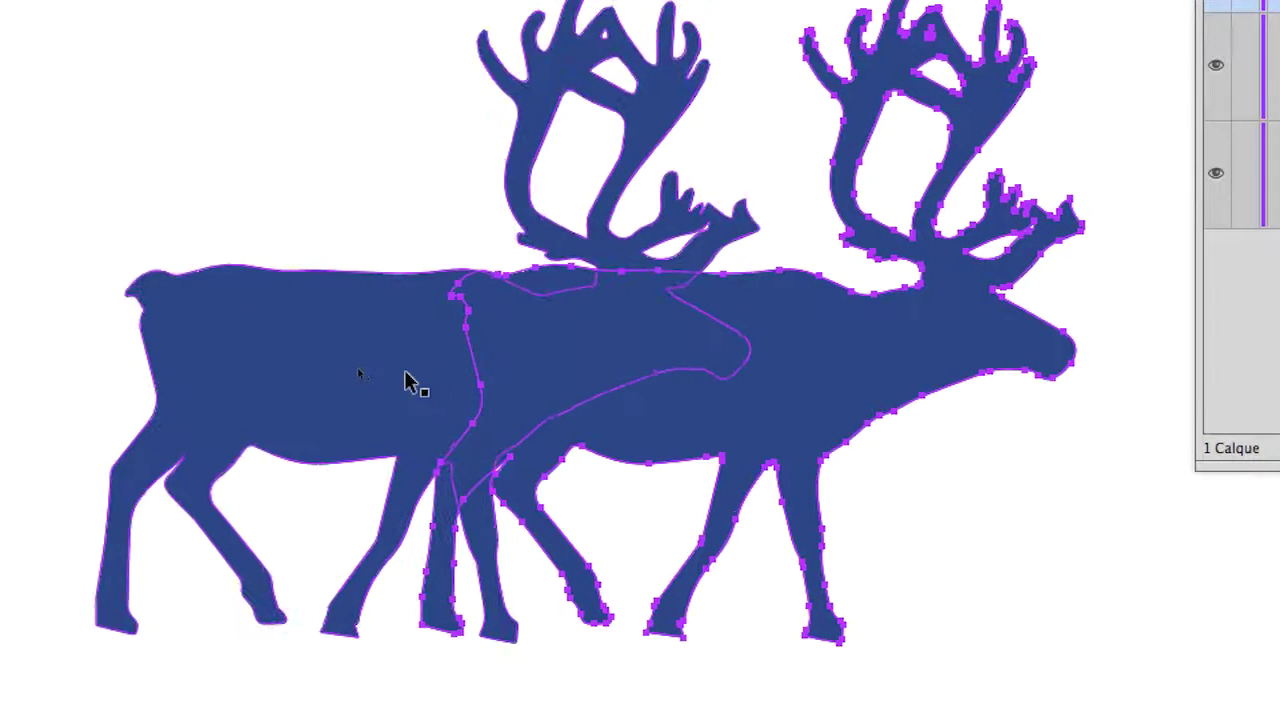
- Drag the right reindeer leftward so it overlaps the left reindeer much more
{"action": "left_click", "coordinate": [408, 380]}
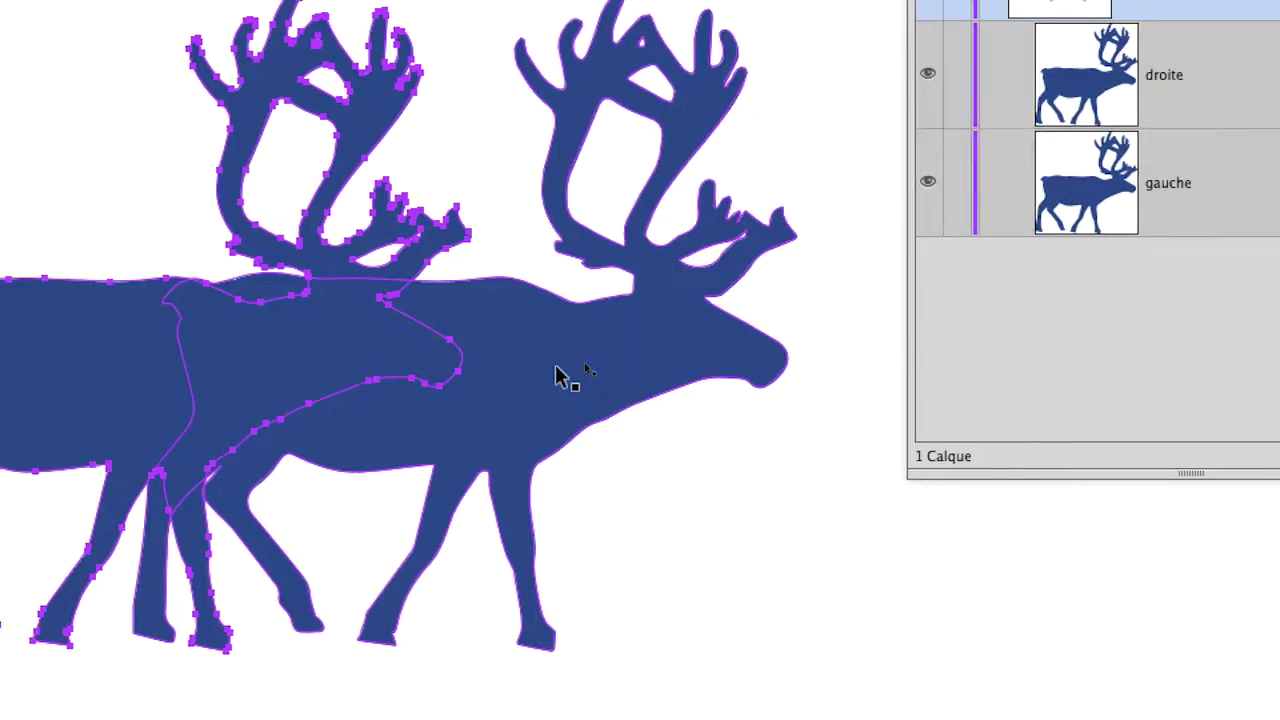
{"action": "left_click", "coordinate": [555, 375]}
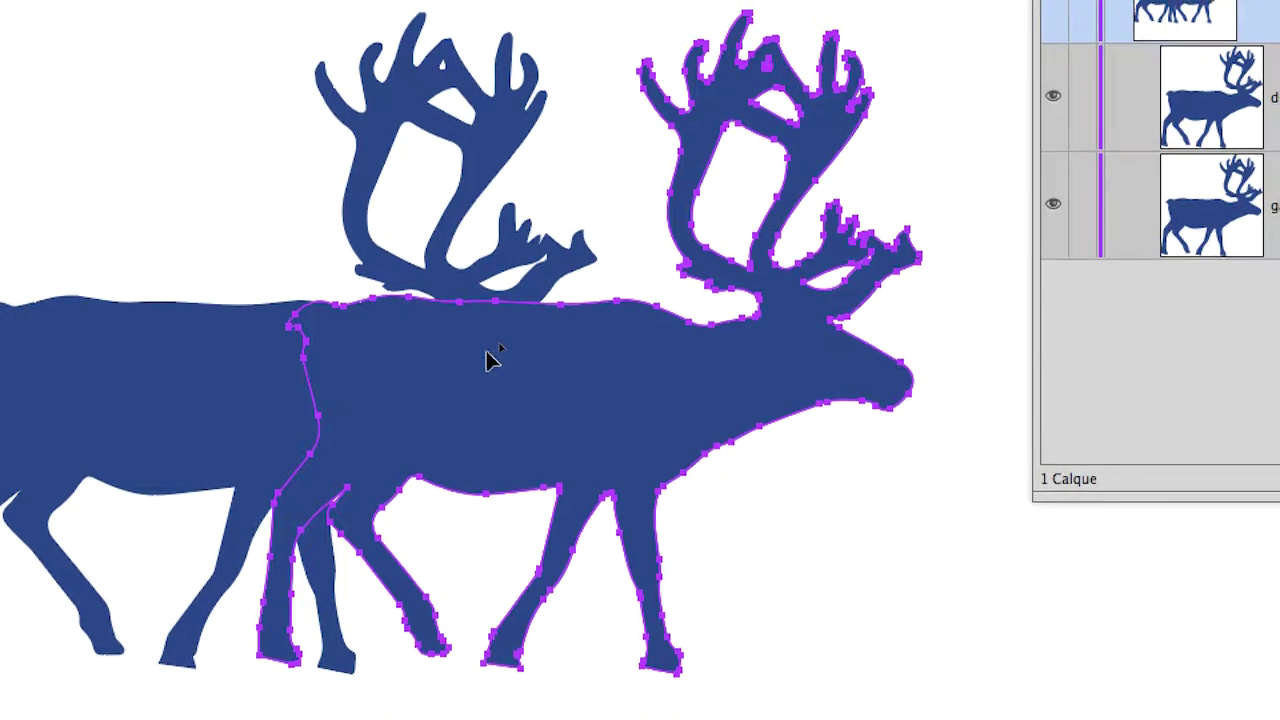
{"action": "left_click_drag", "start_coordinate": [483, 370], "coordinate": [368, 366]}
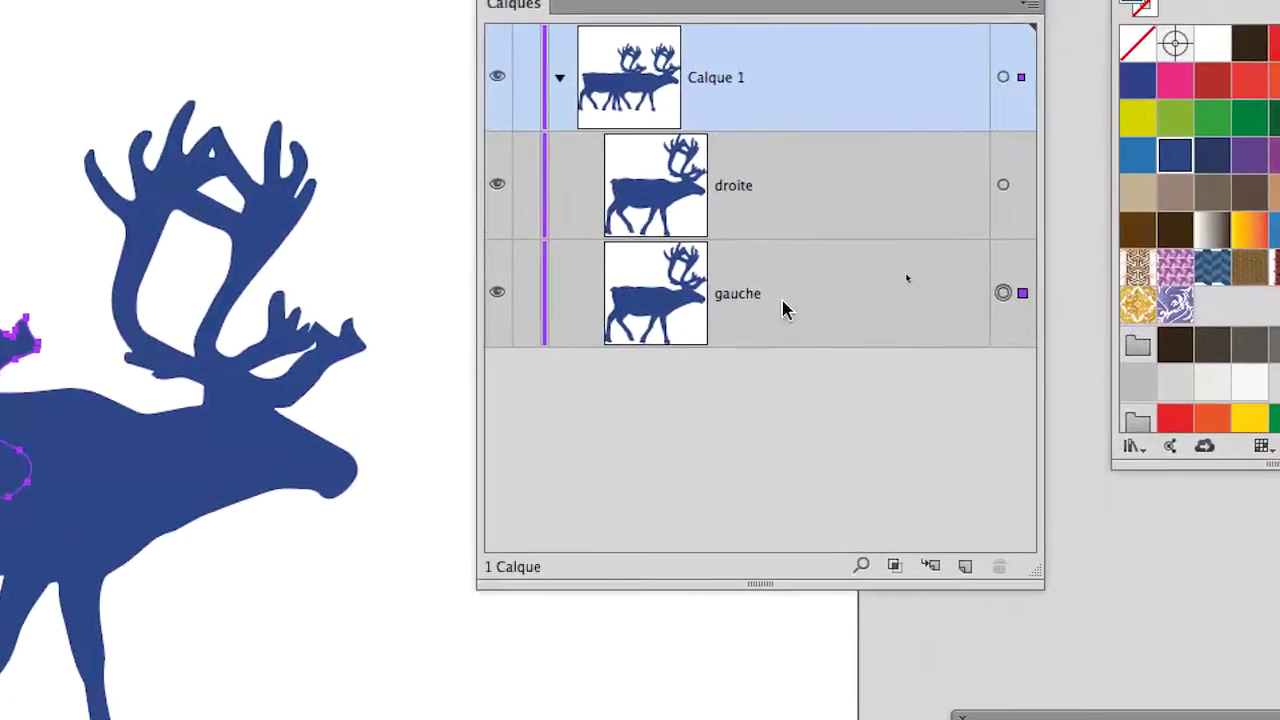
- Restack the gauche layer above droite in the Calques panel
{"action": "left_click", "coordinate": [803, 268]}
{"action": "left_click_drag", "start_coordinate": [783, 296], "coordinate": [779, 242]}
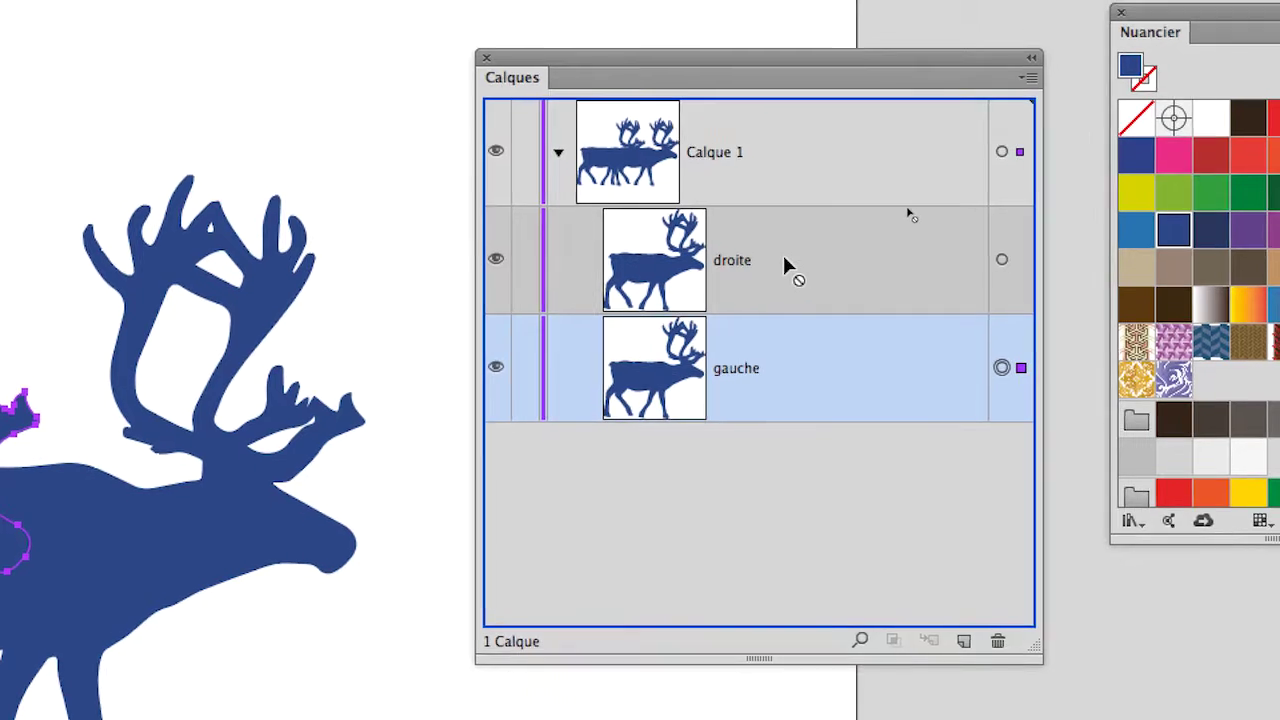
{"action": "left_click_drag", "start_coordinate": [779, 242], "coordinate": [789, 251]}
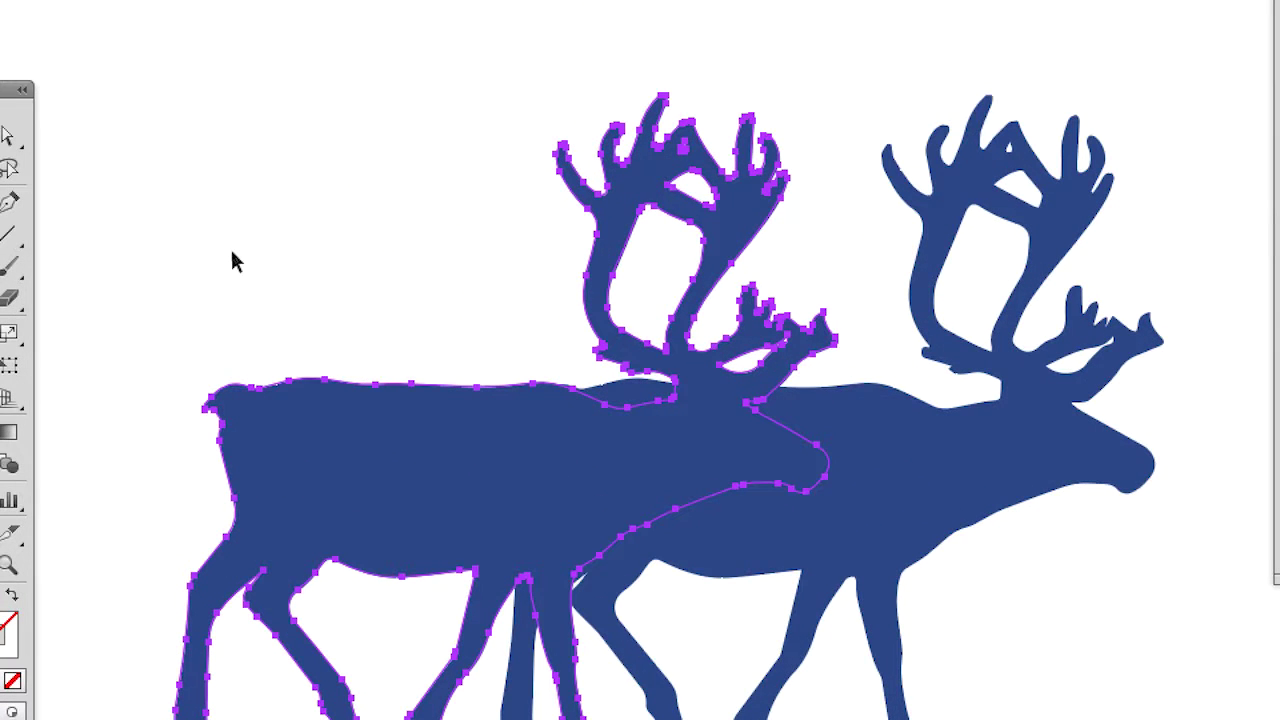
- Reselect the left gauche reindeer on the canvas
{"action": "left_click", "coordinate": [231, 252]}
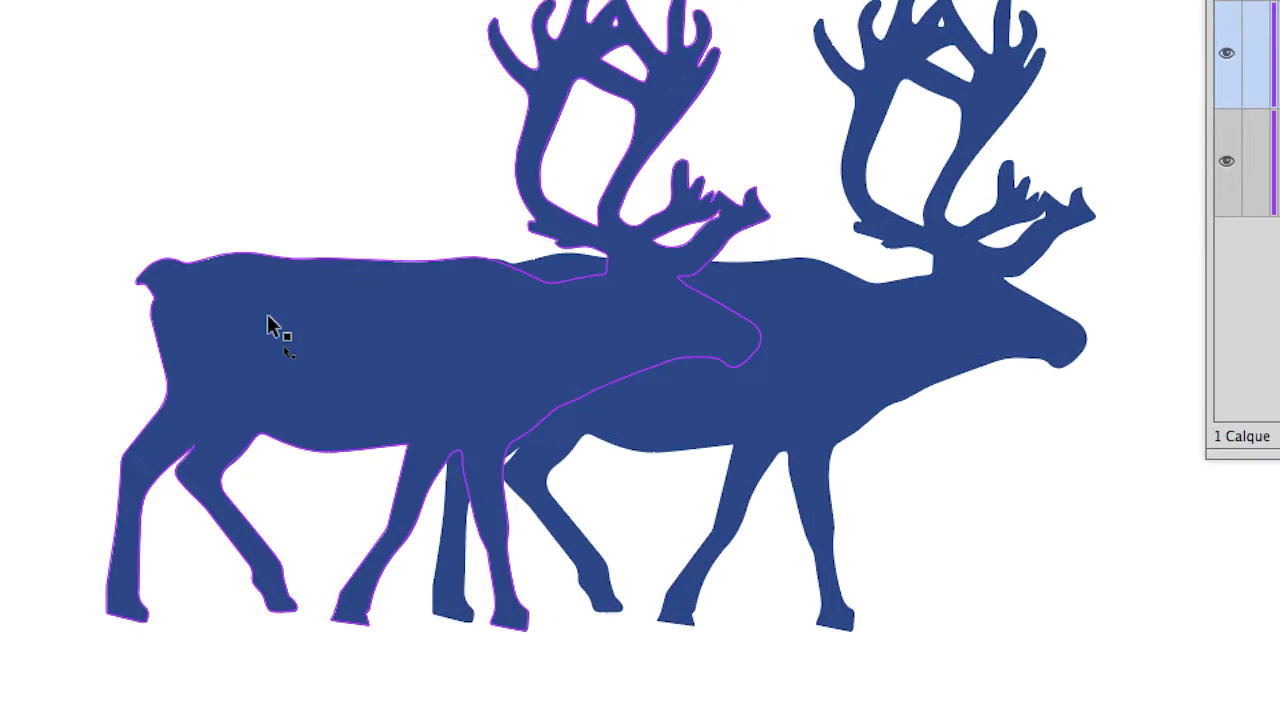
{"action": "left_click", "coordinate": [300, 420]}
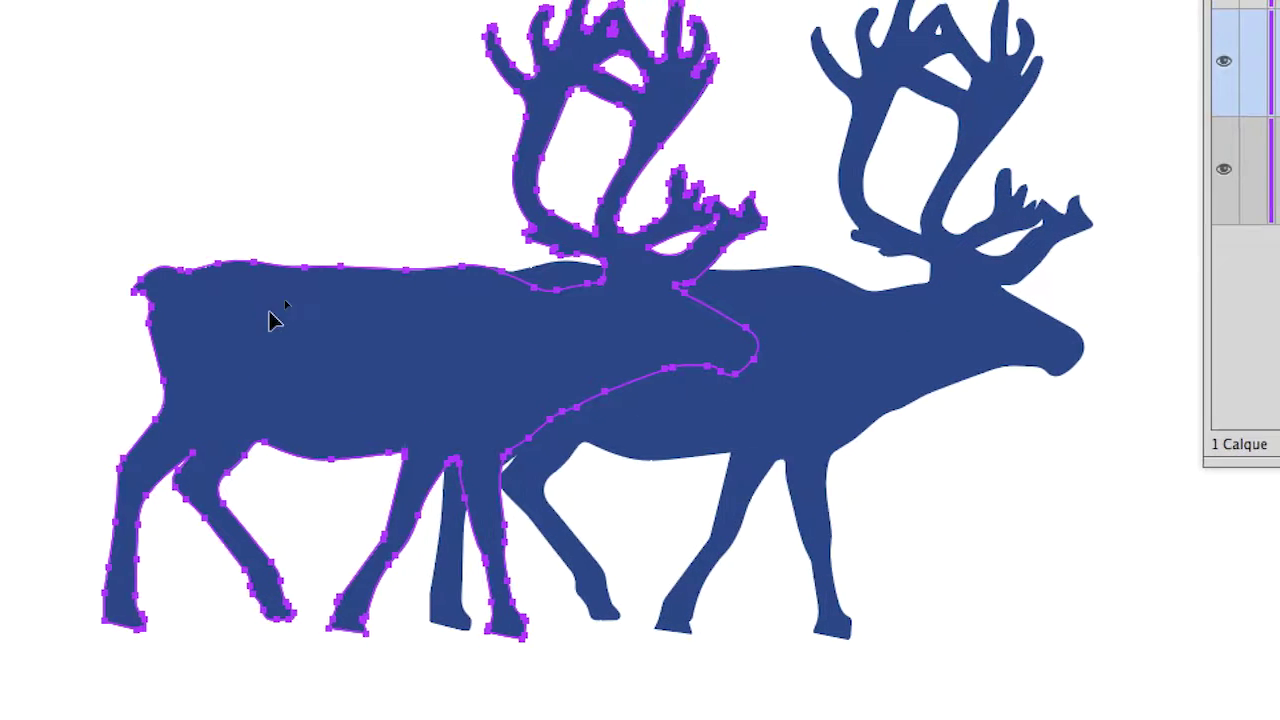
{"action": "left_click", "coordinate": [257, 265]}
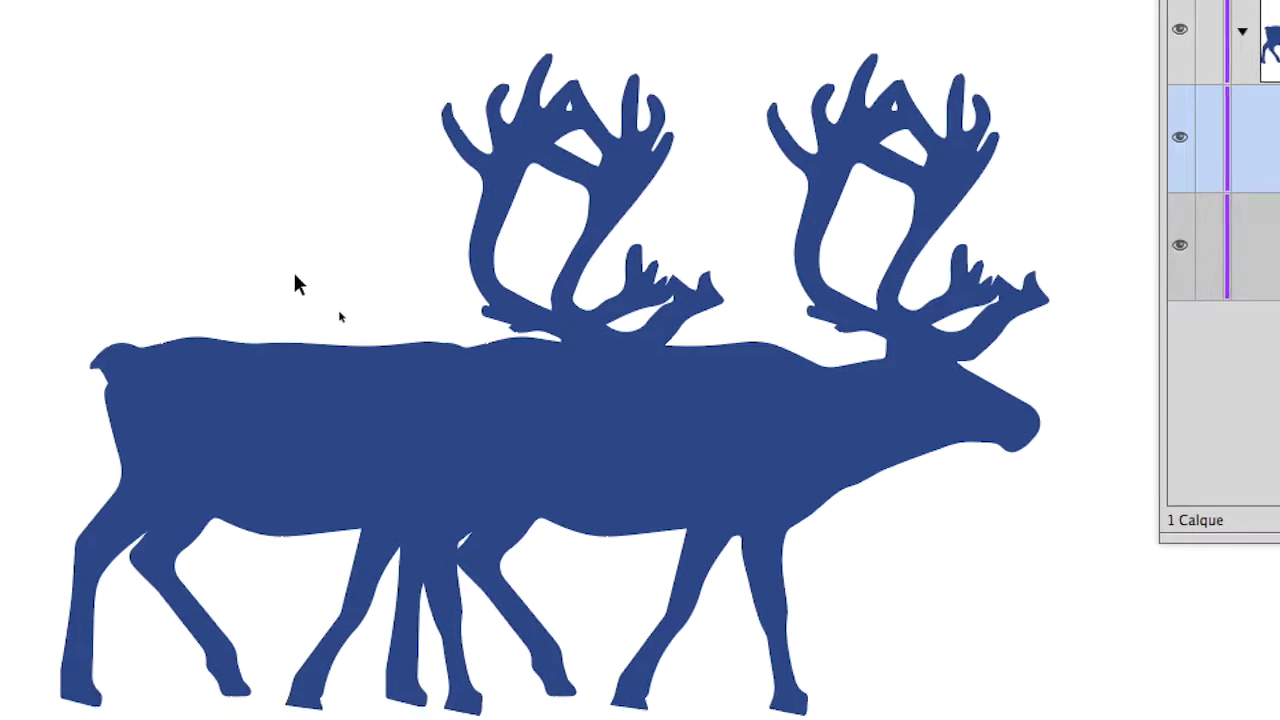
{"action": "left_click", "coordinate": [410, 418]}
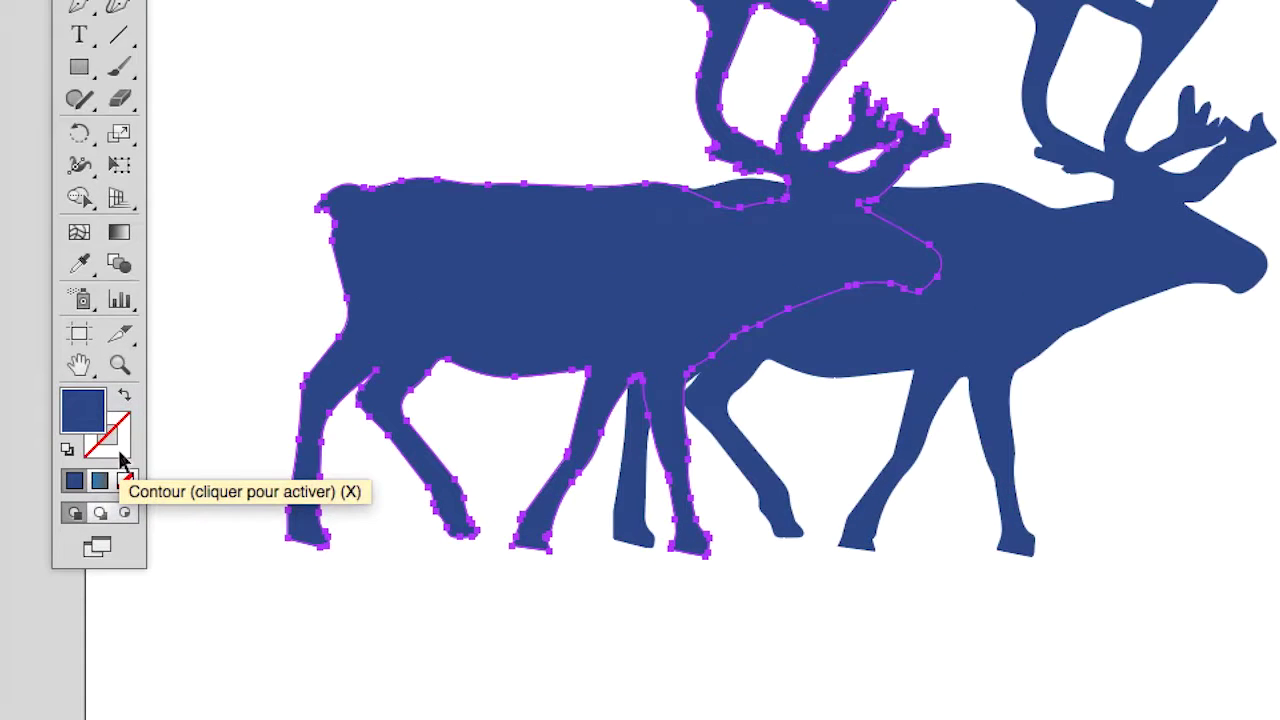
- Set the left reindeer's stroke to the white Blanc swatch from an undocked Nuancier panel
{"action": "left_click", "coordinate": [120, 455]}
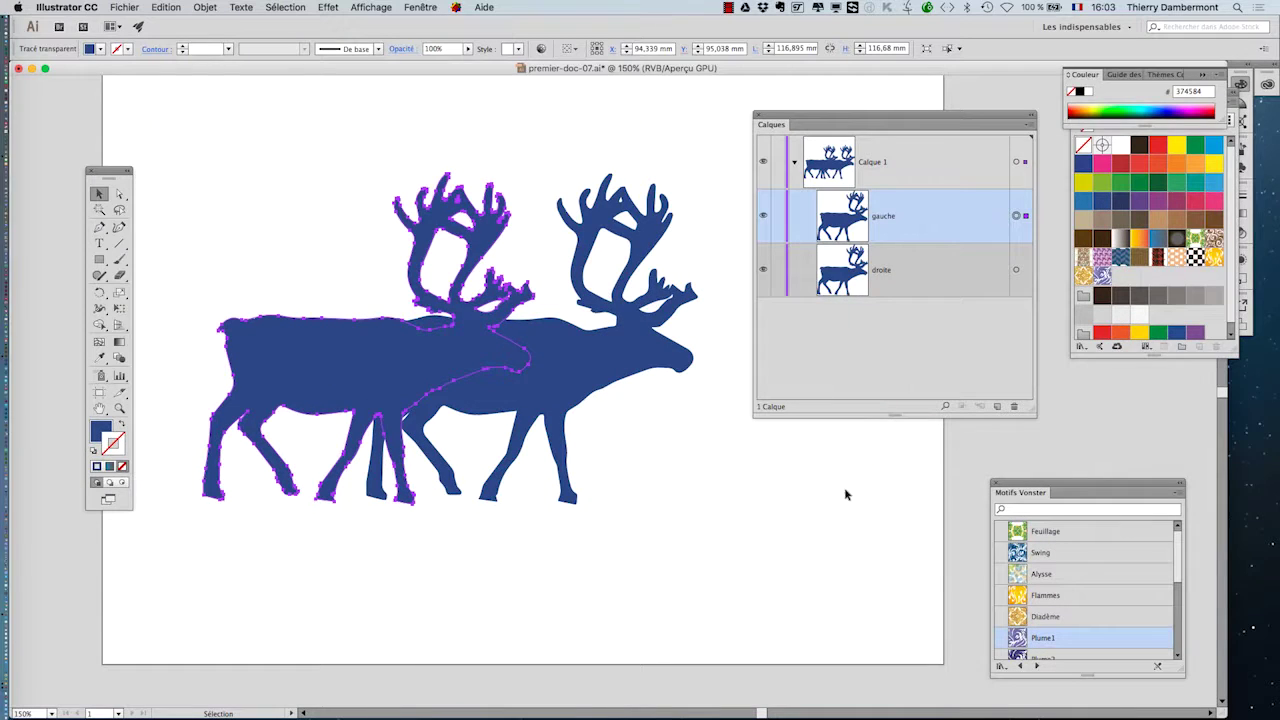
{"action": "mouse_move", "coordinate": [971, 116]}
{"action": "left_mouse_down"}
{"action": "mouse_move", "coordinate": [853, 486]}
{"action": "mouse_move", "coordinate": [787, 586]}
{"action": "left_mouse_up"}
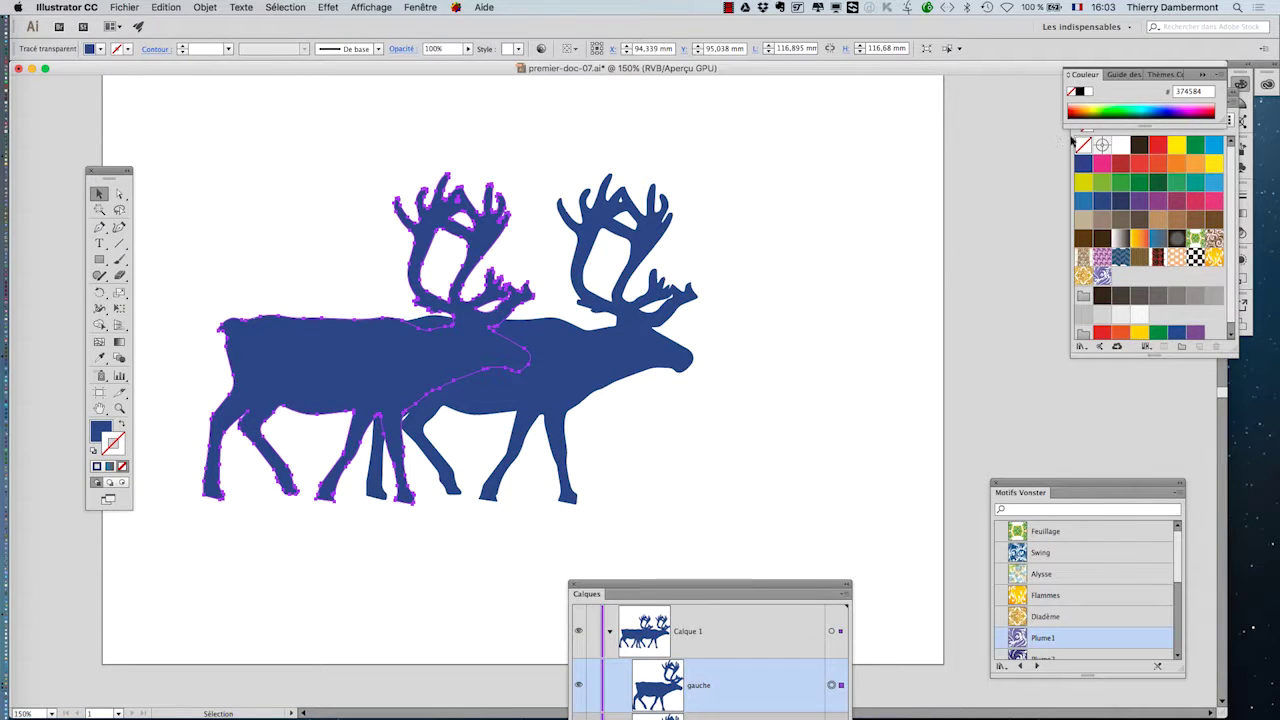
{"action": "left_click", "coordinate": [1197, 80]}
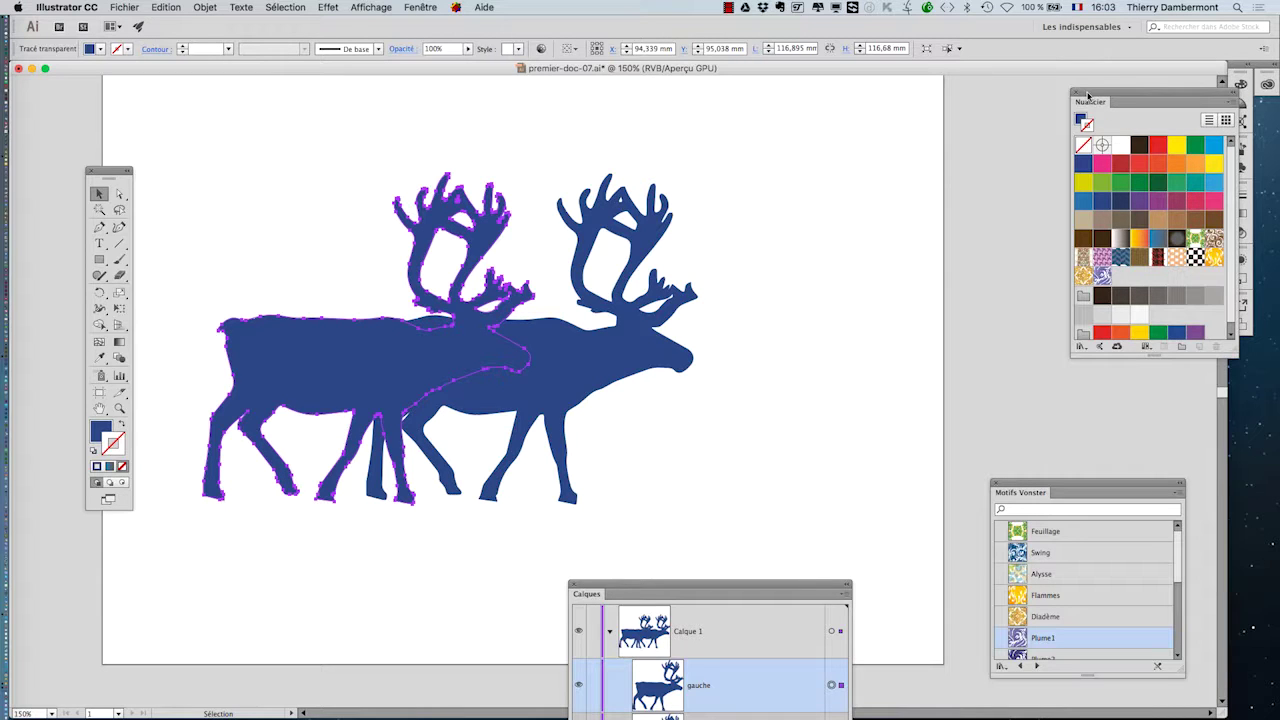
{"action": "left_click_drag", "start_coordinate": [1100, 101], "coordinate": [836, 153]}
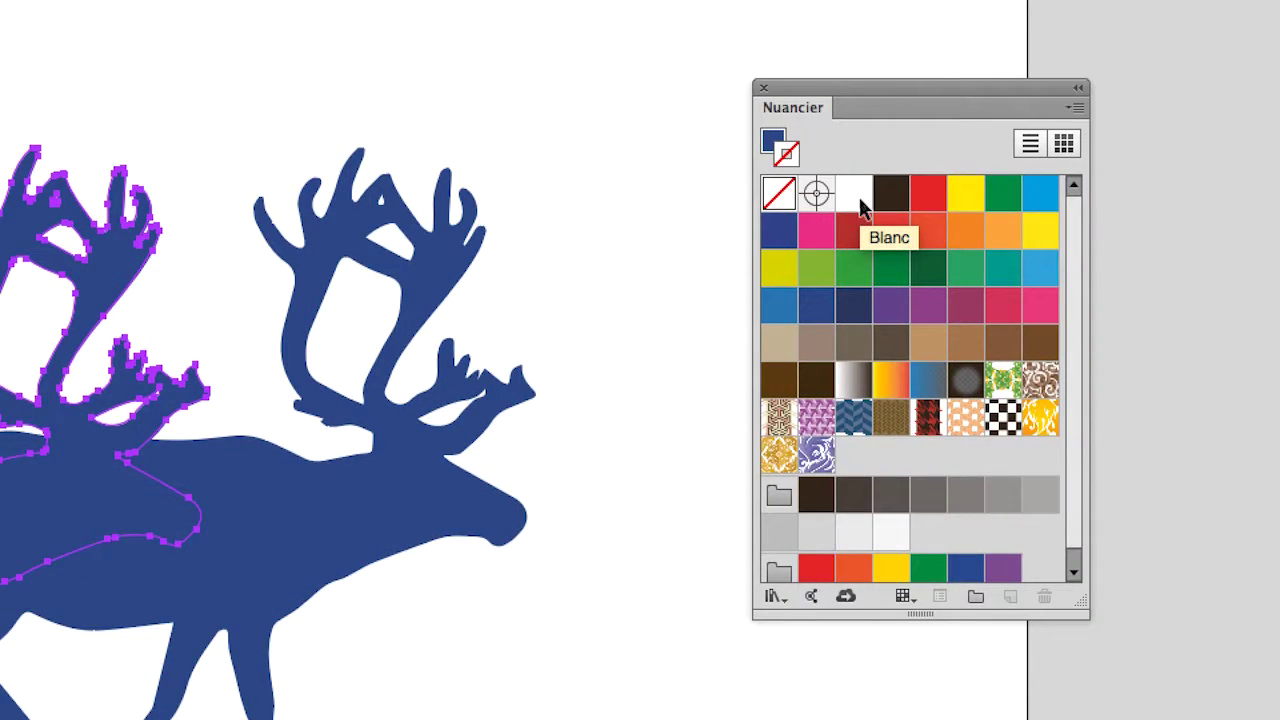
{"action": "left_click", "coordinate": [861, 203]}
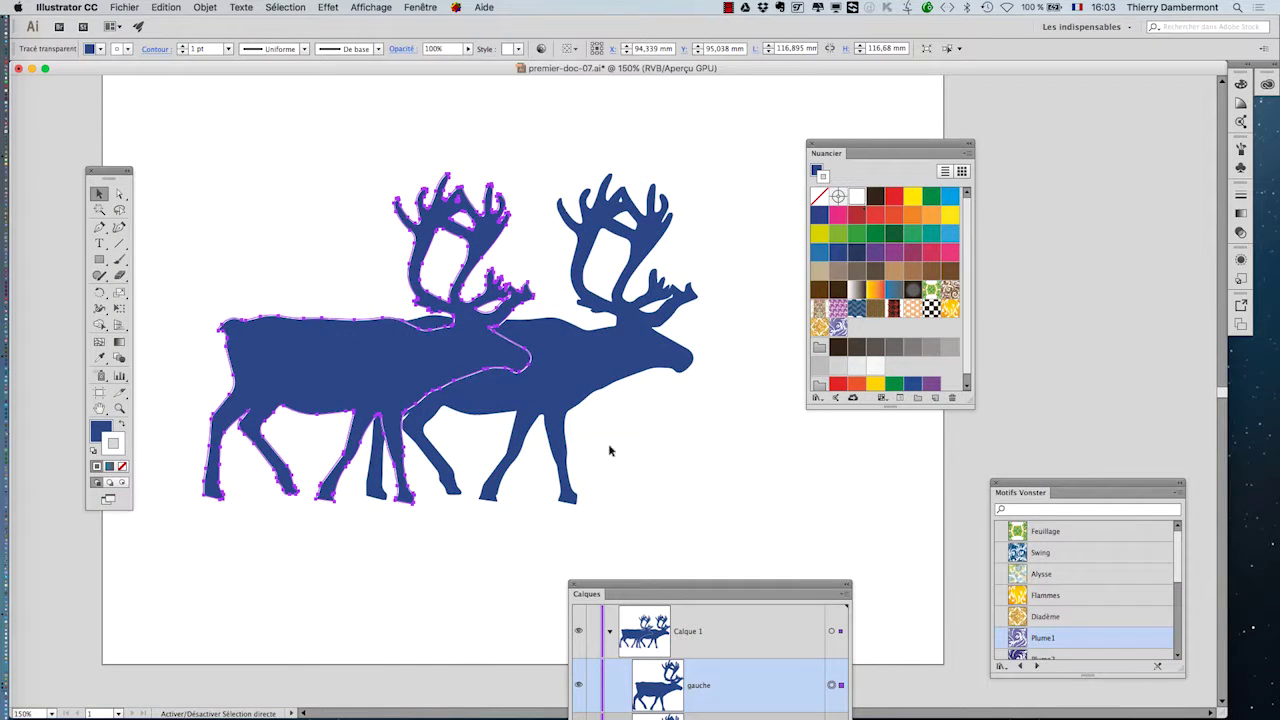
{"action": "left_click", "coordinate": [258, 253]}
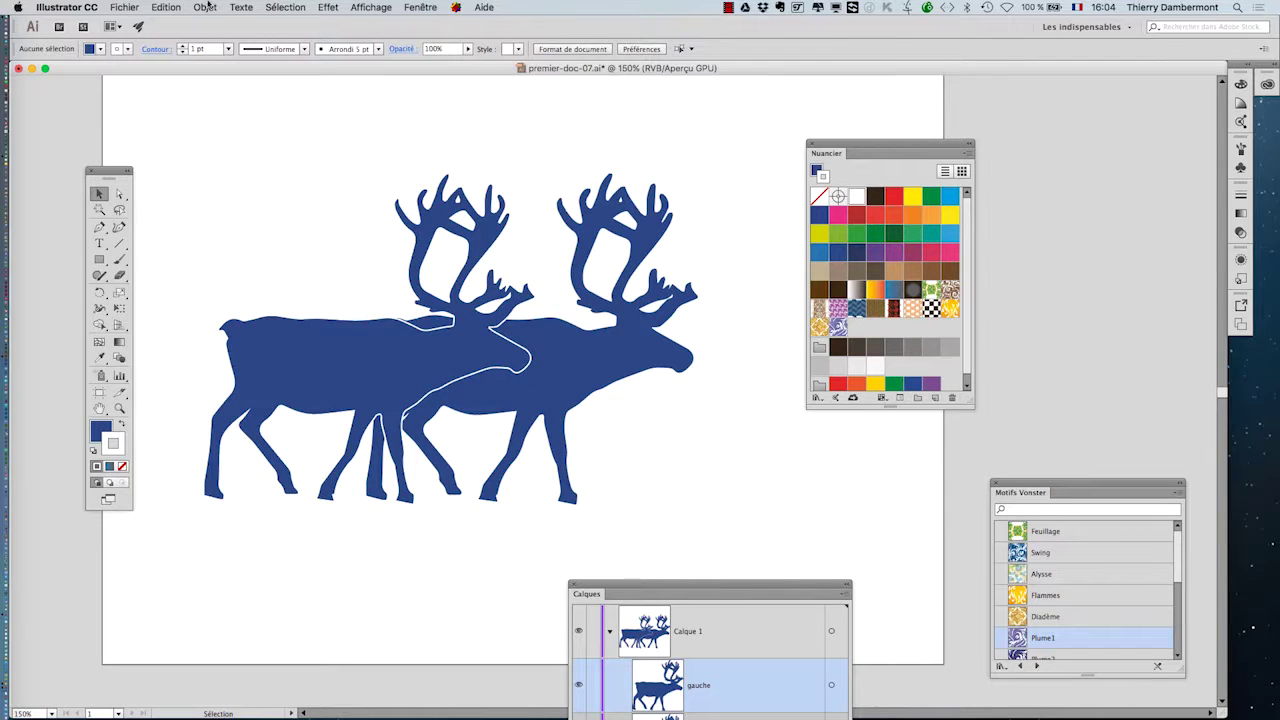
- Save the document as premier-doc-08.ai with the default Illustrator options
{"action": "left_click", "coordinate": [124, 7]}
{"action": "left_click", "coordinate": [165, 122]}
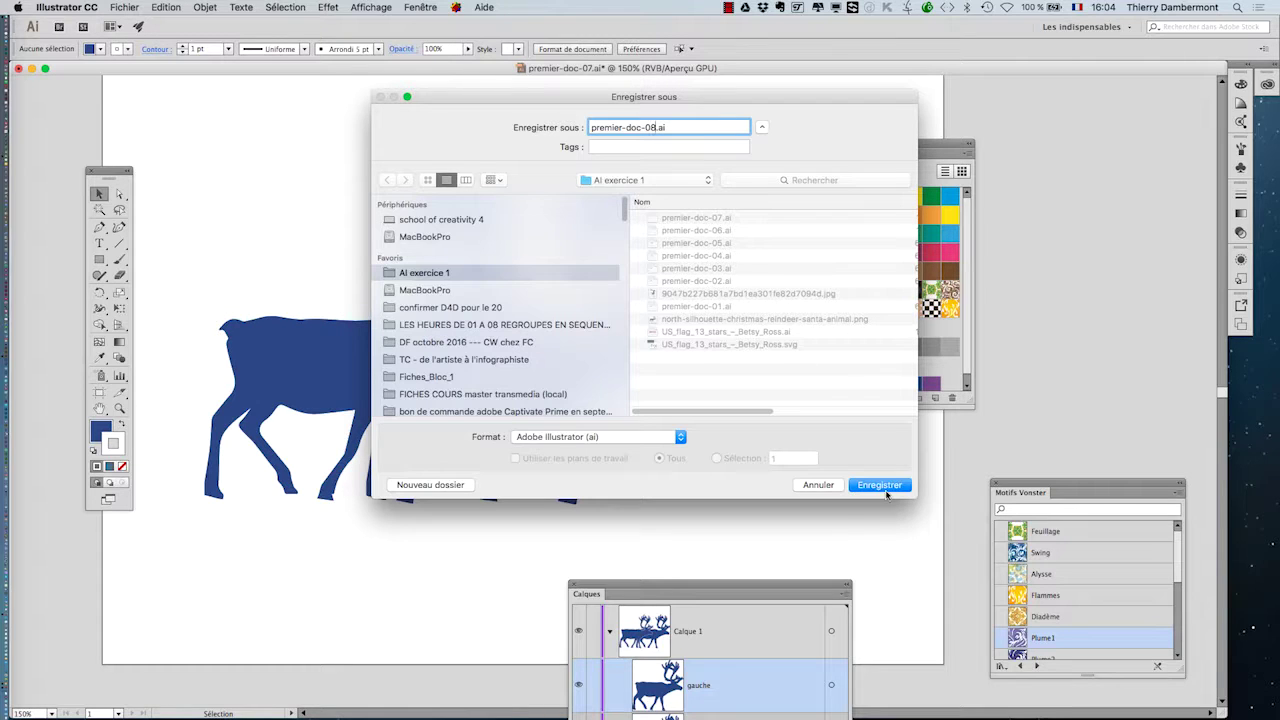
{"action": "key", "text": "Return"}
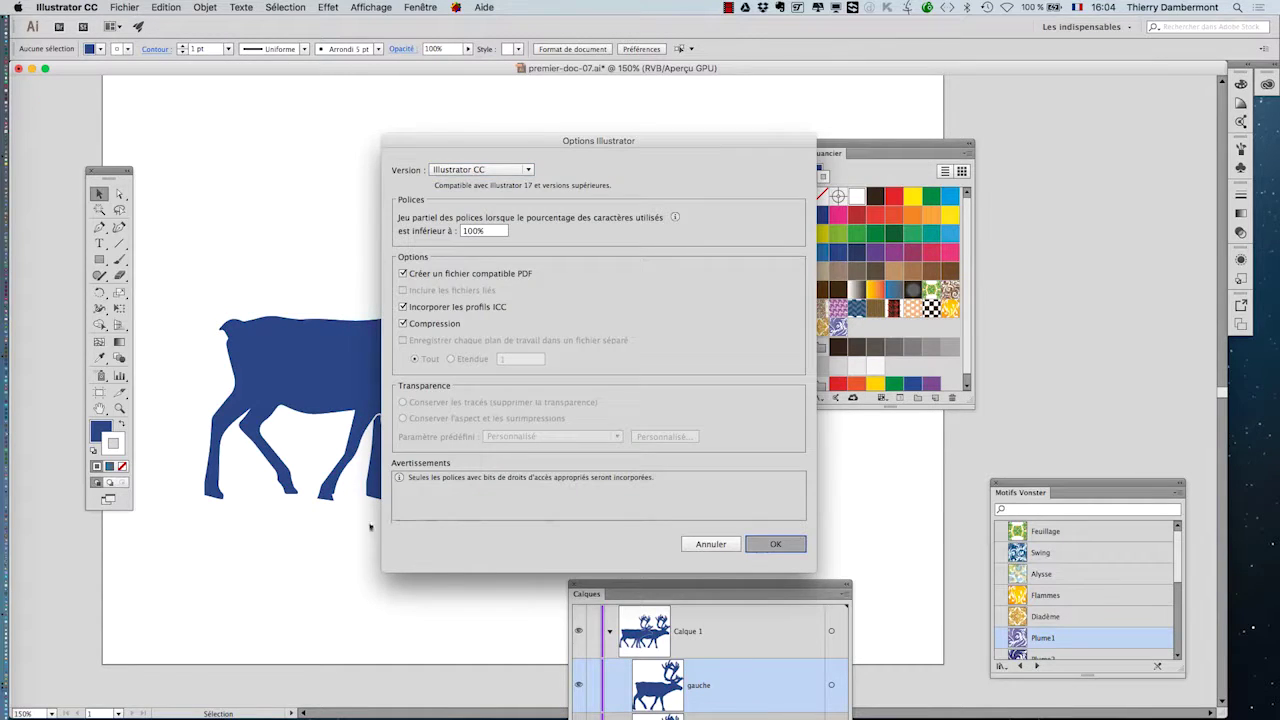
{"action": "key", "text": "Return"}
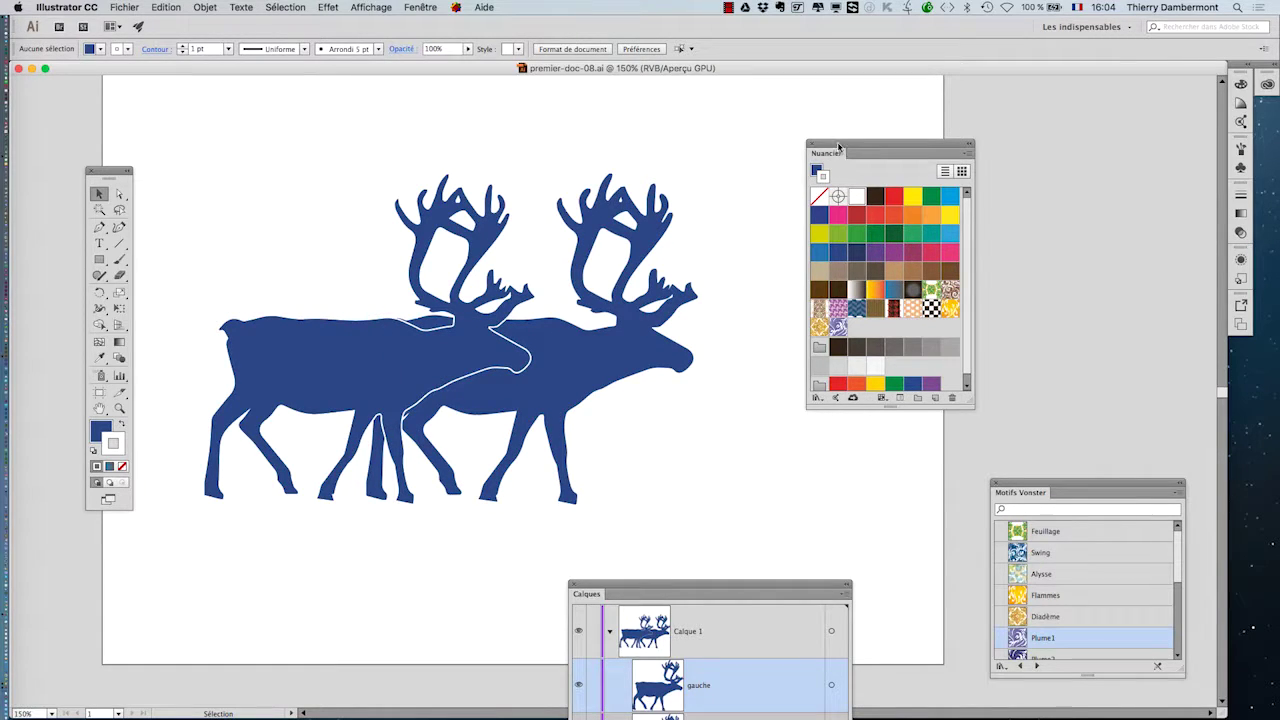
- Select the left reindeer and bring up the Contour panel from Fenêtre
{"action": "left_click_drag", "start_coordinate": [855, 148], "coordinate": [986, 145]}
{"action": "left_click", "coordinate": [358, 353]}
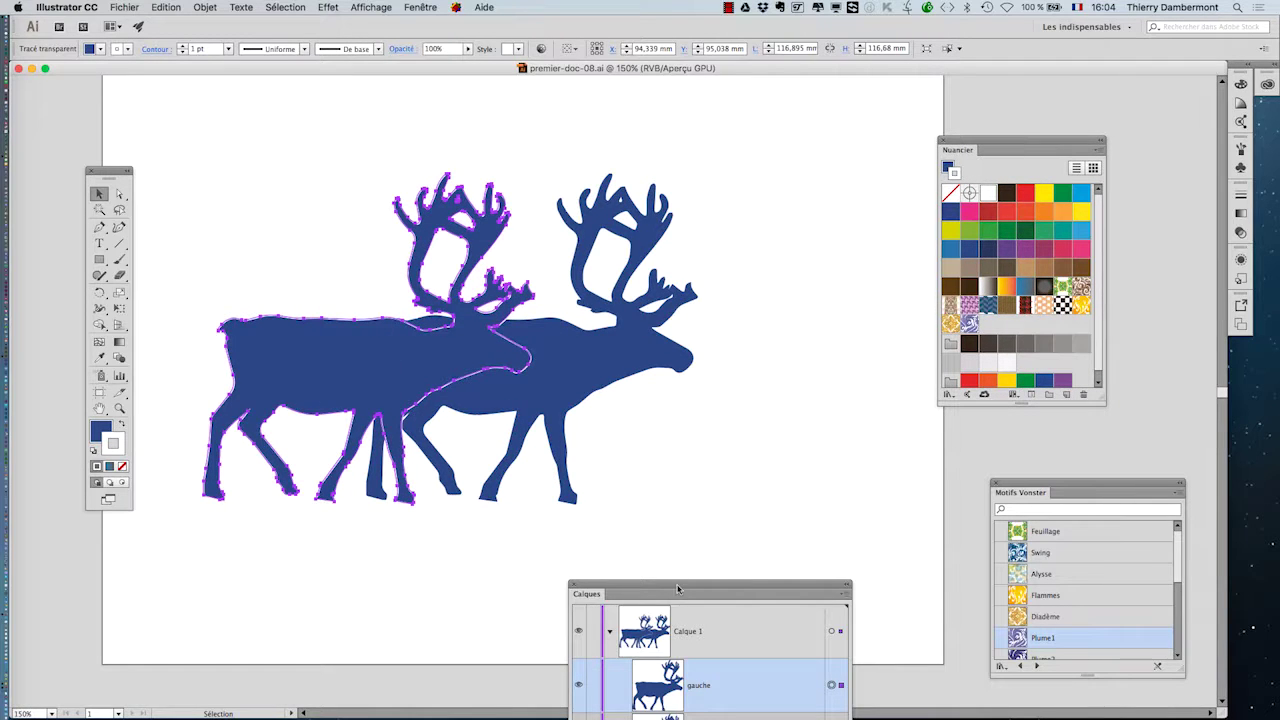
{"action": "left_click_drag", "start_coordinate": [680, 586], "coordinate": [670, 572]}
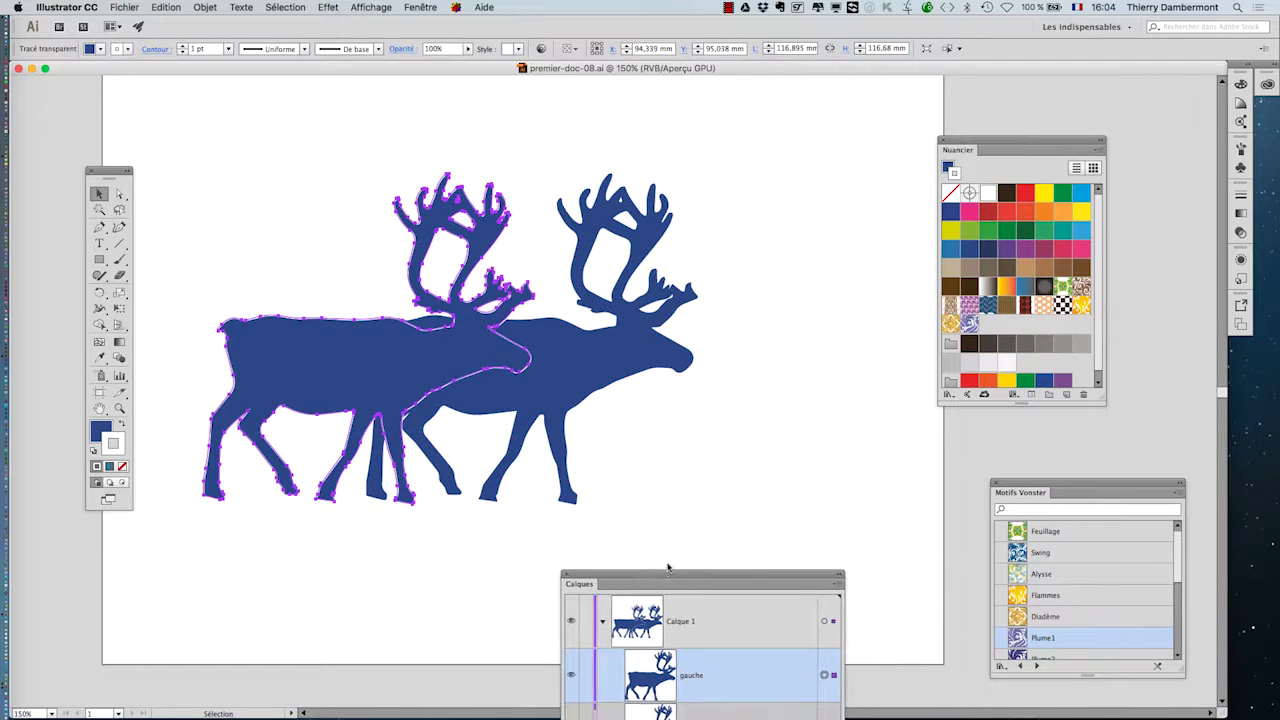
{"action": "left_click", "coordinate": [420, 7]}
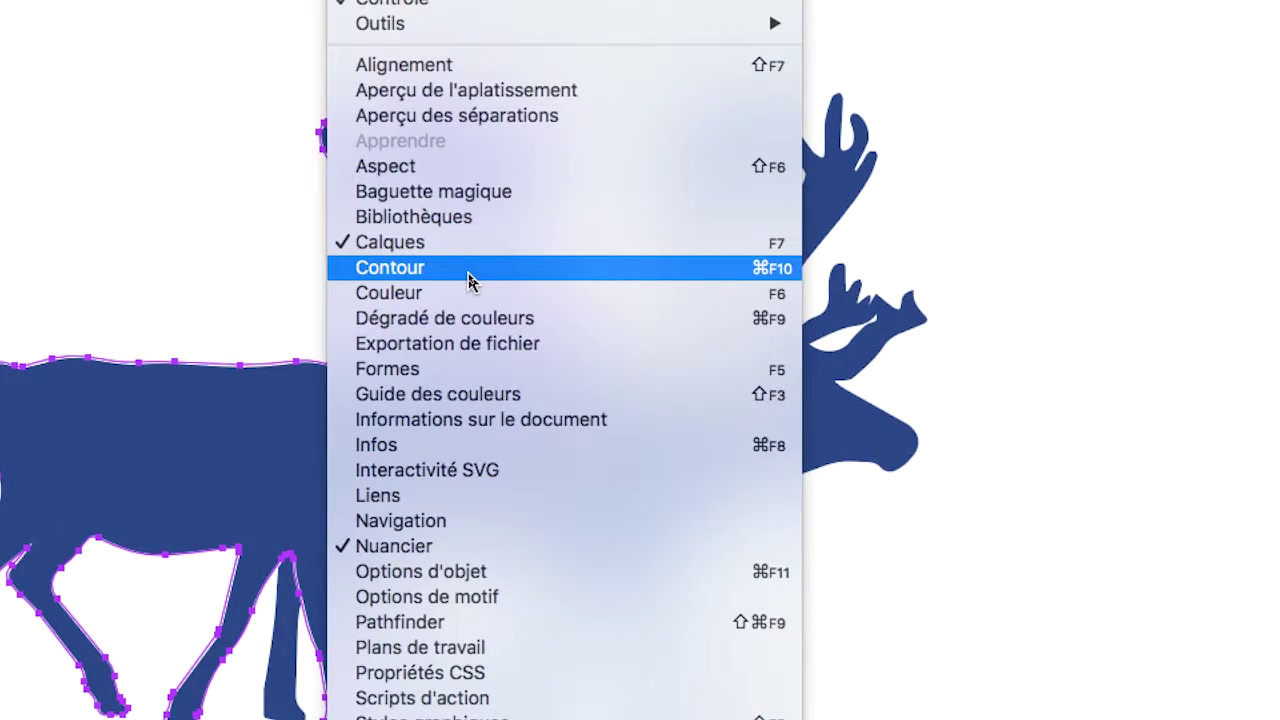
{"action": "left_click", "coordinate": [468, 268]}
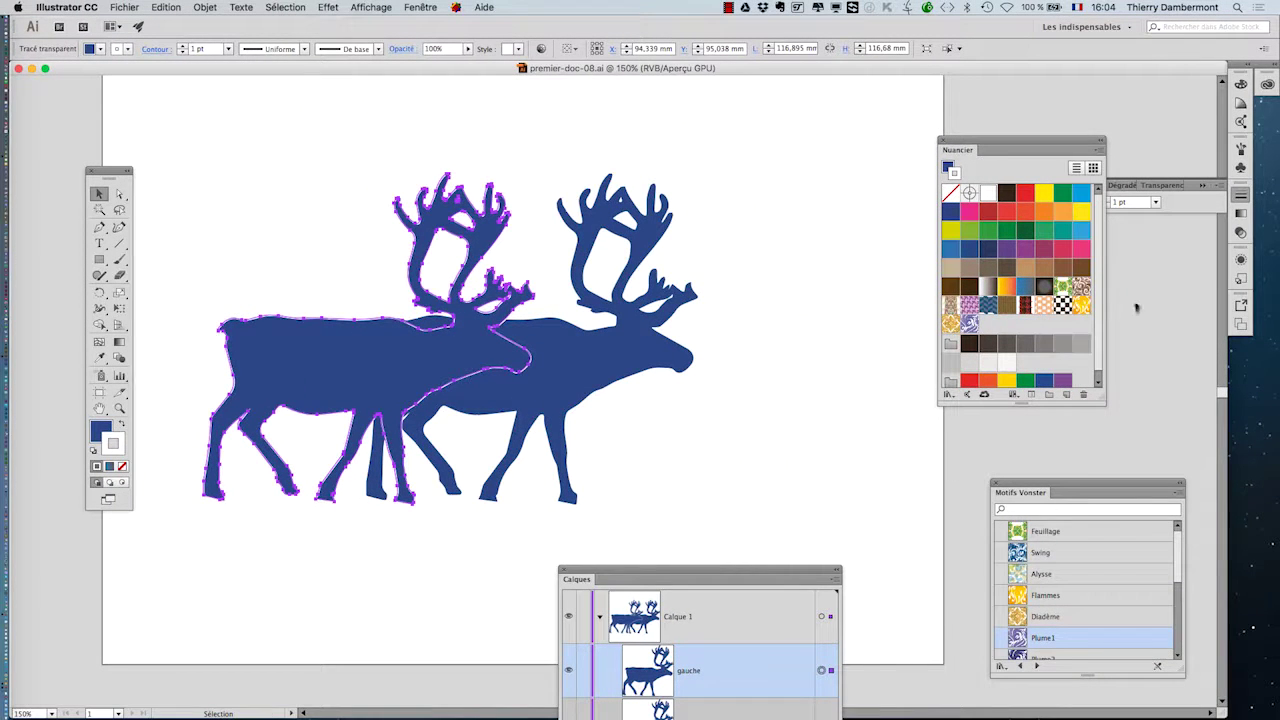
- Show all Contour options and set the stroke Graisse to 10 pt
{"action": "left_click_drag", "start_coordinate": [1020, 143], "coordinate": [884, 331]}
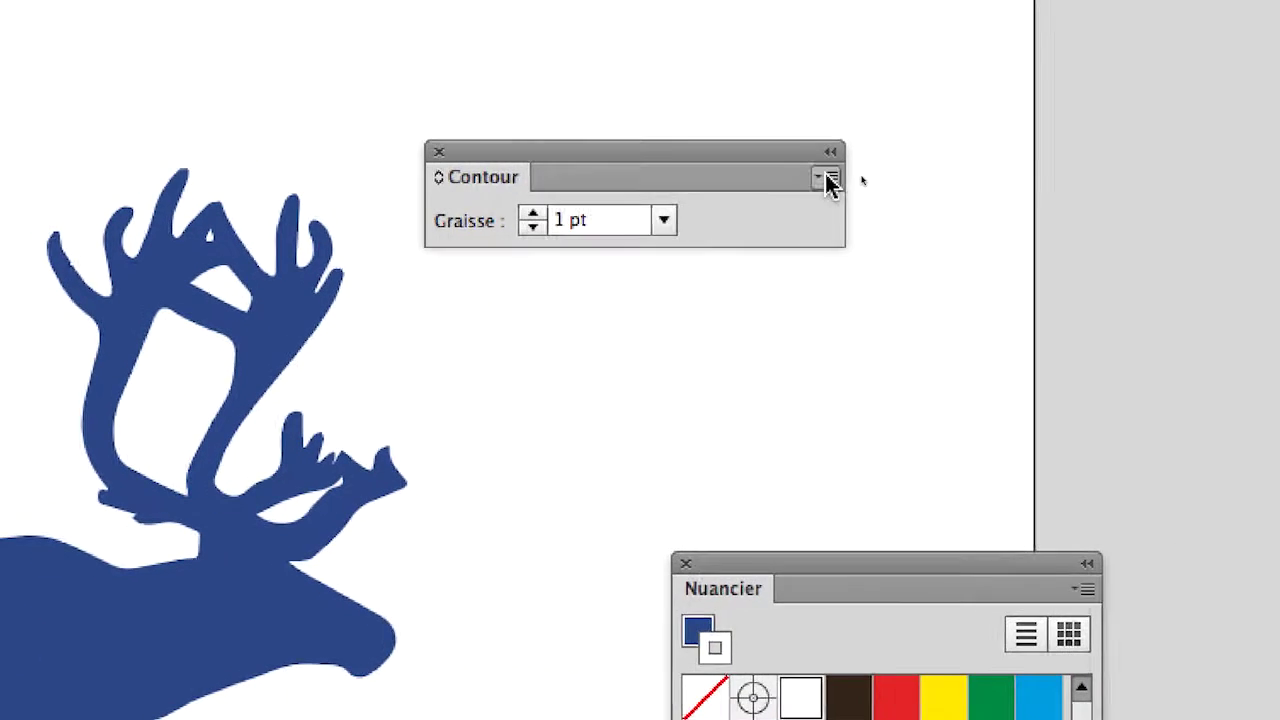
{"action": "left_click", "coordinate": [797, 180]}
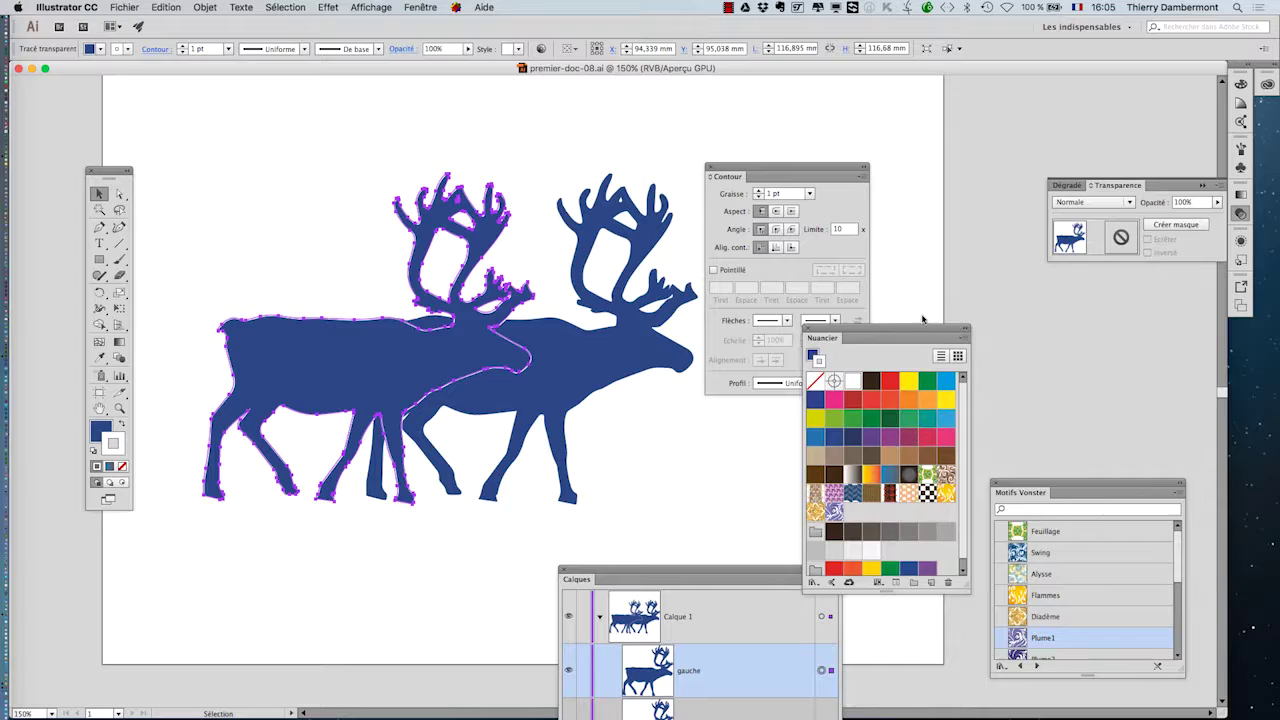
{"action": "left_click_drag", "start_coordinate": [922, 331], "coordinate": [1152, 299]}
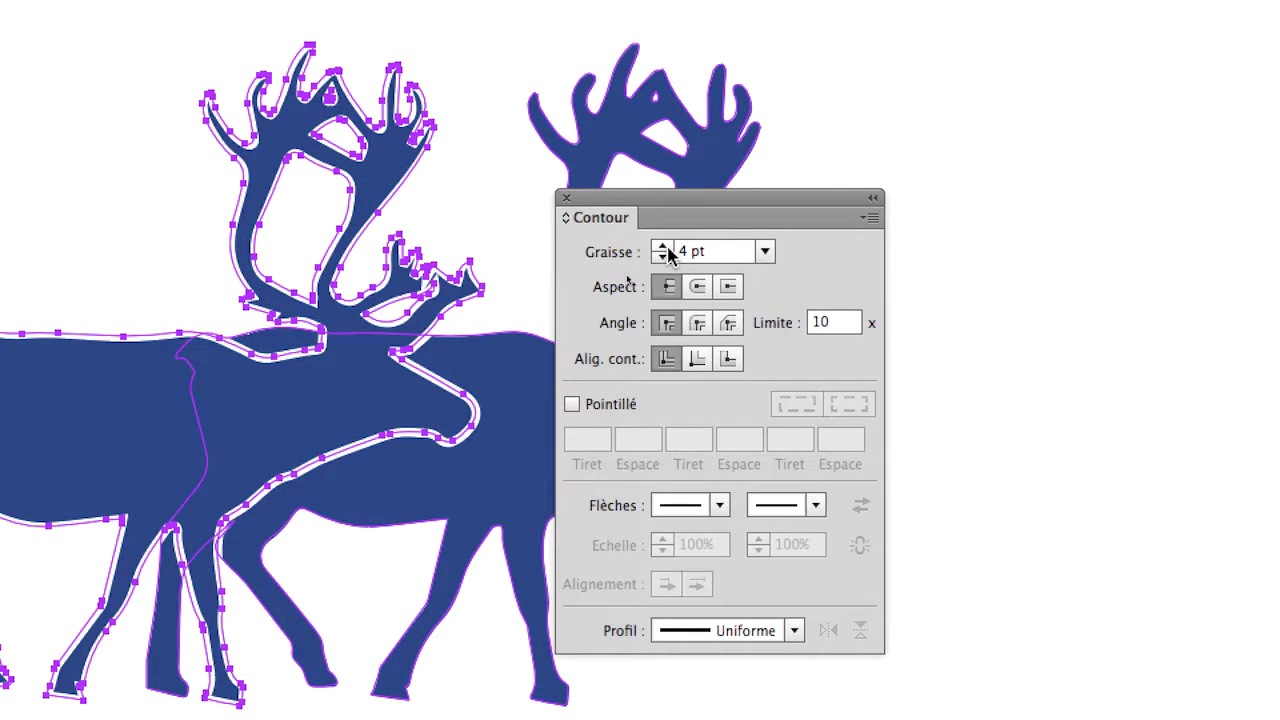
{"action": "left_click", "coordinate": [665, 248]}
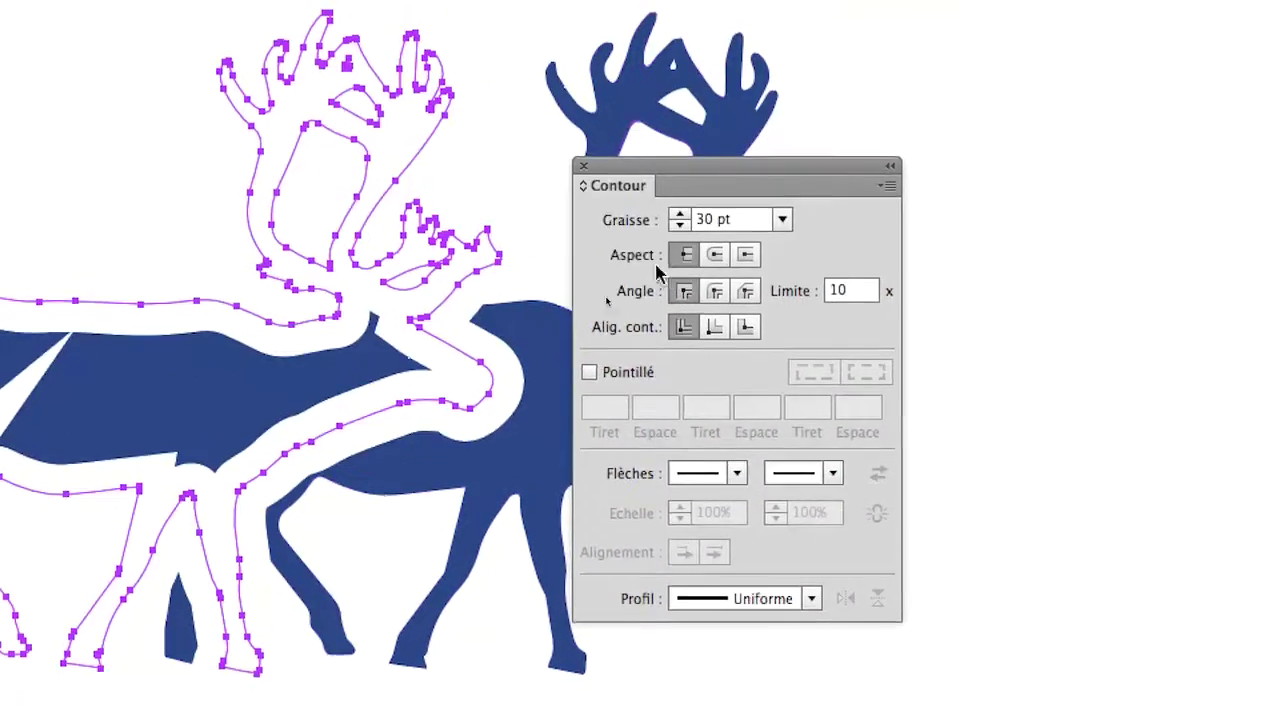
{"action": "left_click", "coordinate": [666, 249]}
{"action": "left_click", "coordinate": [666, 249]}
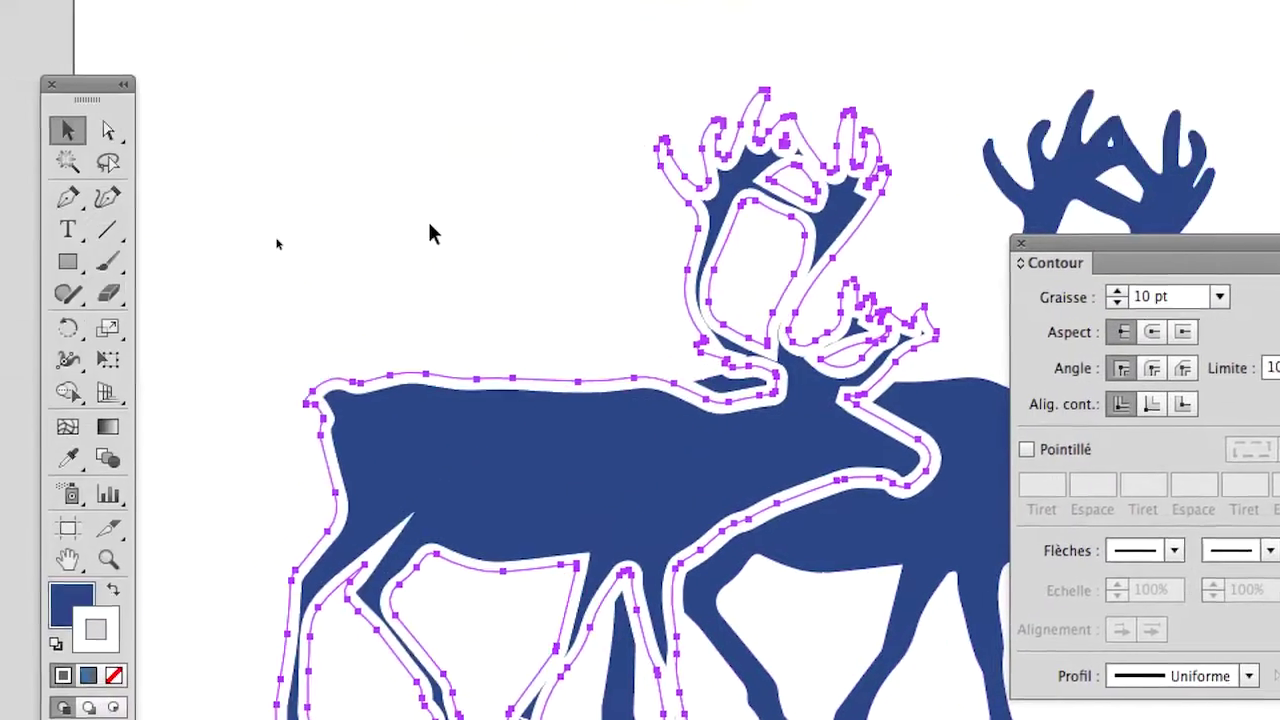
{"action": "left_click", "coordinate": [429, 225]}
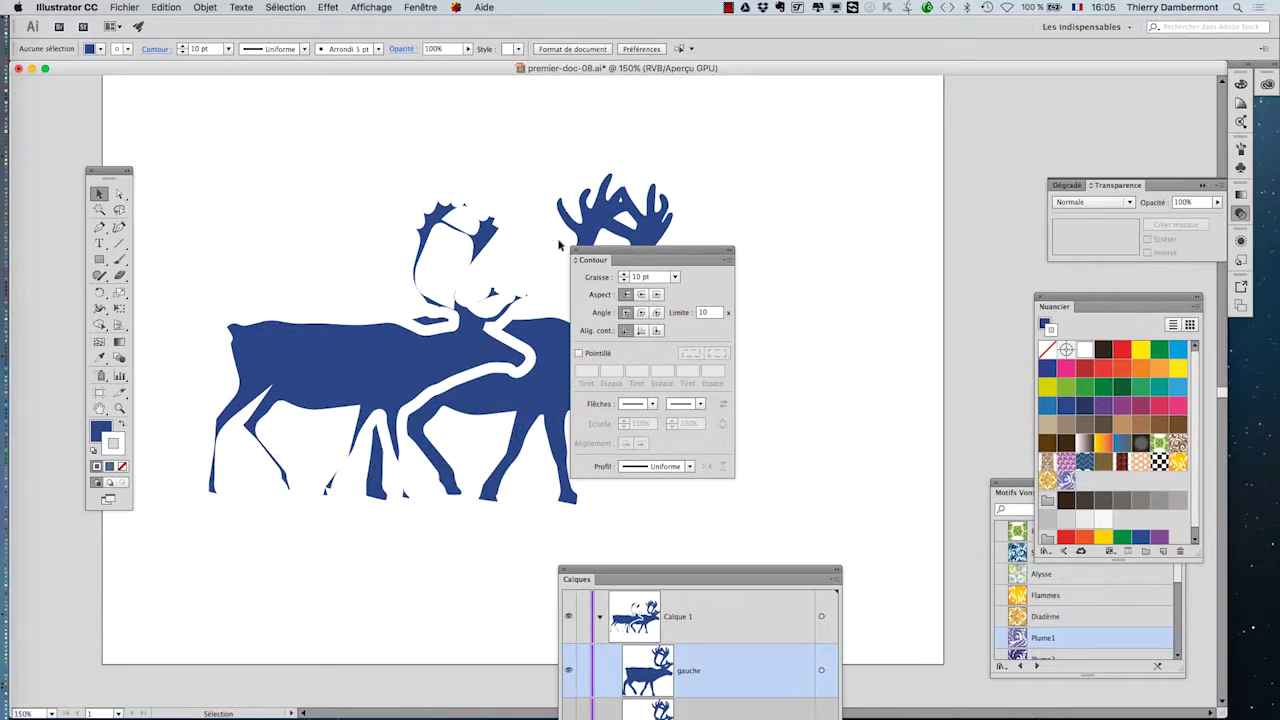
- Move the Contour panel off the artwork and reselect the left reindeer
{"action": "left_click_drag", "start_coordinate": [596, 251], "coordinate": [879, 307]}
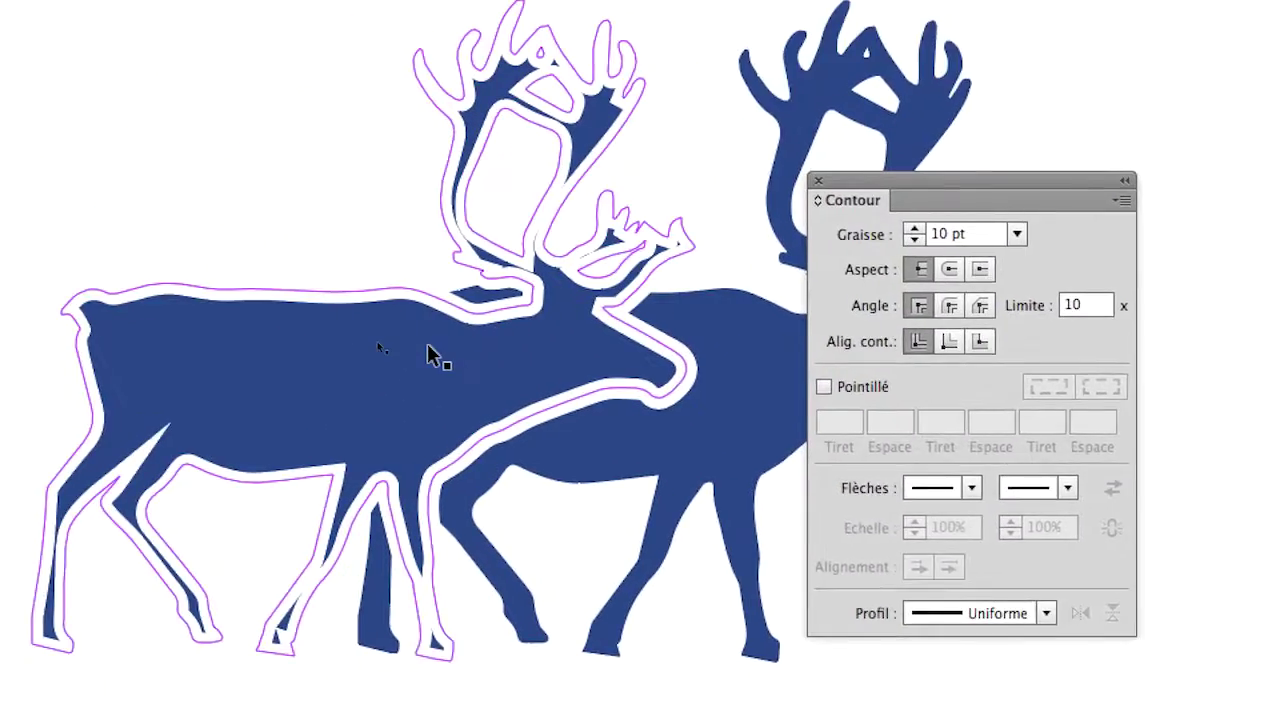
{"action": "left_click", "coordinate": [415, 352]}
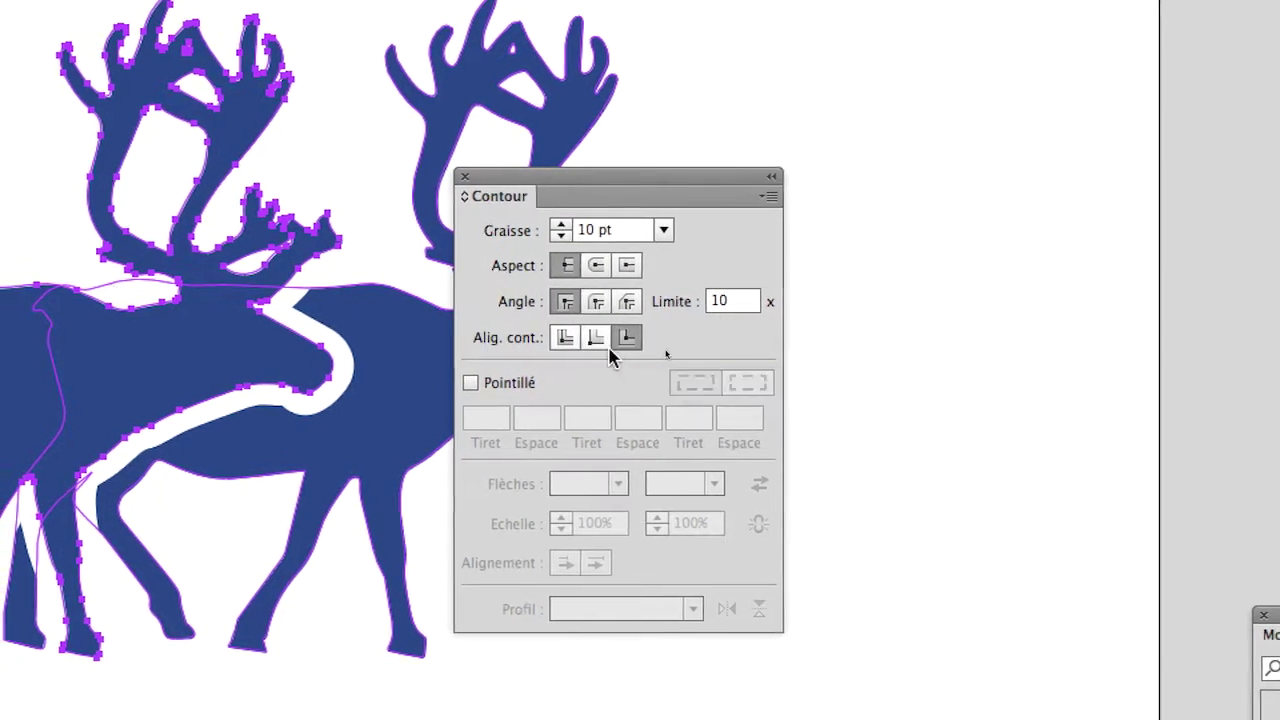
- Compare inside and outside alignment, keeping the white stroke outside-aligned at 5 pt
{"action": "left_click", "coordinate": [584, 343]}
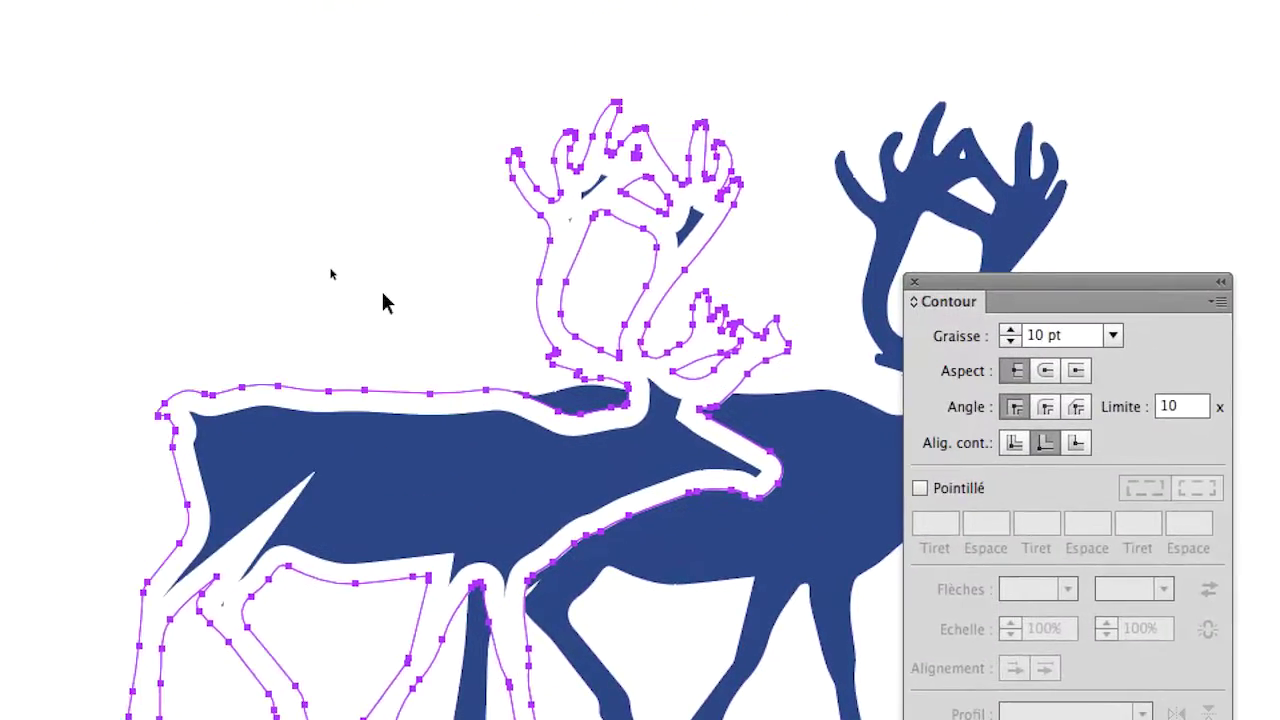
{"action": "left_click", "coordinate": [383, 295]}
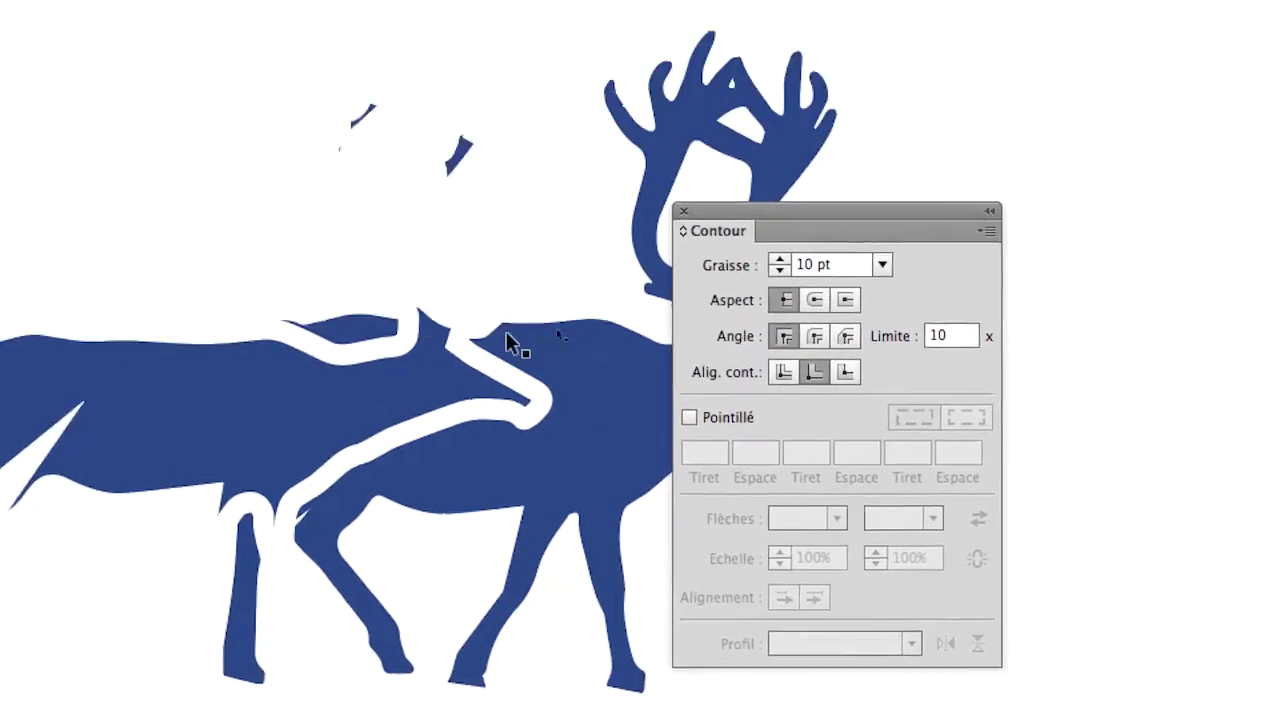
{"action": "left_click", "coordinate": [506, 350]}
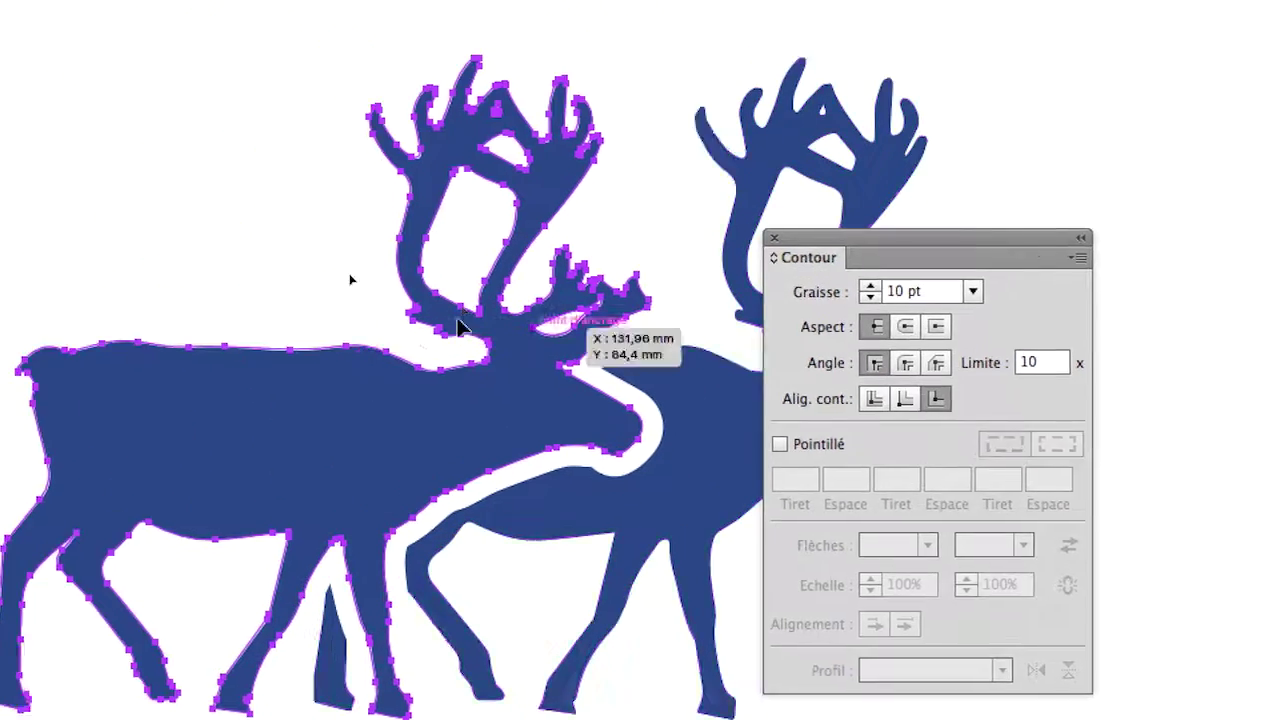
{"action": "left_click", "coordinate": [374, 297]}
{"action": "left_click", "coordinate": [405, 338]}
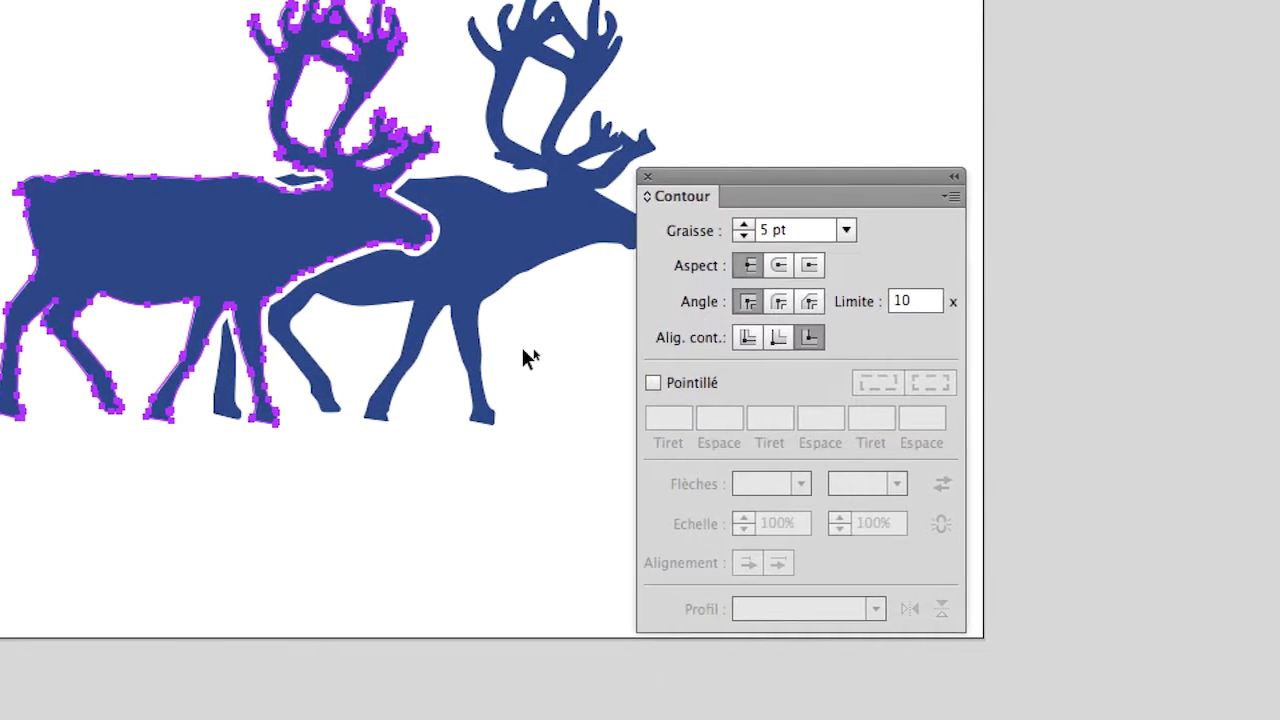
{"action": "left_click", "coordinate": [527, 352]}
{"action": "left_click", "coordinate": [416, 222]}
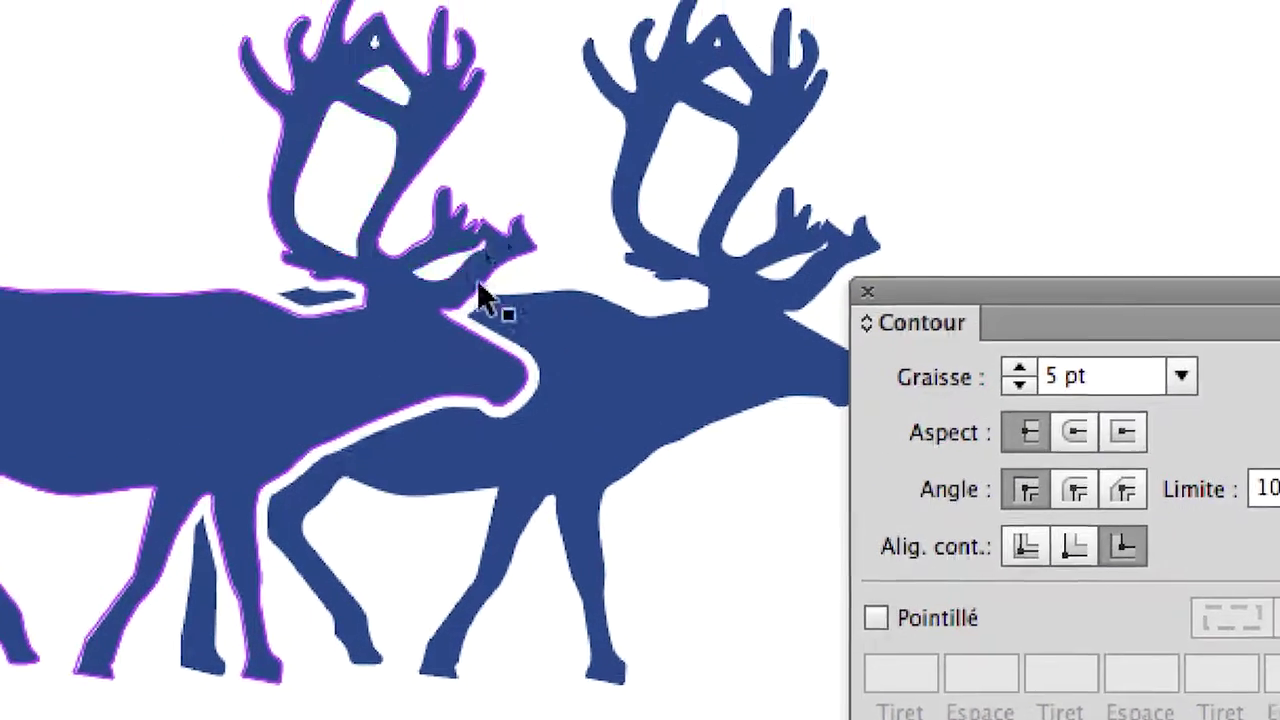
{"action": "left_click", "coordinate": [481, 294]}
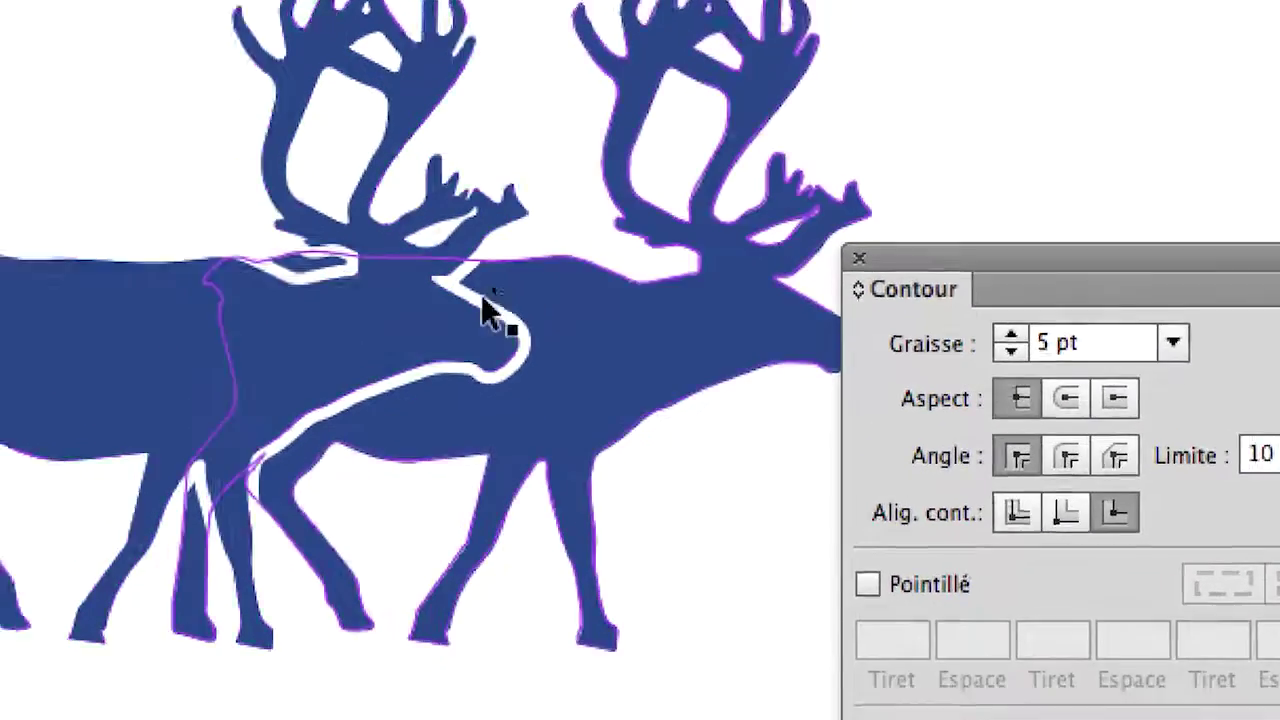